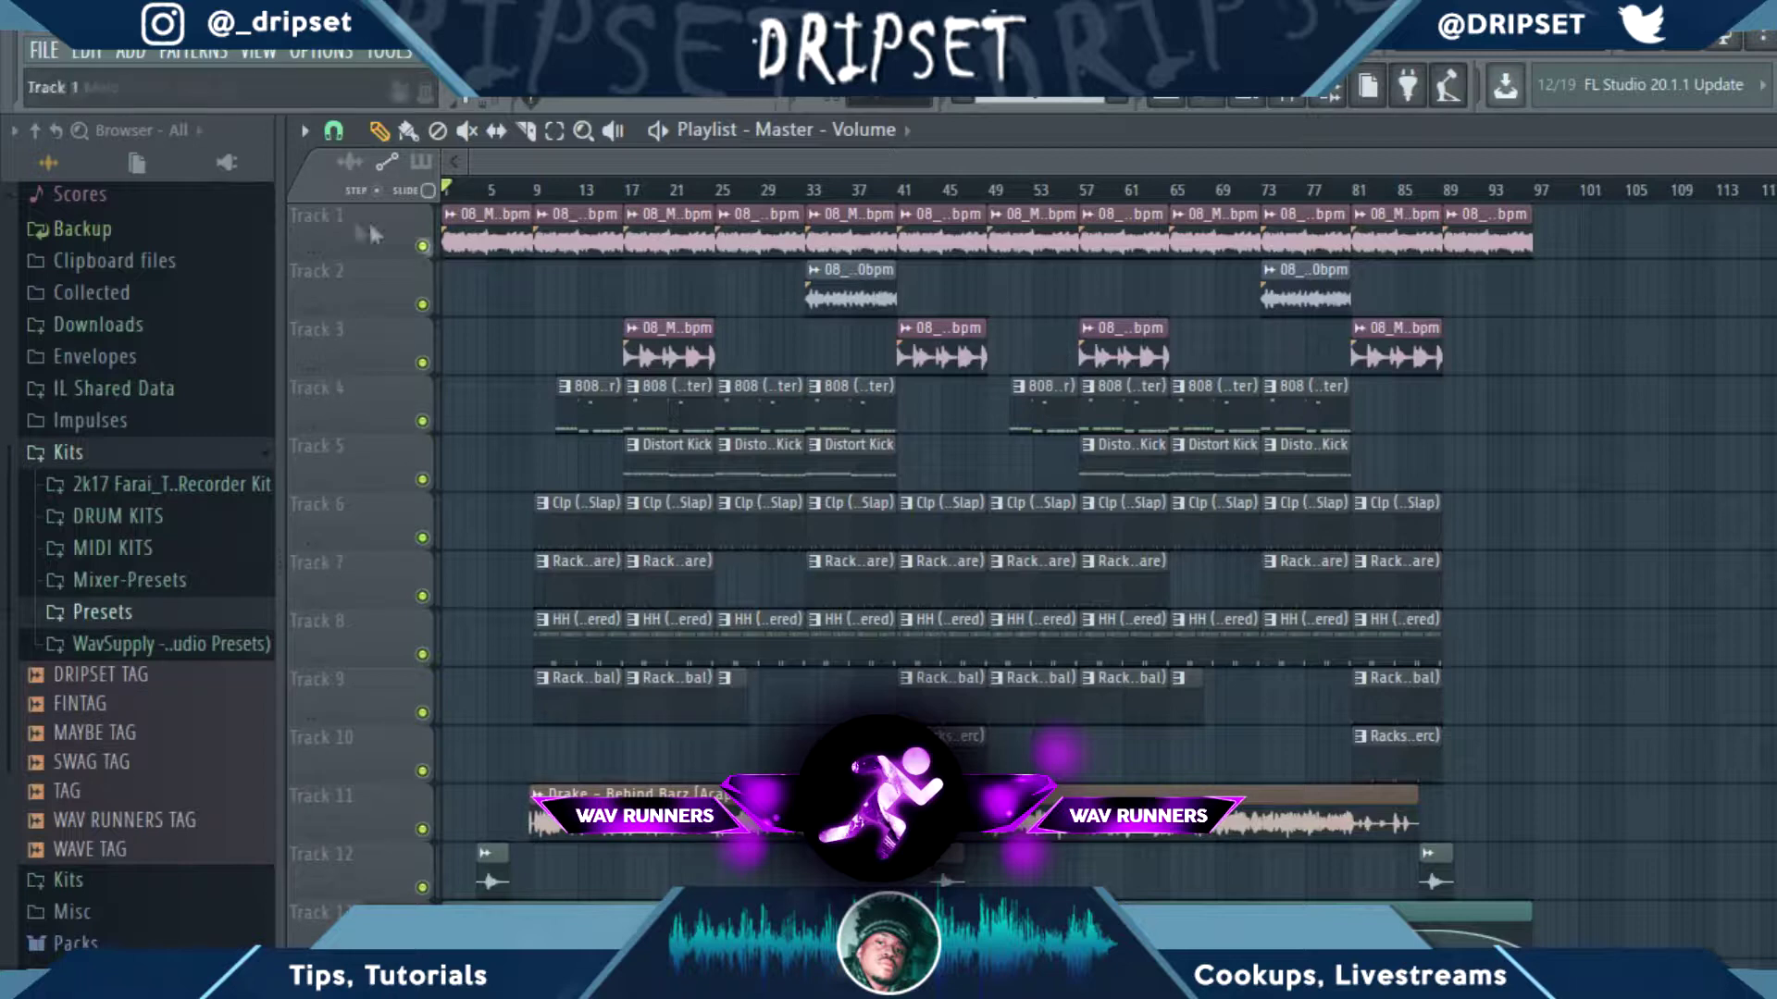
# Step: Play the arrangement from the start and solo the synth pad on Track 1 to hear it alone
pyautogui.press('space')
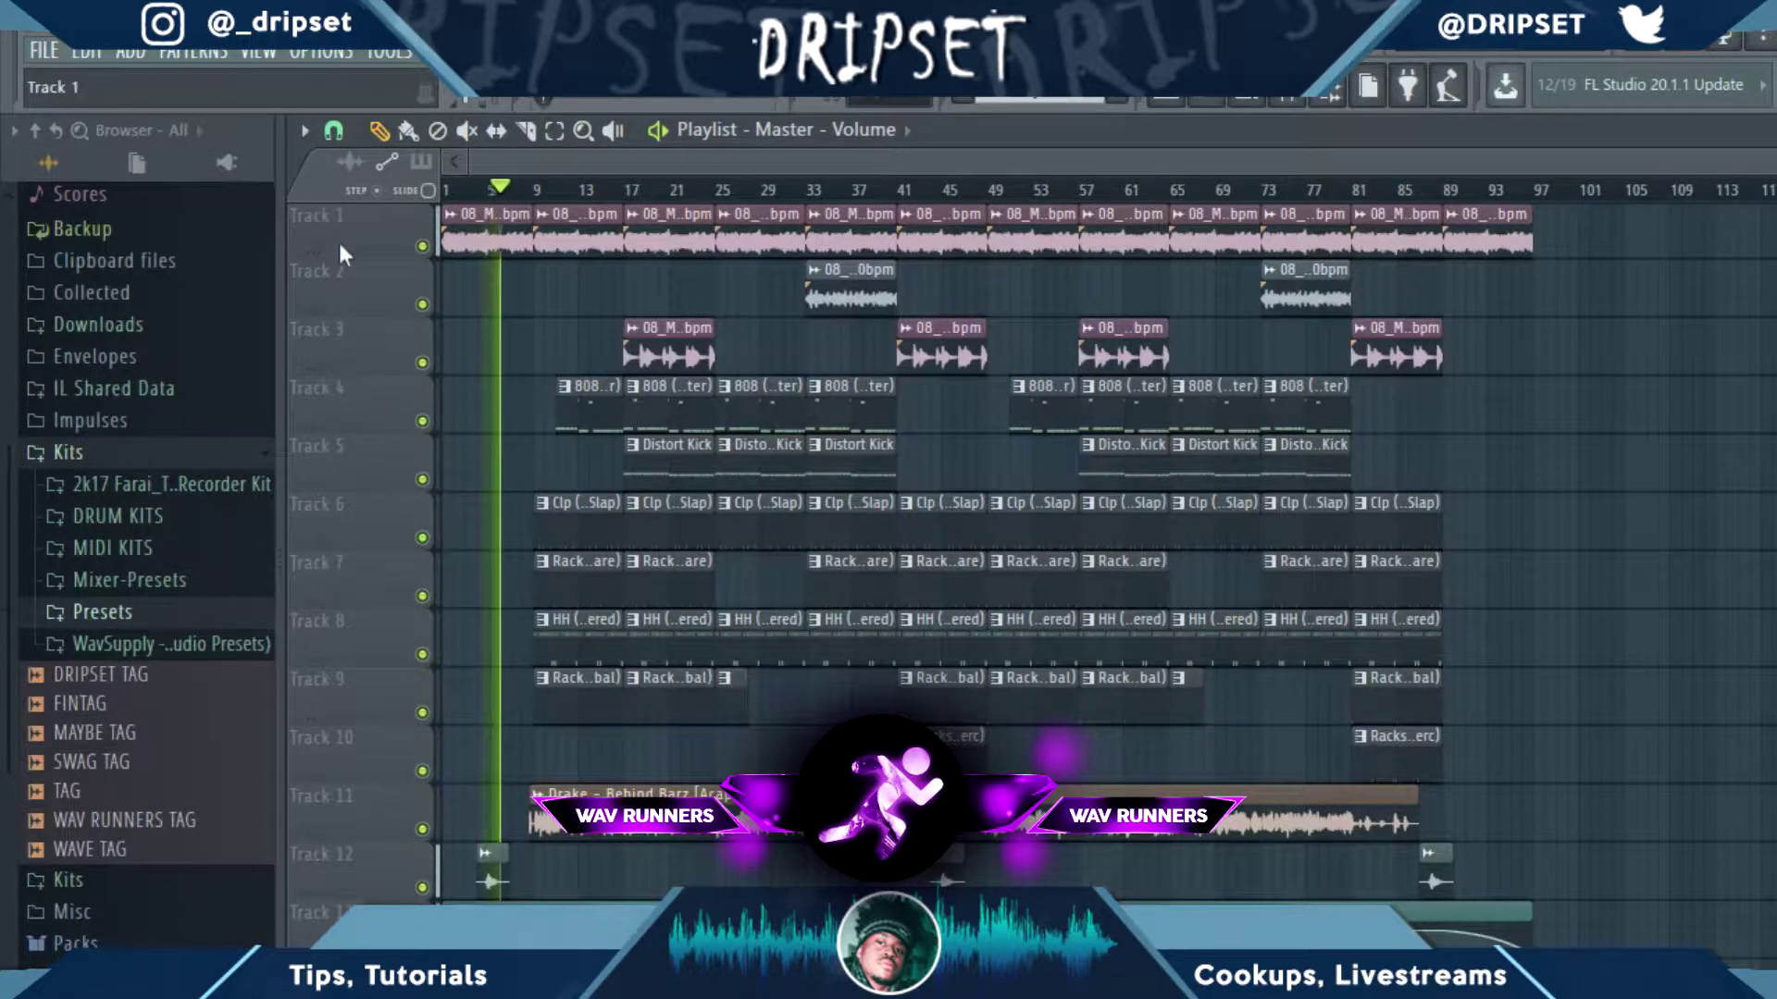
pyautogui.rightClick(422, 246)
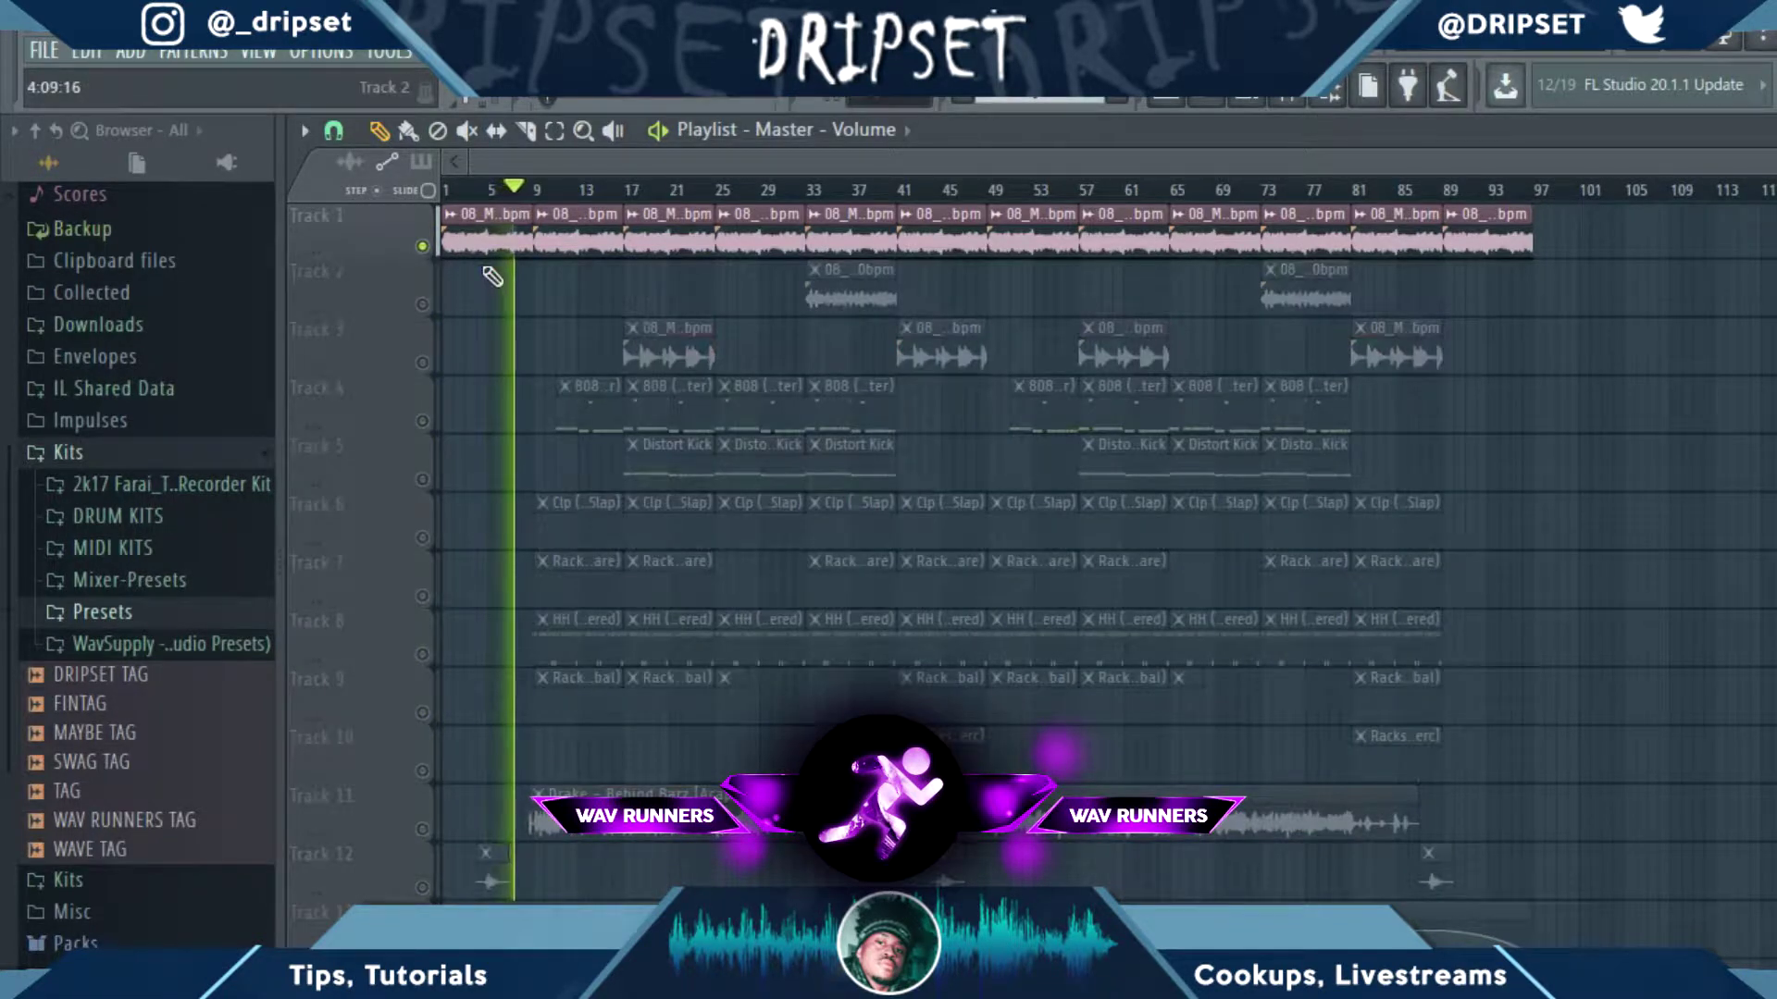
pyautogui.press('space')
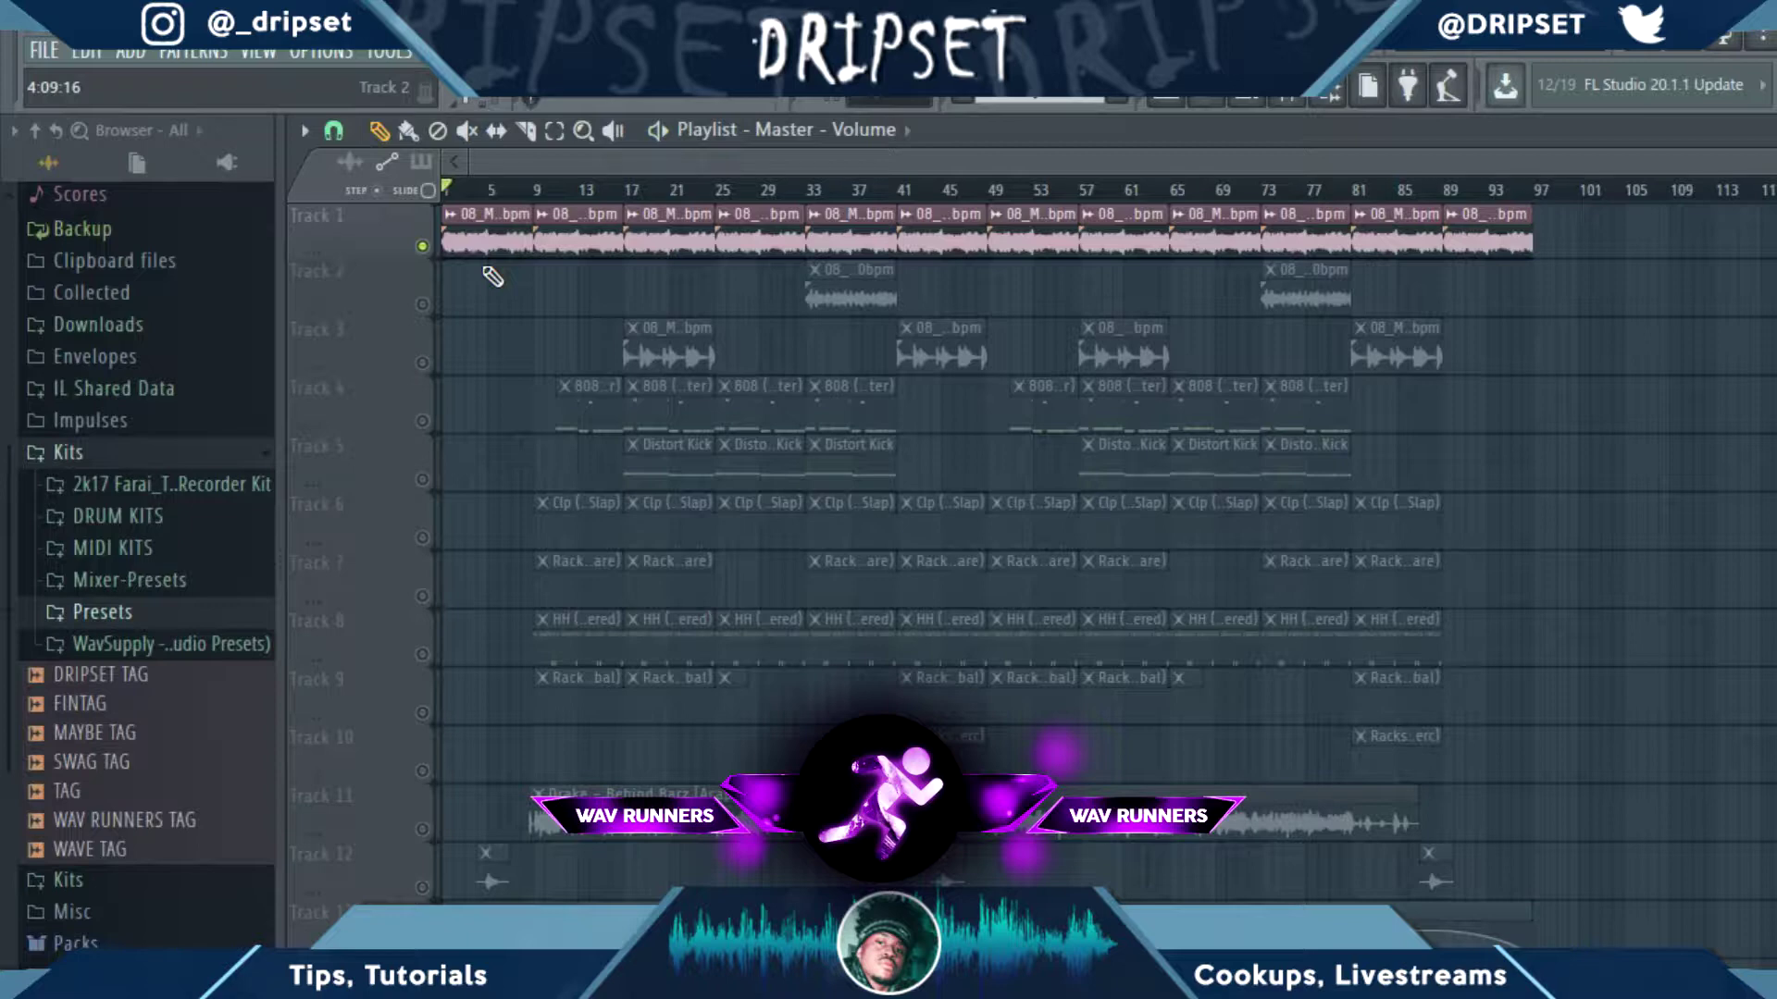
# Step: Audition the synth lead on Track 2 from bar 33, soloed first and then layered with the Track 1 pad
pyautogui.rightClick(423, 304)
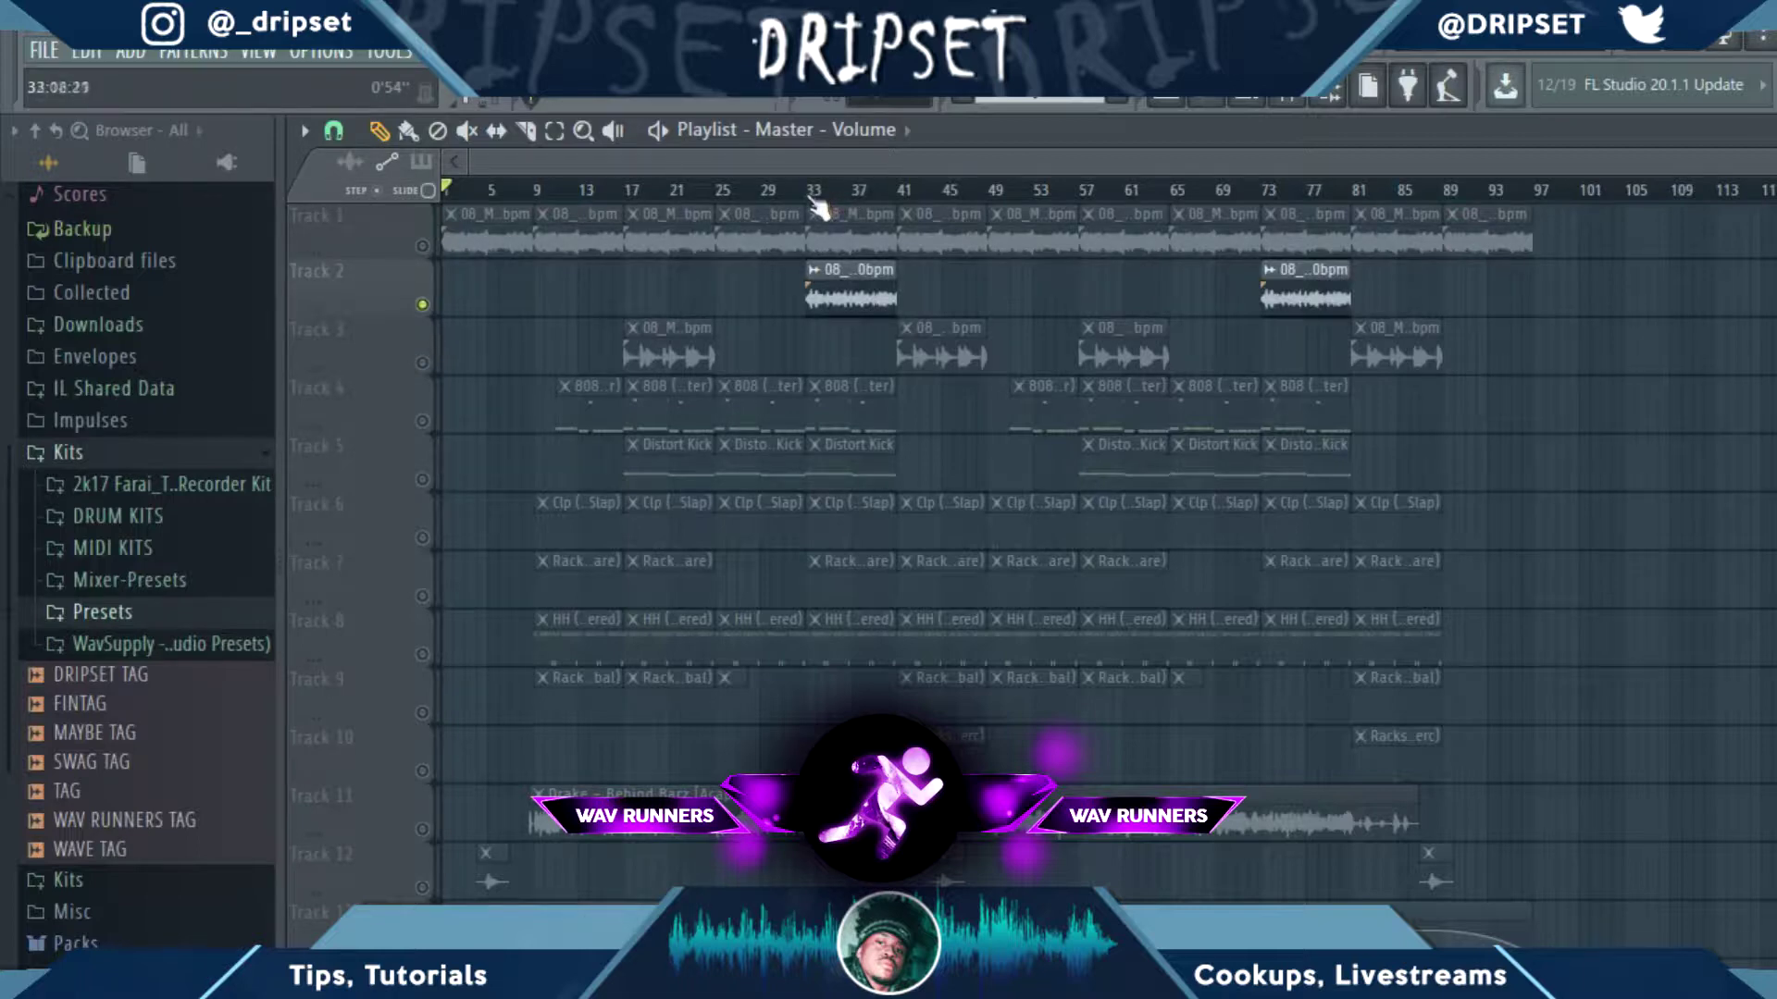
pyautogui.click(422, 245)
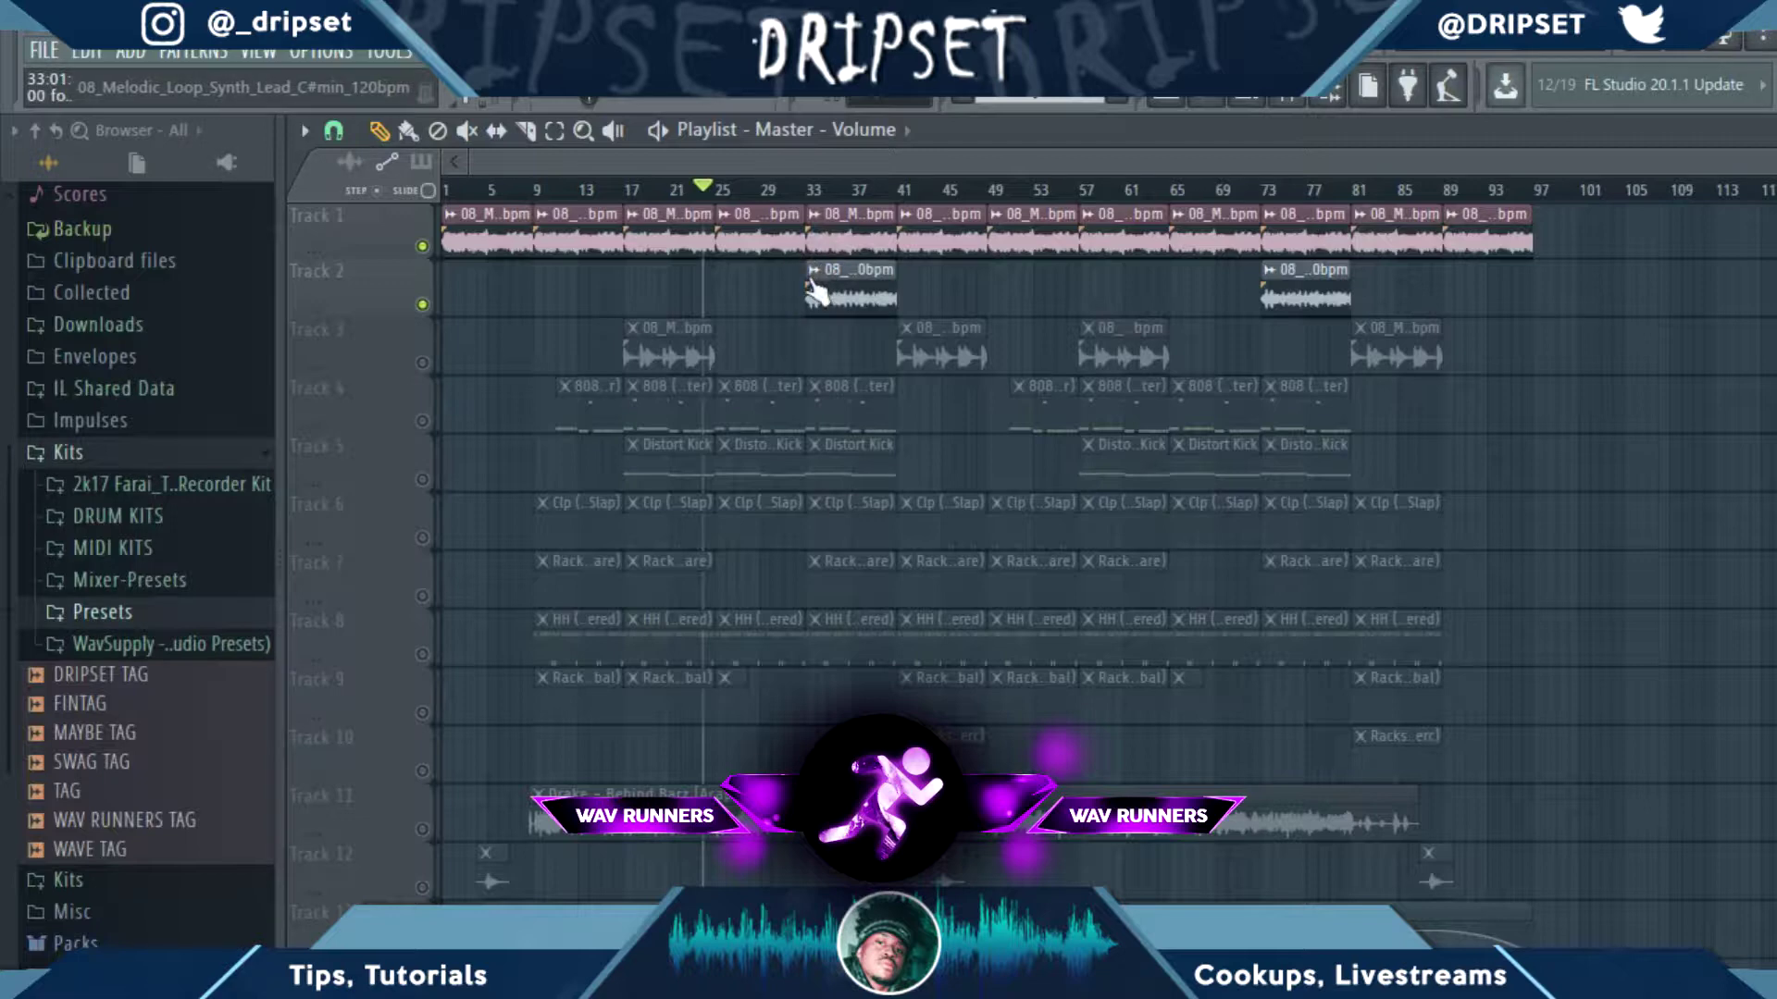
pyautogui.click(813, 192)
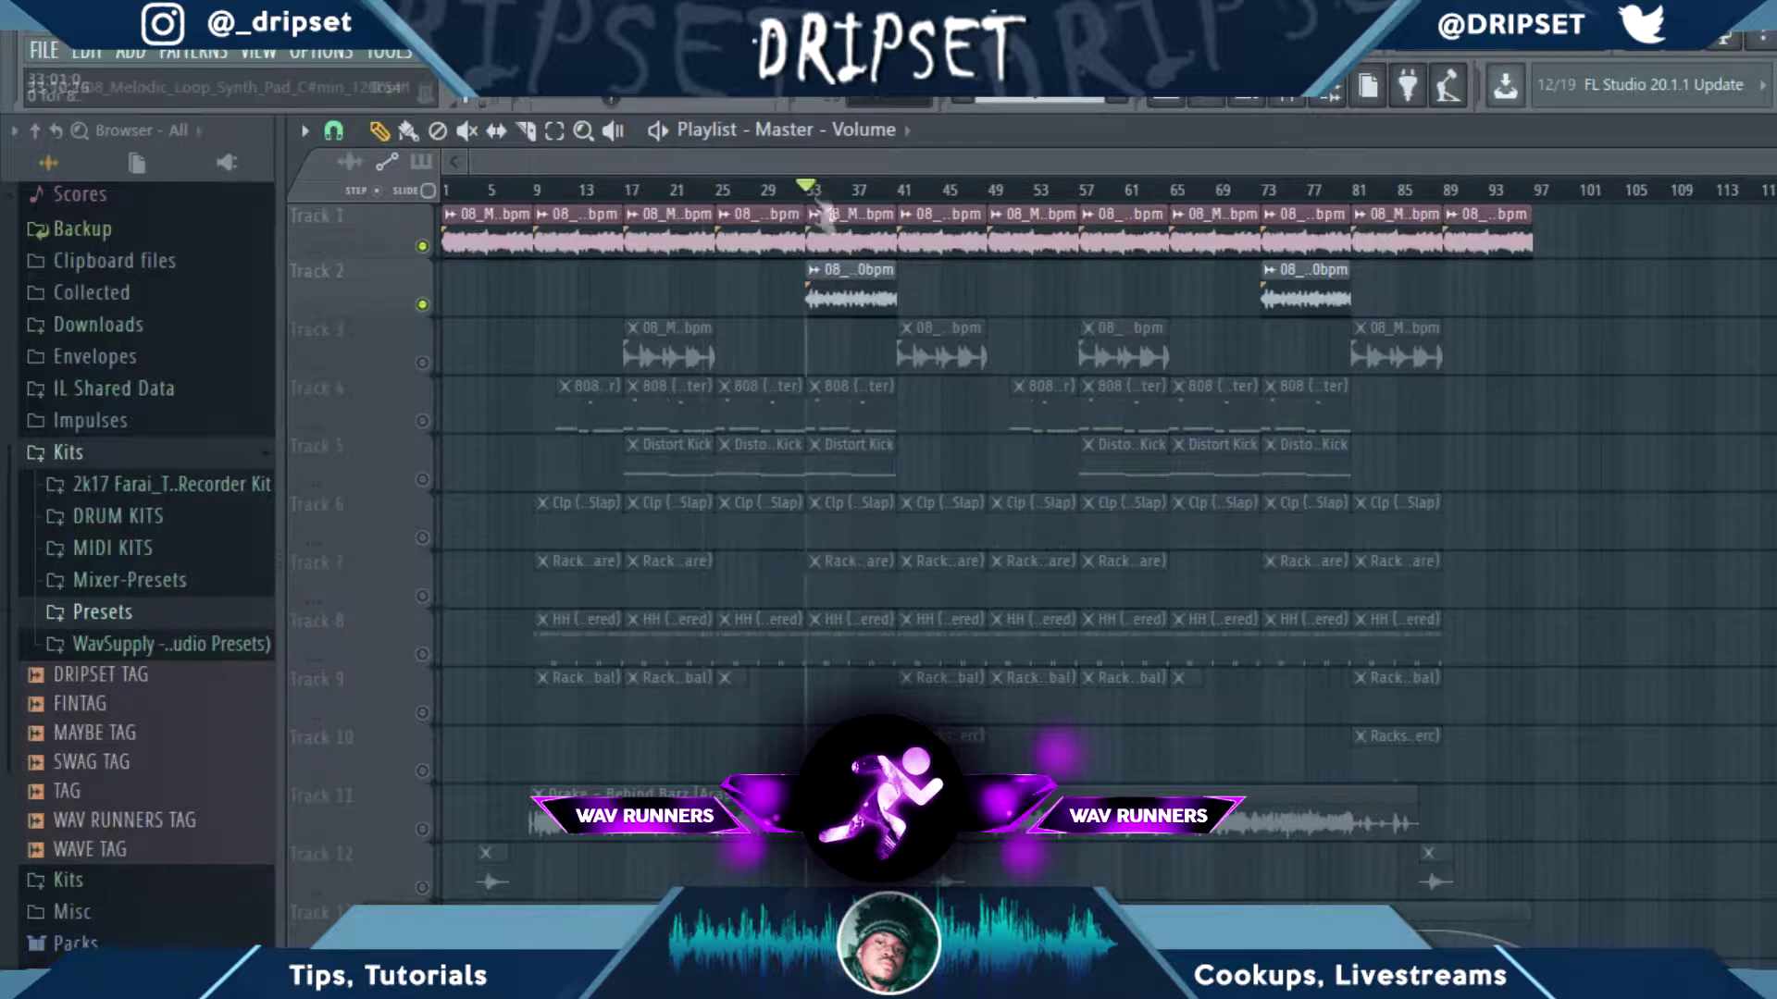
pyautogui.rightClick(422, 305)
pyautogui.press('space')
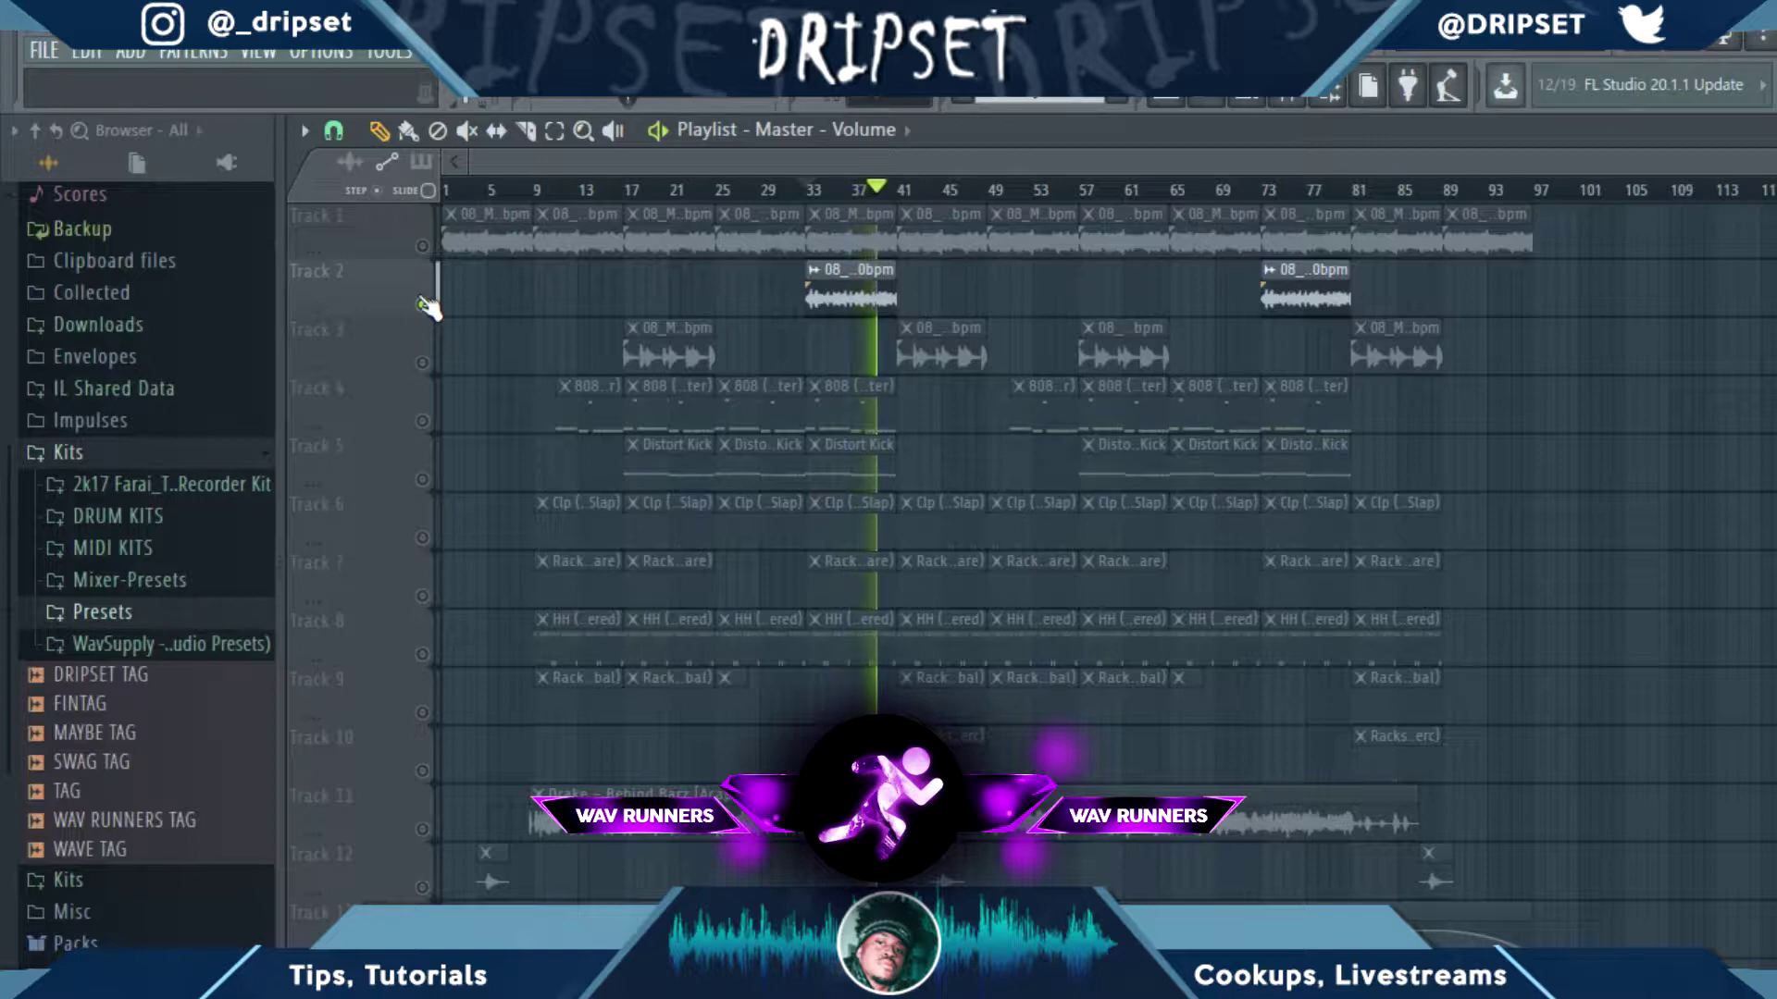
pyautogui.click(422, 246)
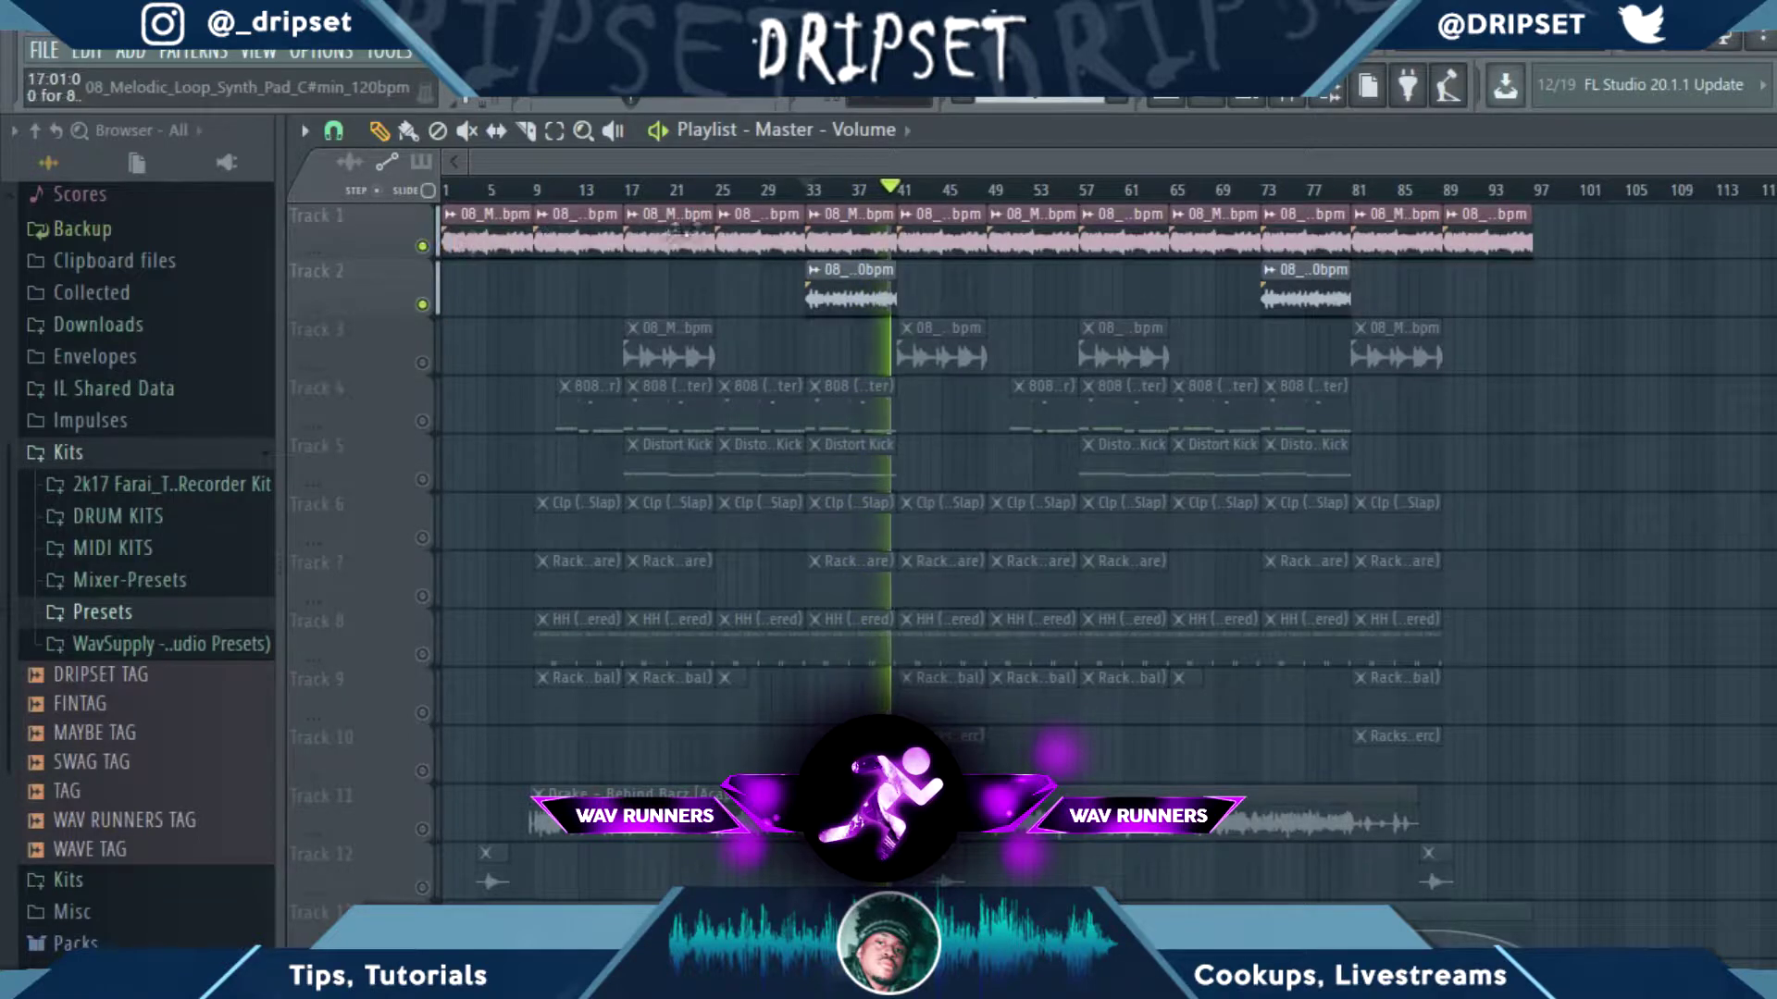
pyautogui.press('space')
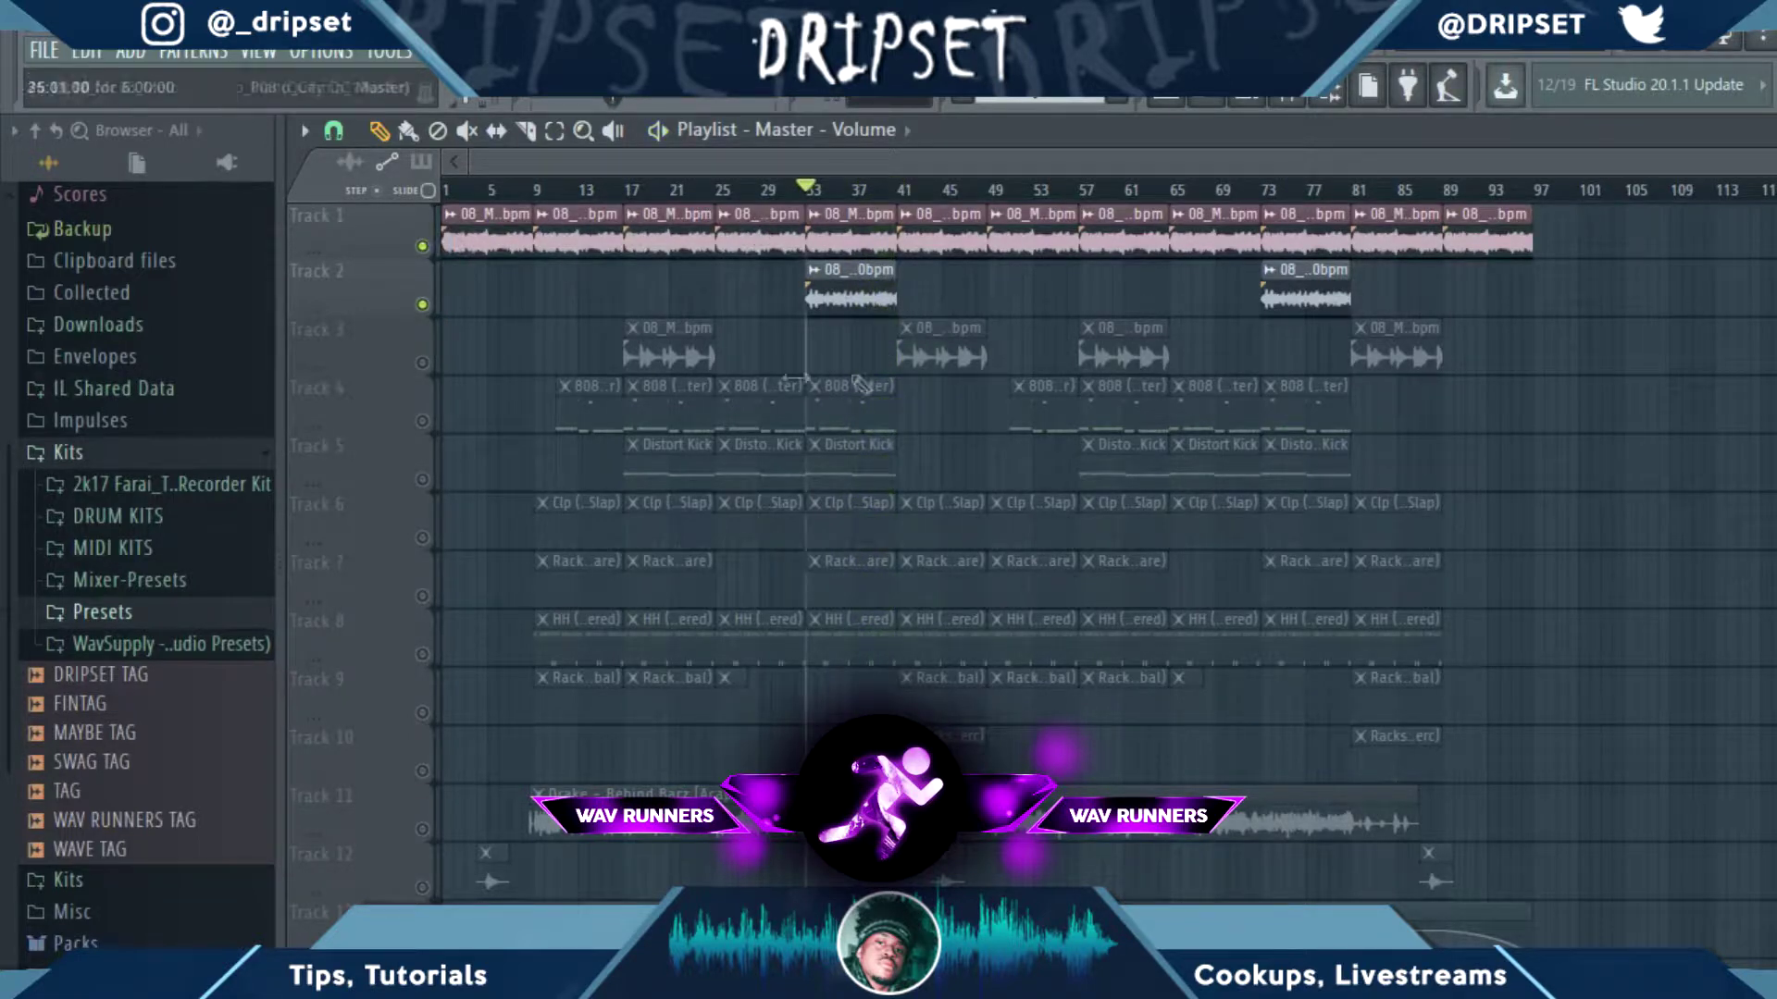
# Step: Solo the piano loop on Track 3 and play it from bar 41
pyautogui.click(423, 362)
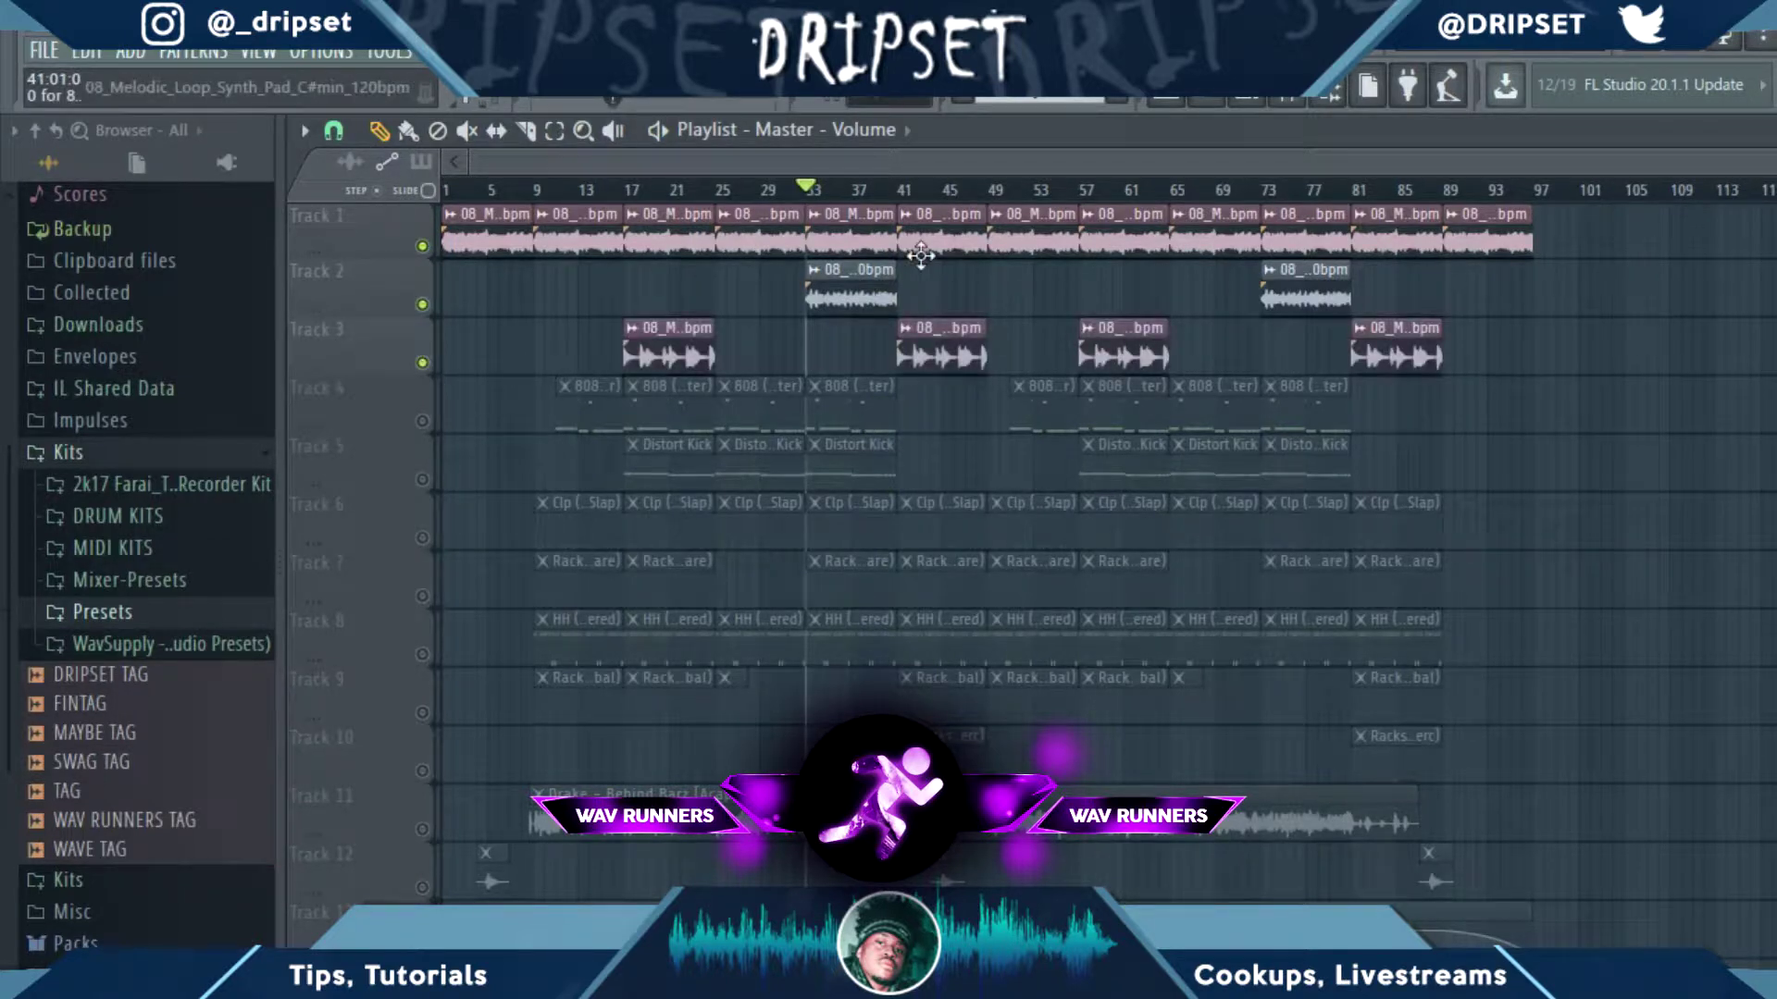
pyautogui.rightClick(423, 363)
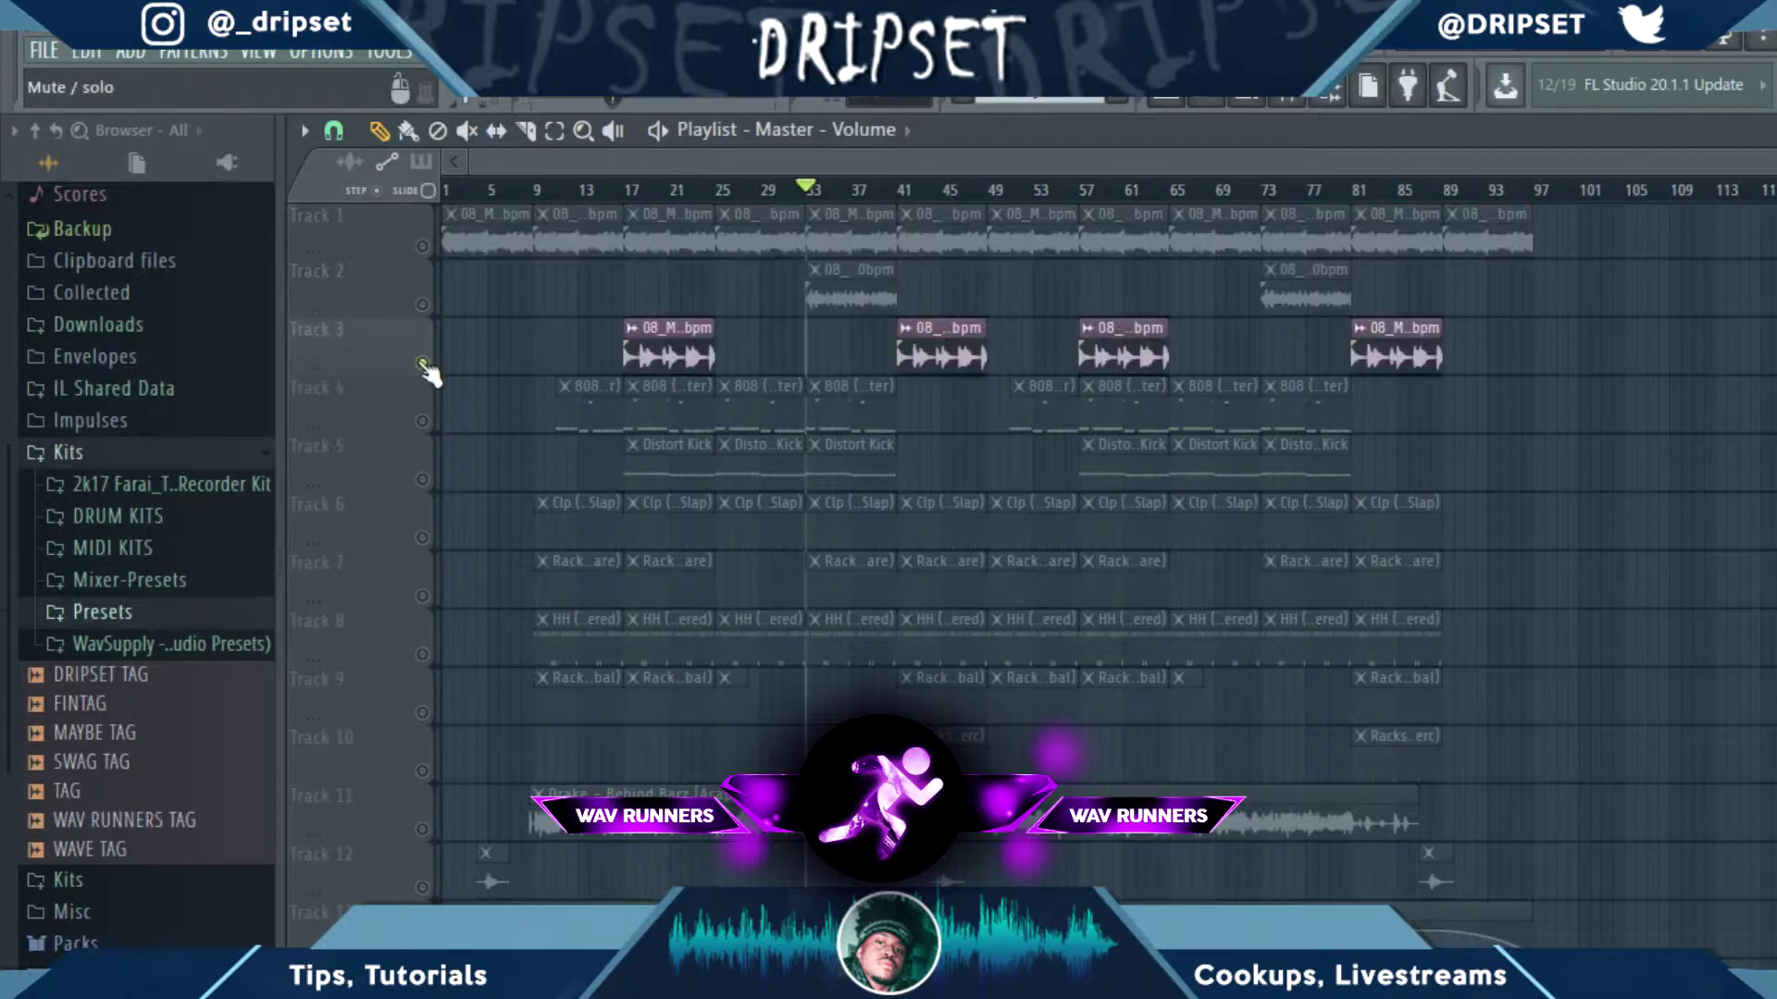
pyautogui.click(898, 205)
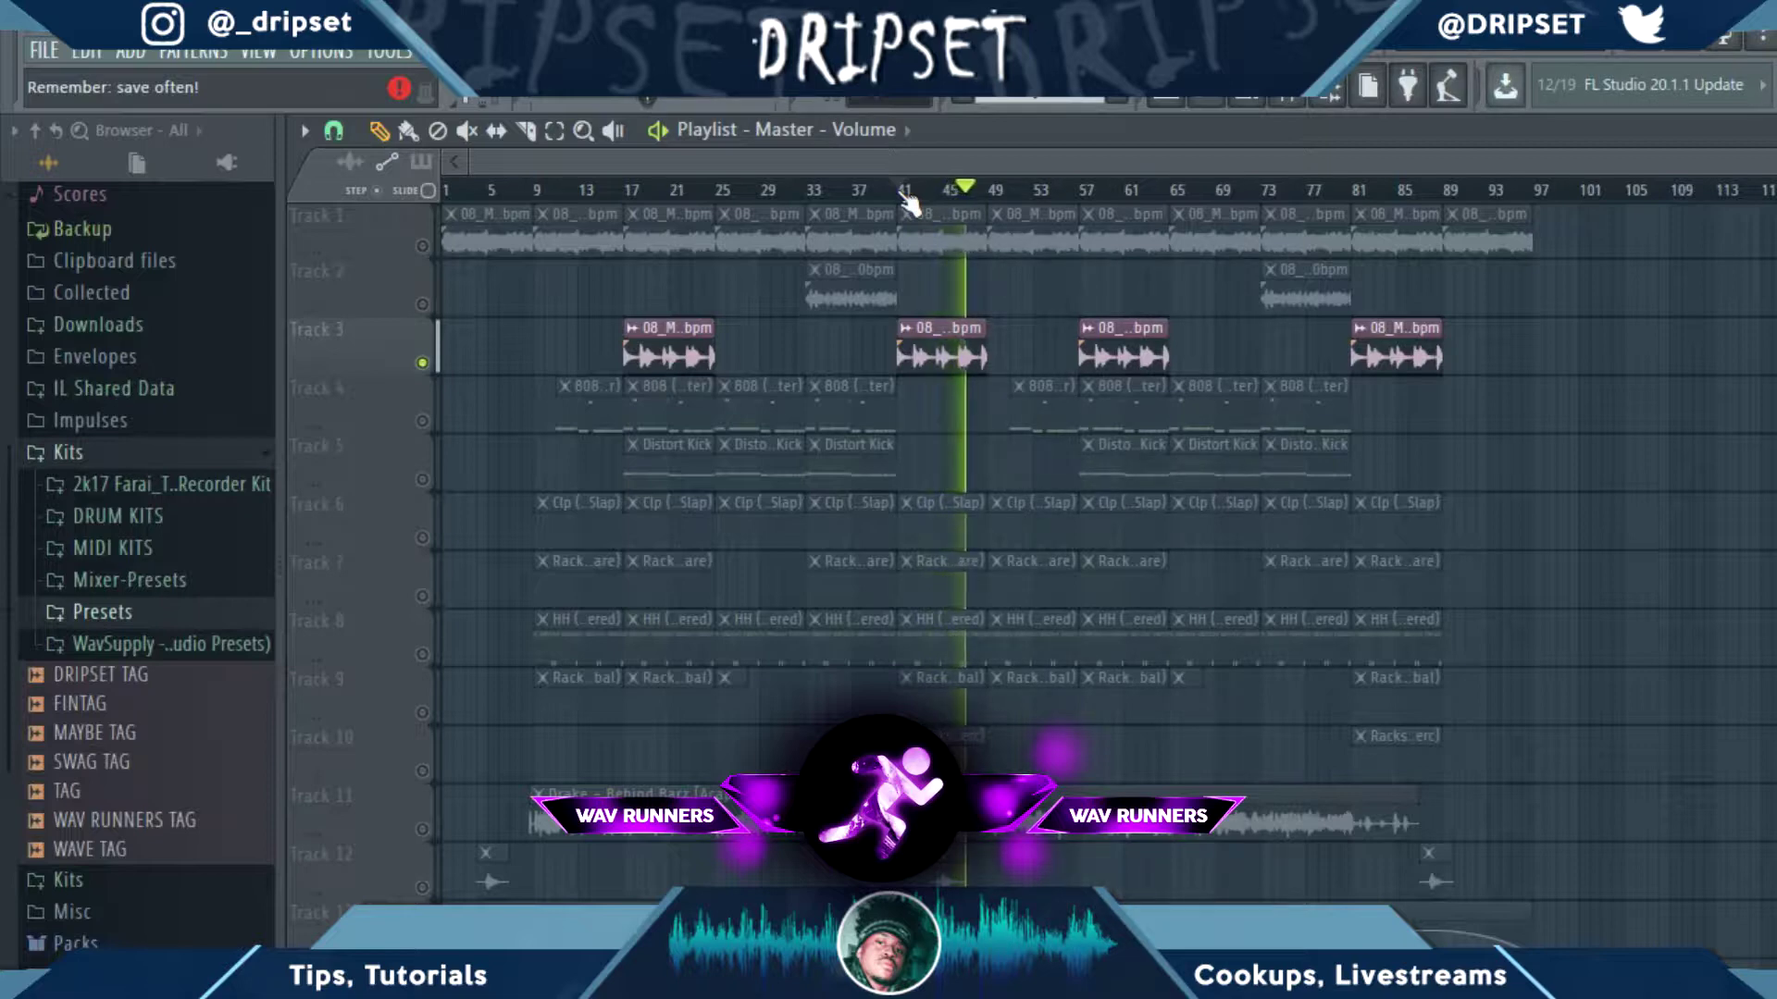
pyautogui.press('space')
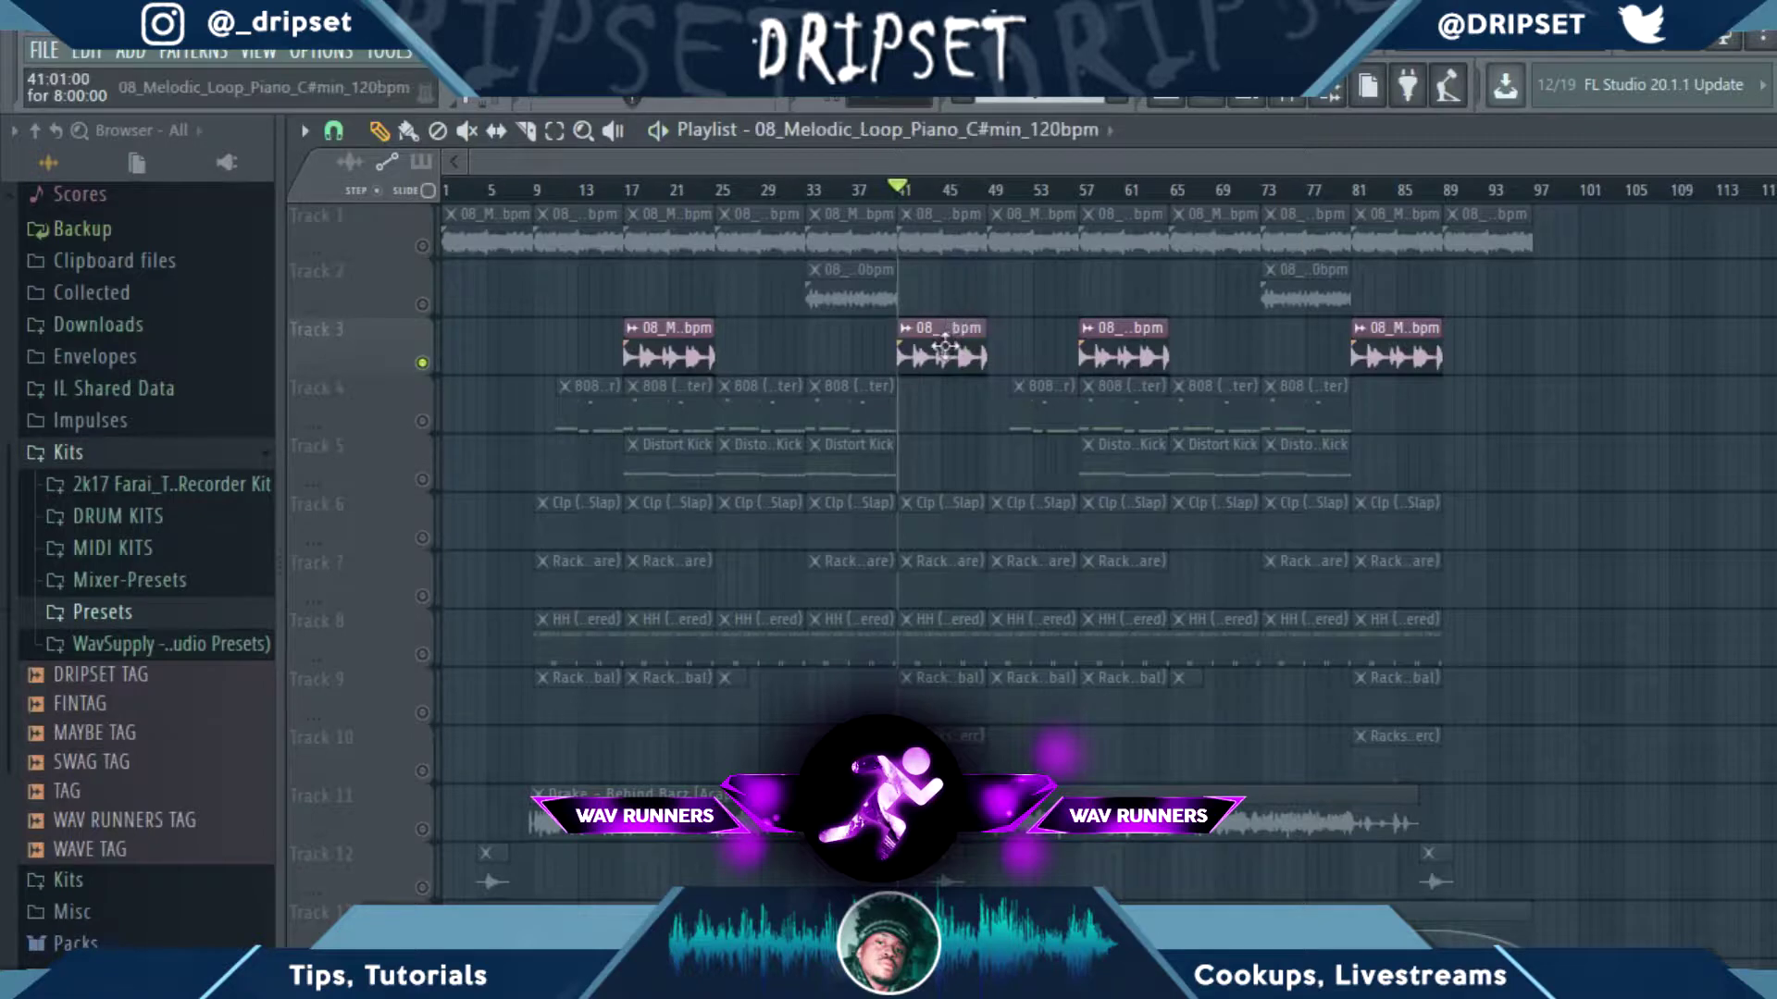
# Step: Move the Track 3 piano clip from bar 41 to bar 33 and play it together with Tracks 1 and 2
pyautogui.moveTo(976, 314); pyautogui.dragTo(884, 315)
pyautogui.click(422, 304)
pyautogui.click(422, 246)
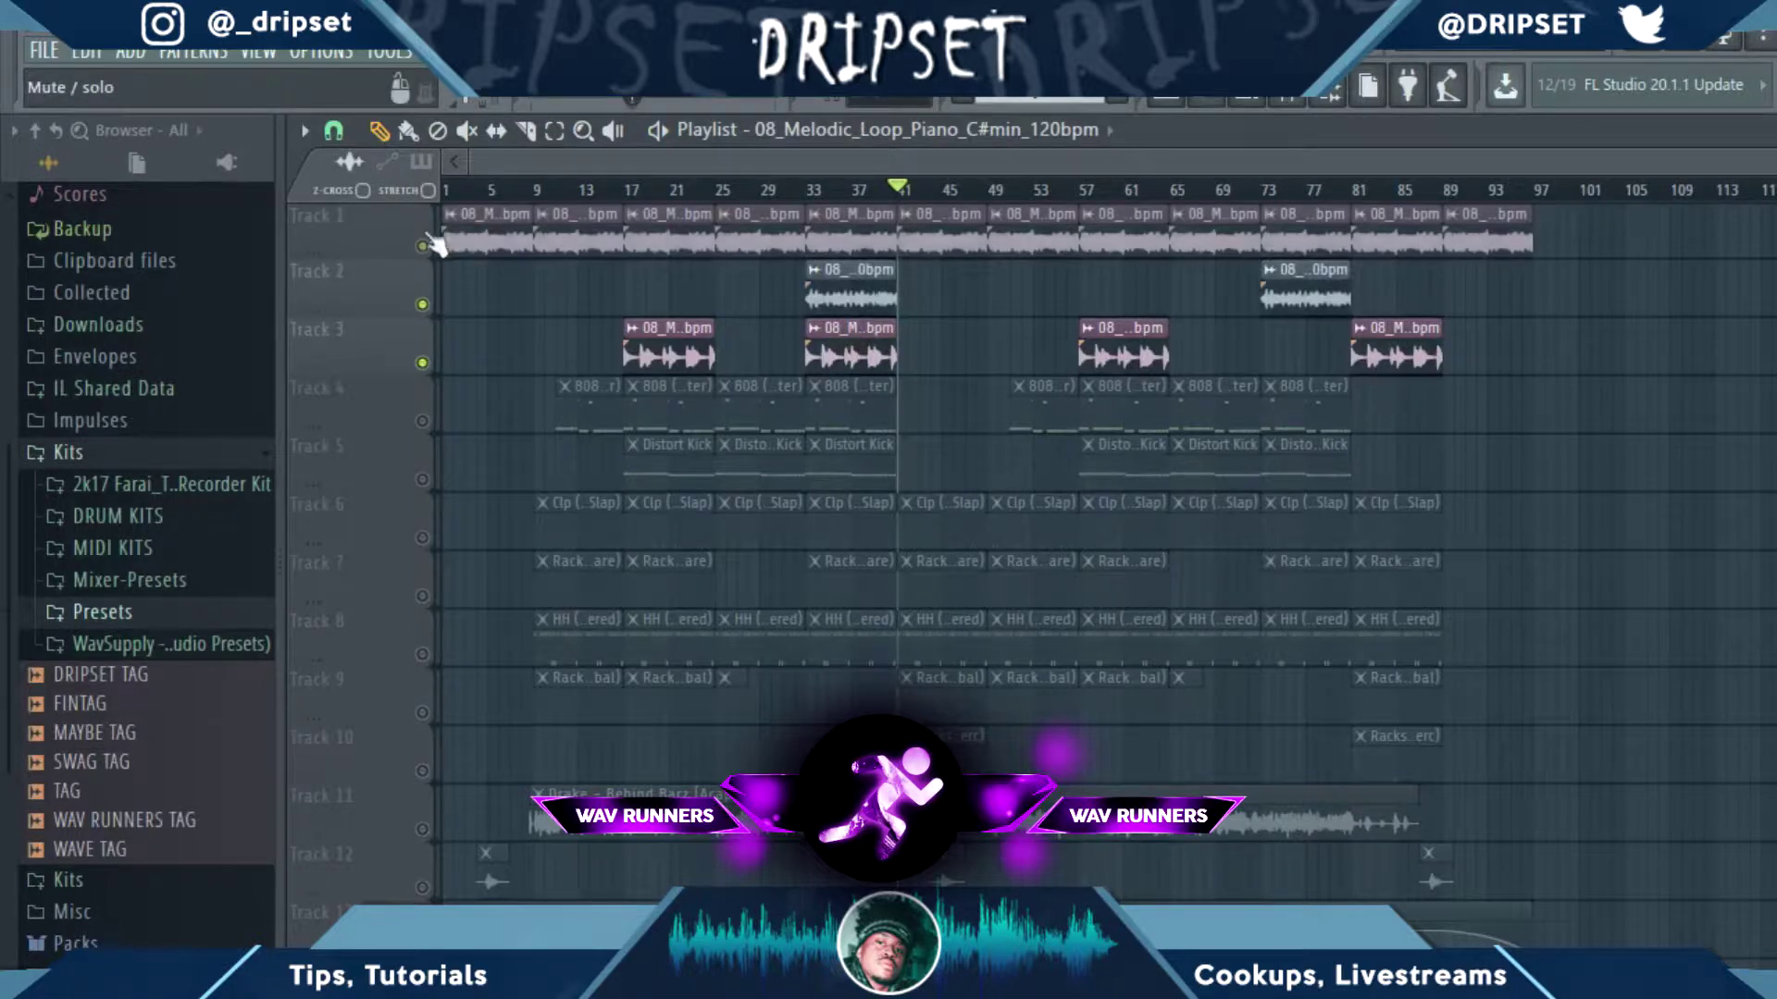
pyautogui.click(818, 194)
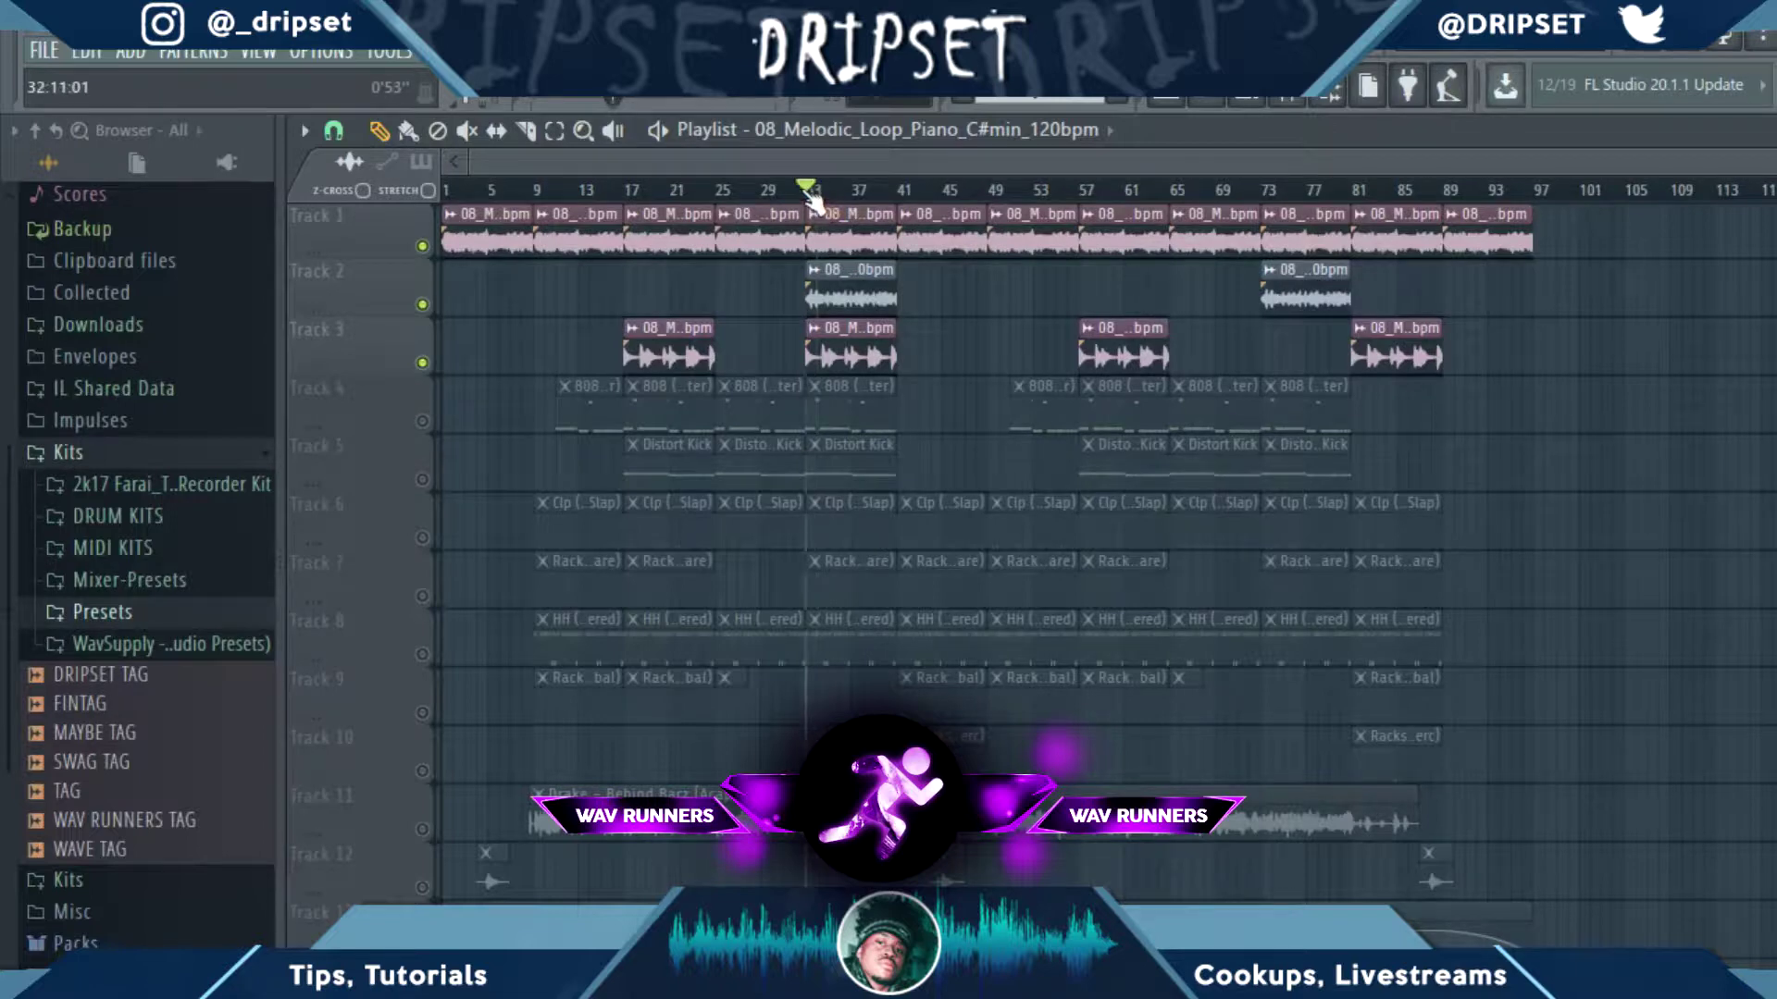
pyautogui.press('space')
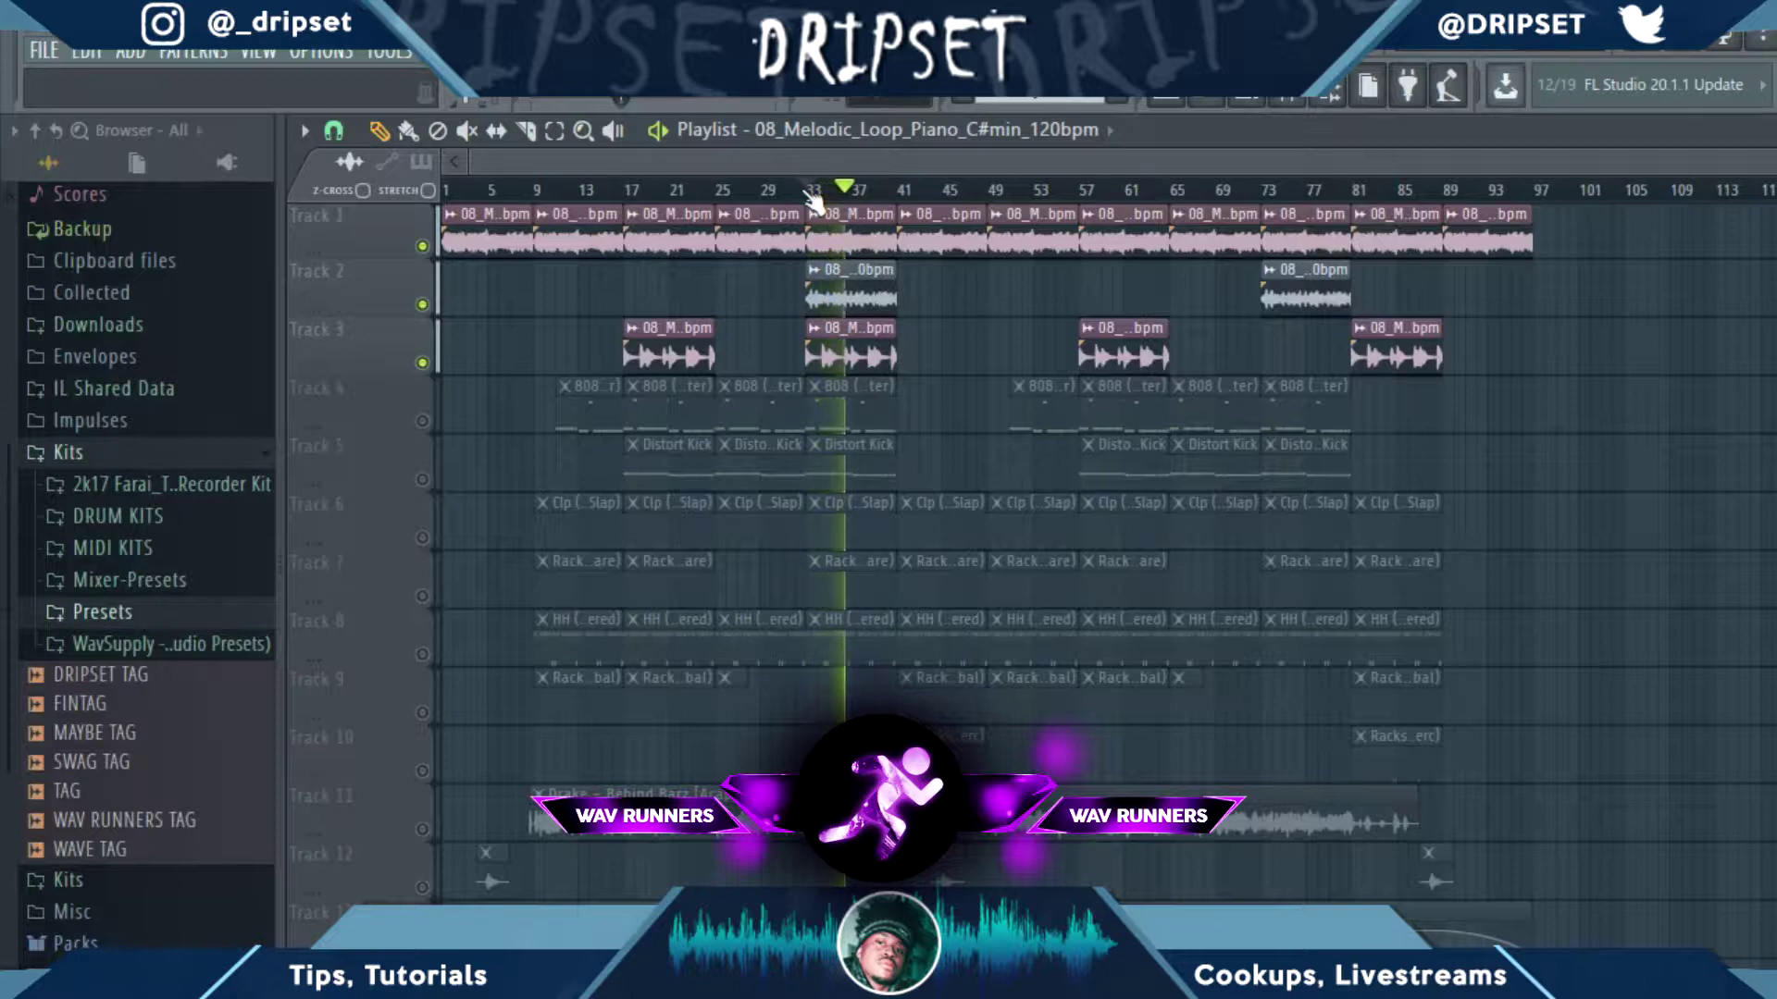
pyautogui.press('space')
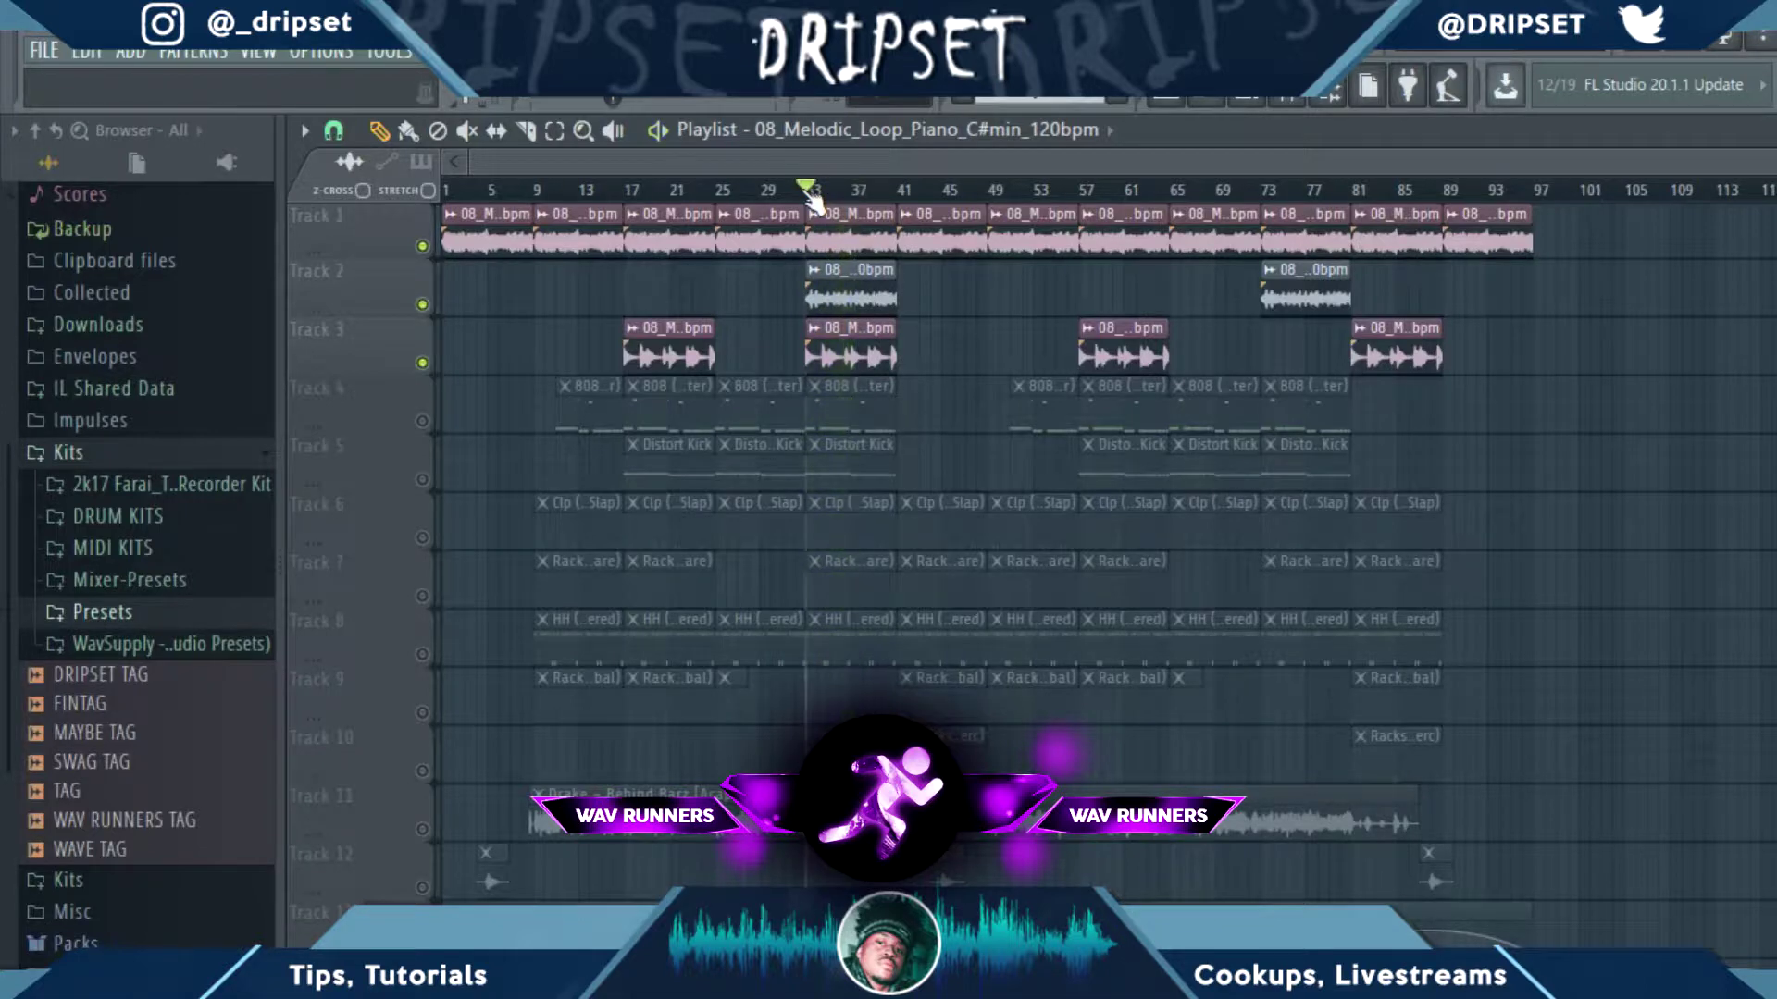
# Step: Reactivate all playlist tracks, then isolate the hi-hat pattern on Track 8 with every other track muted
pyautogui.keyDown('ctrl'); pyautogui.click(422, 246); pyautogui.keyUp('ctrl')
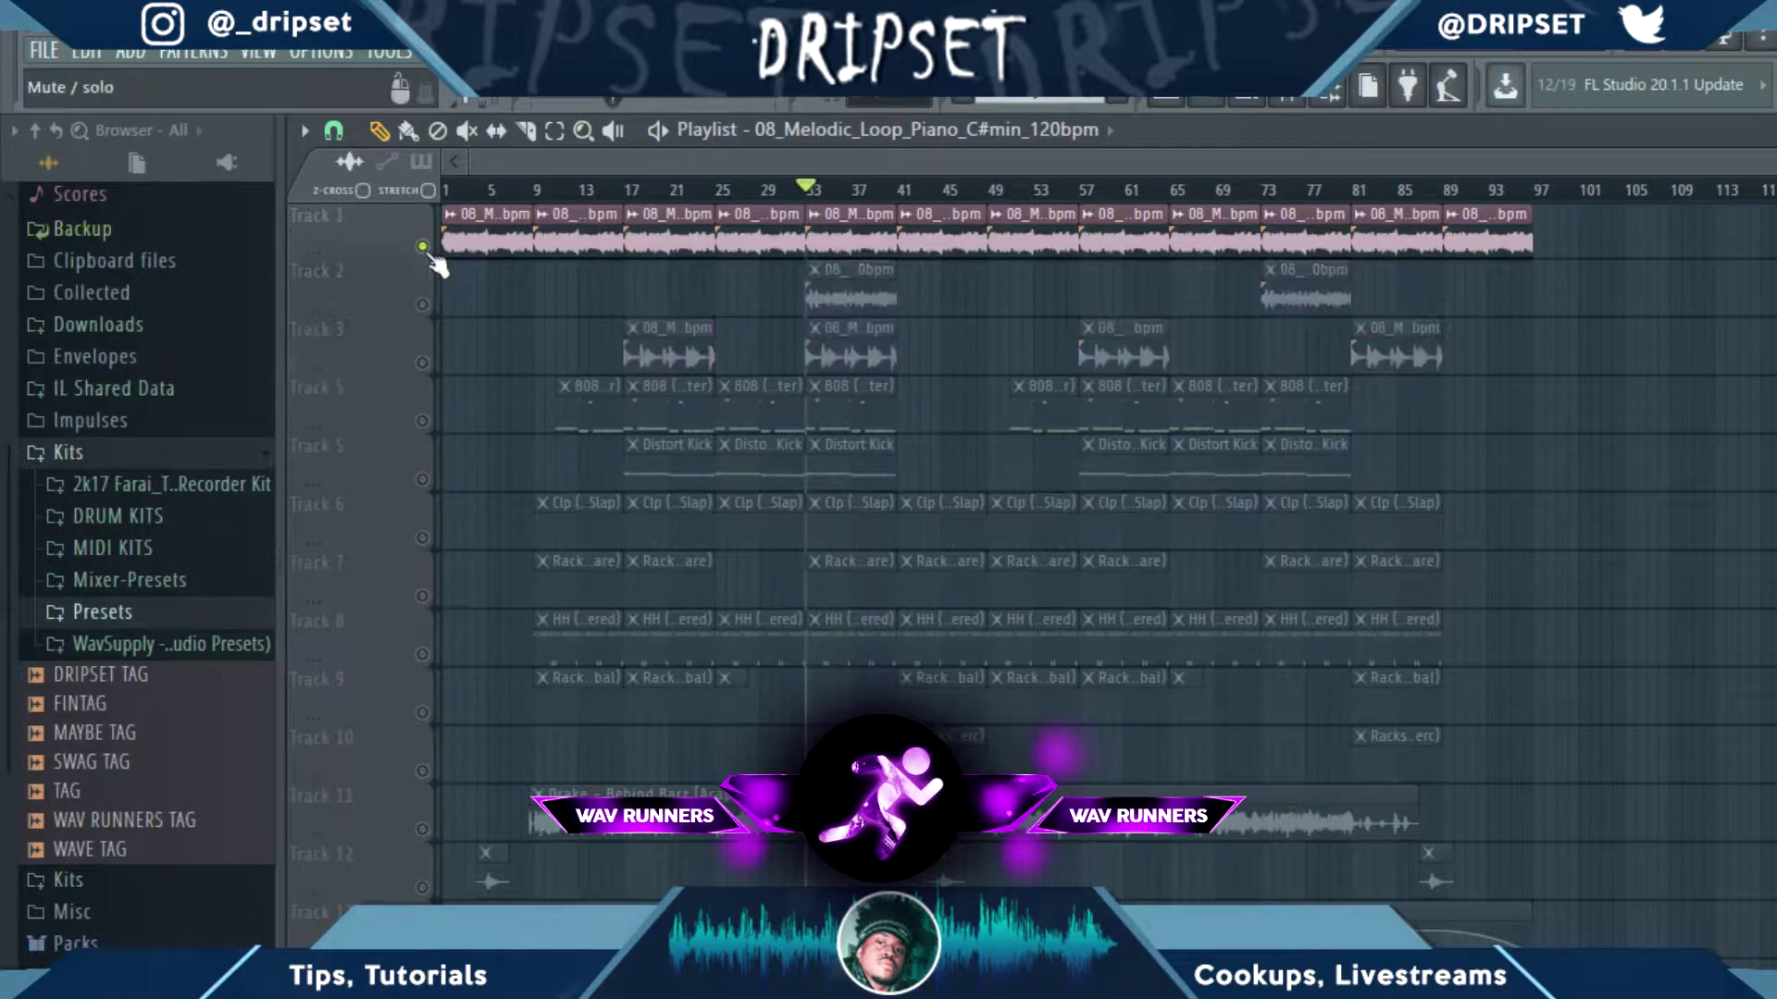
pyautogui.keyDown('ctrl'); pyautogui.click(422, 246); pyautogui.keyUp('ctrl')
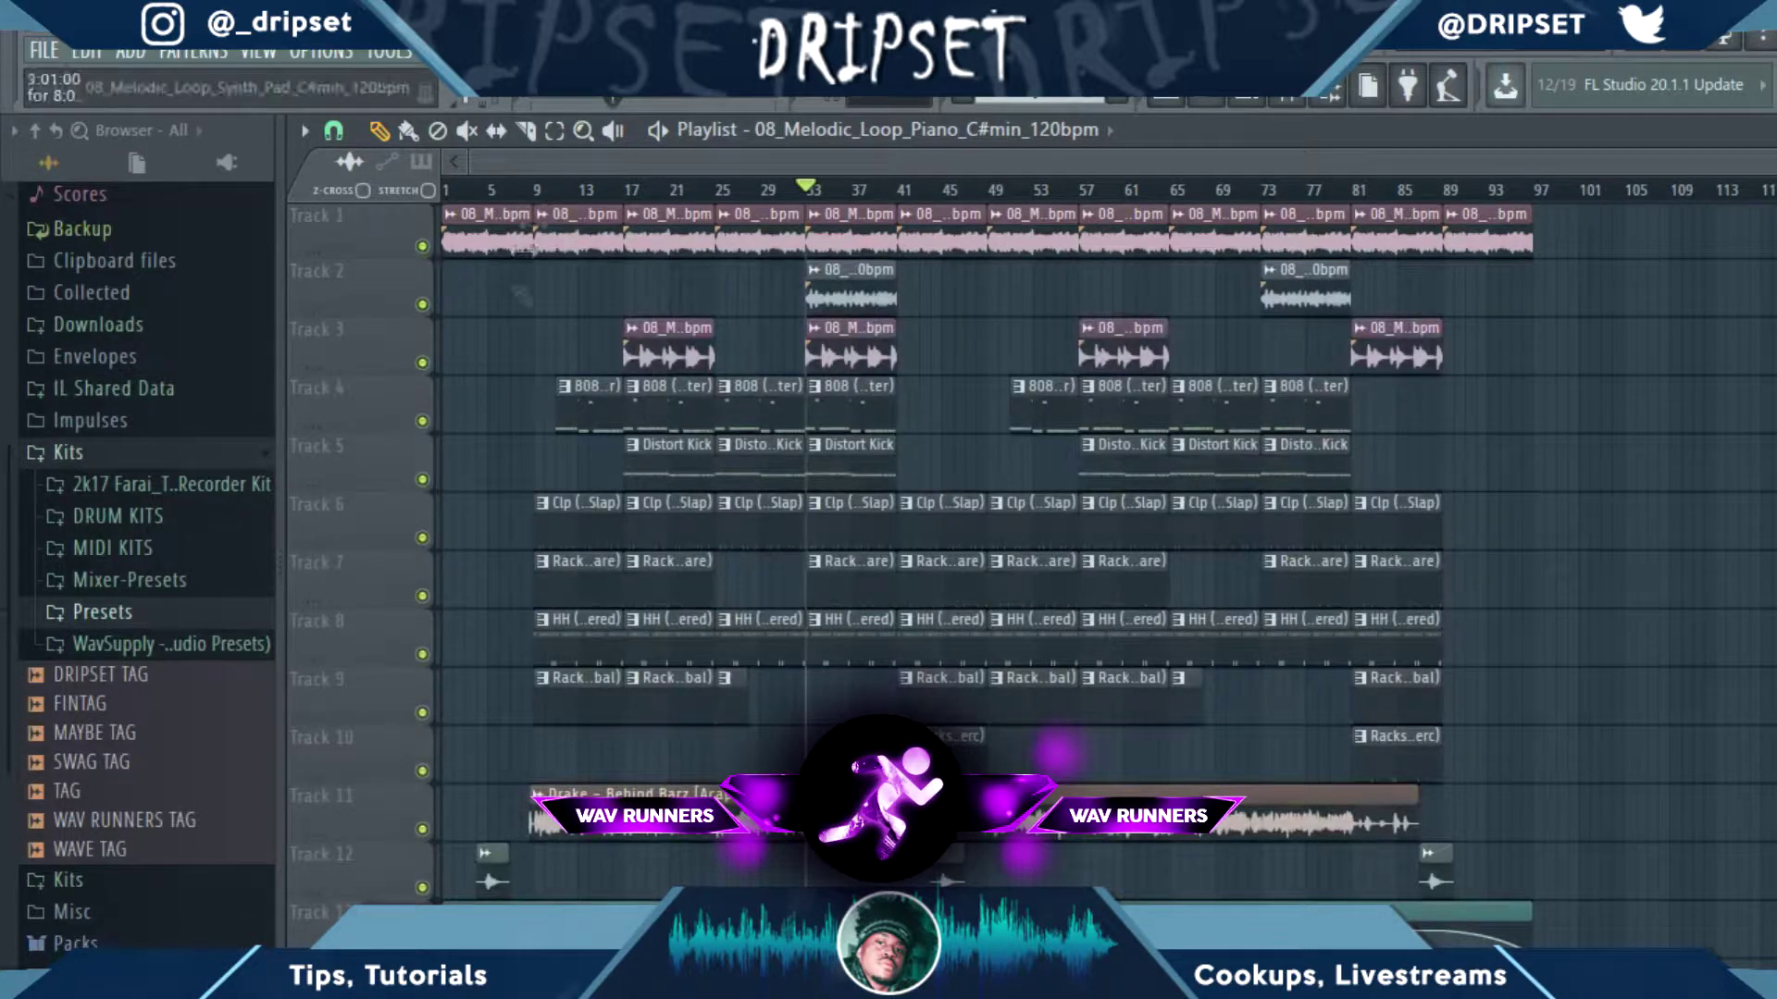
pyautogui.keyDown('ctrl'); pyautogui.click(422, 421); pyautogui.keyUp('ctrl')
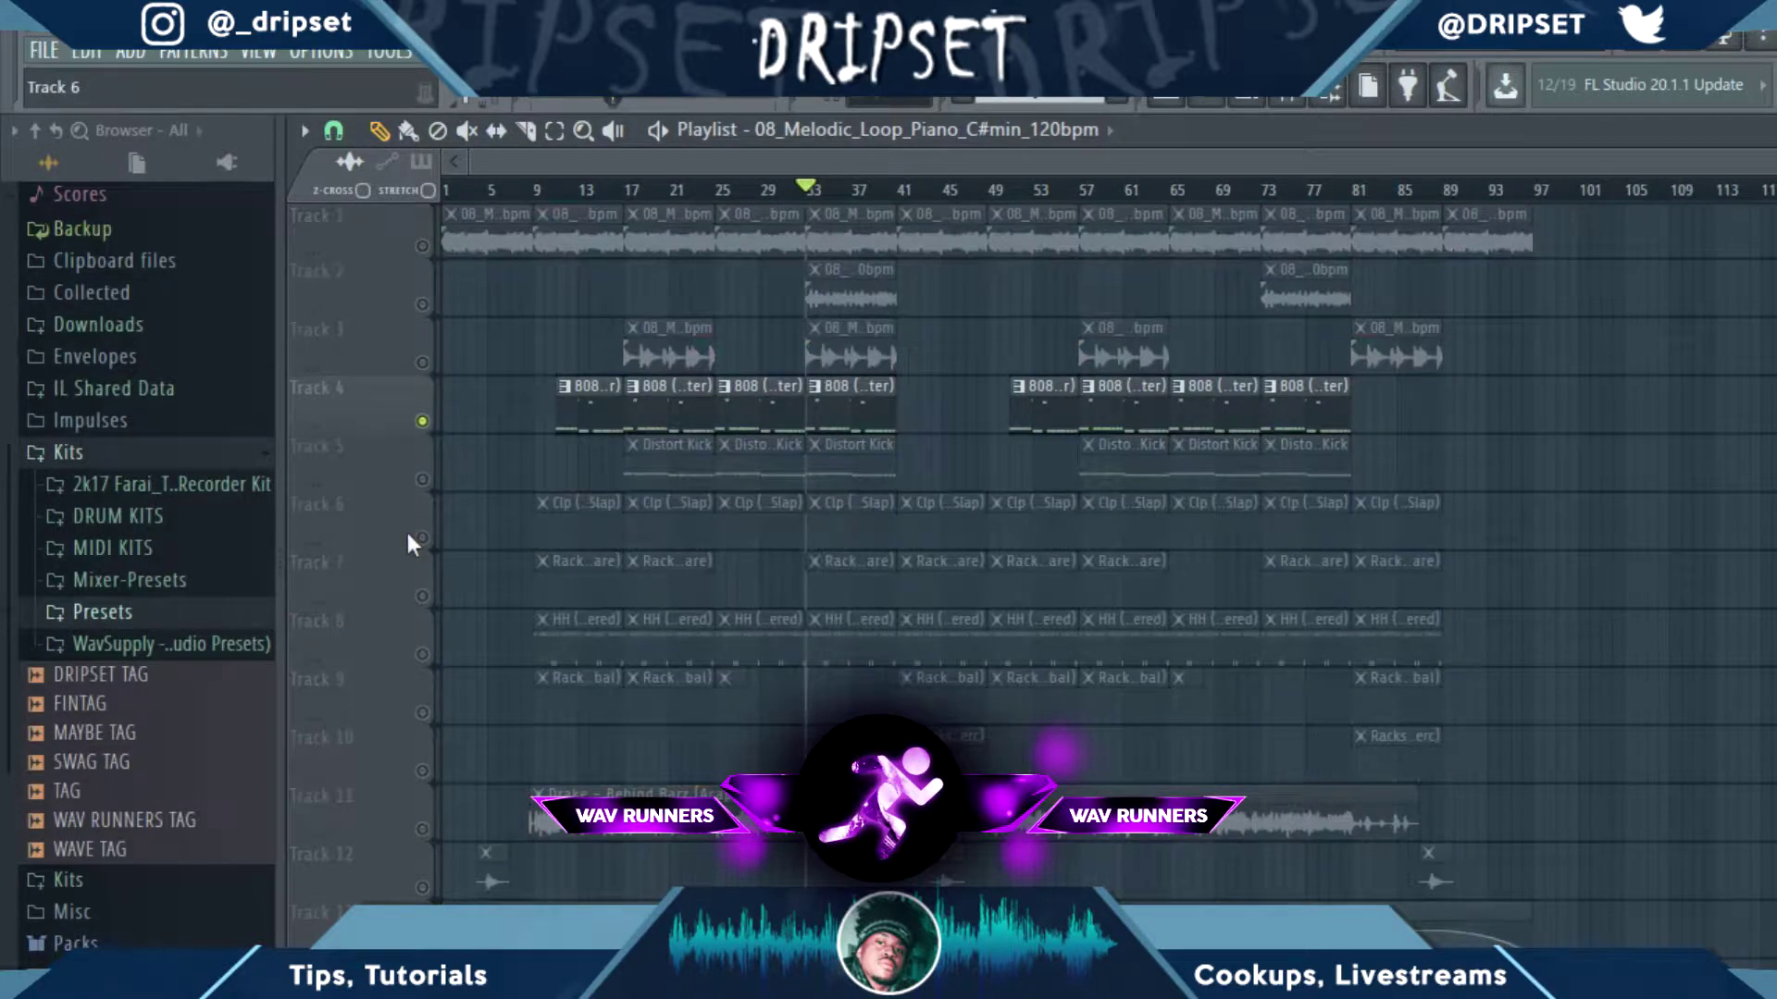
pyautogui.click(422, 654)
pyautogui.click(577, 635)
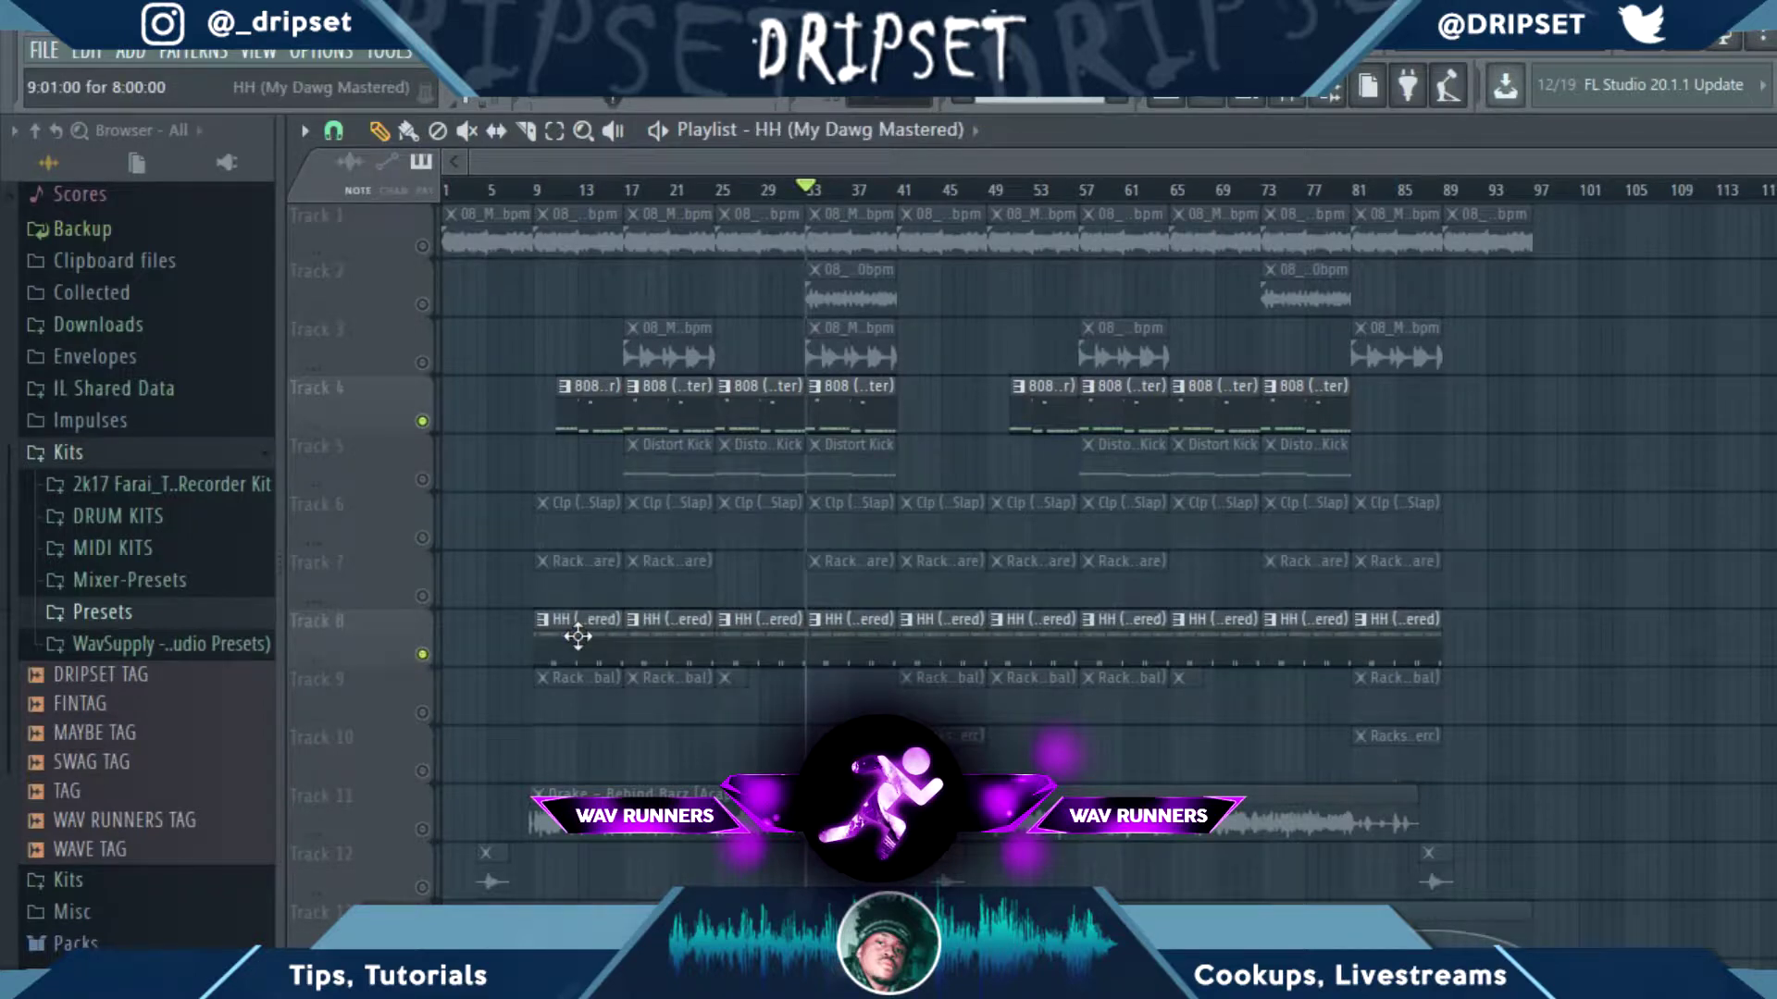
pyautogui.click(422, 421)
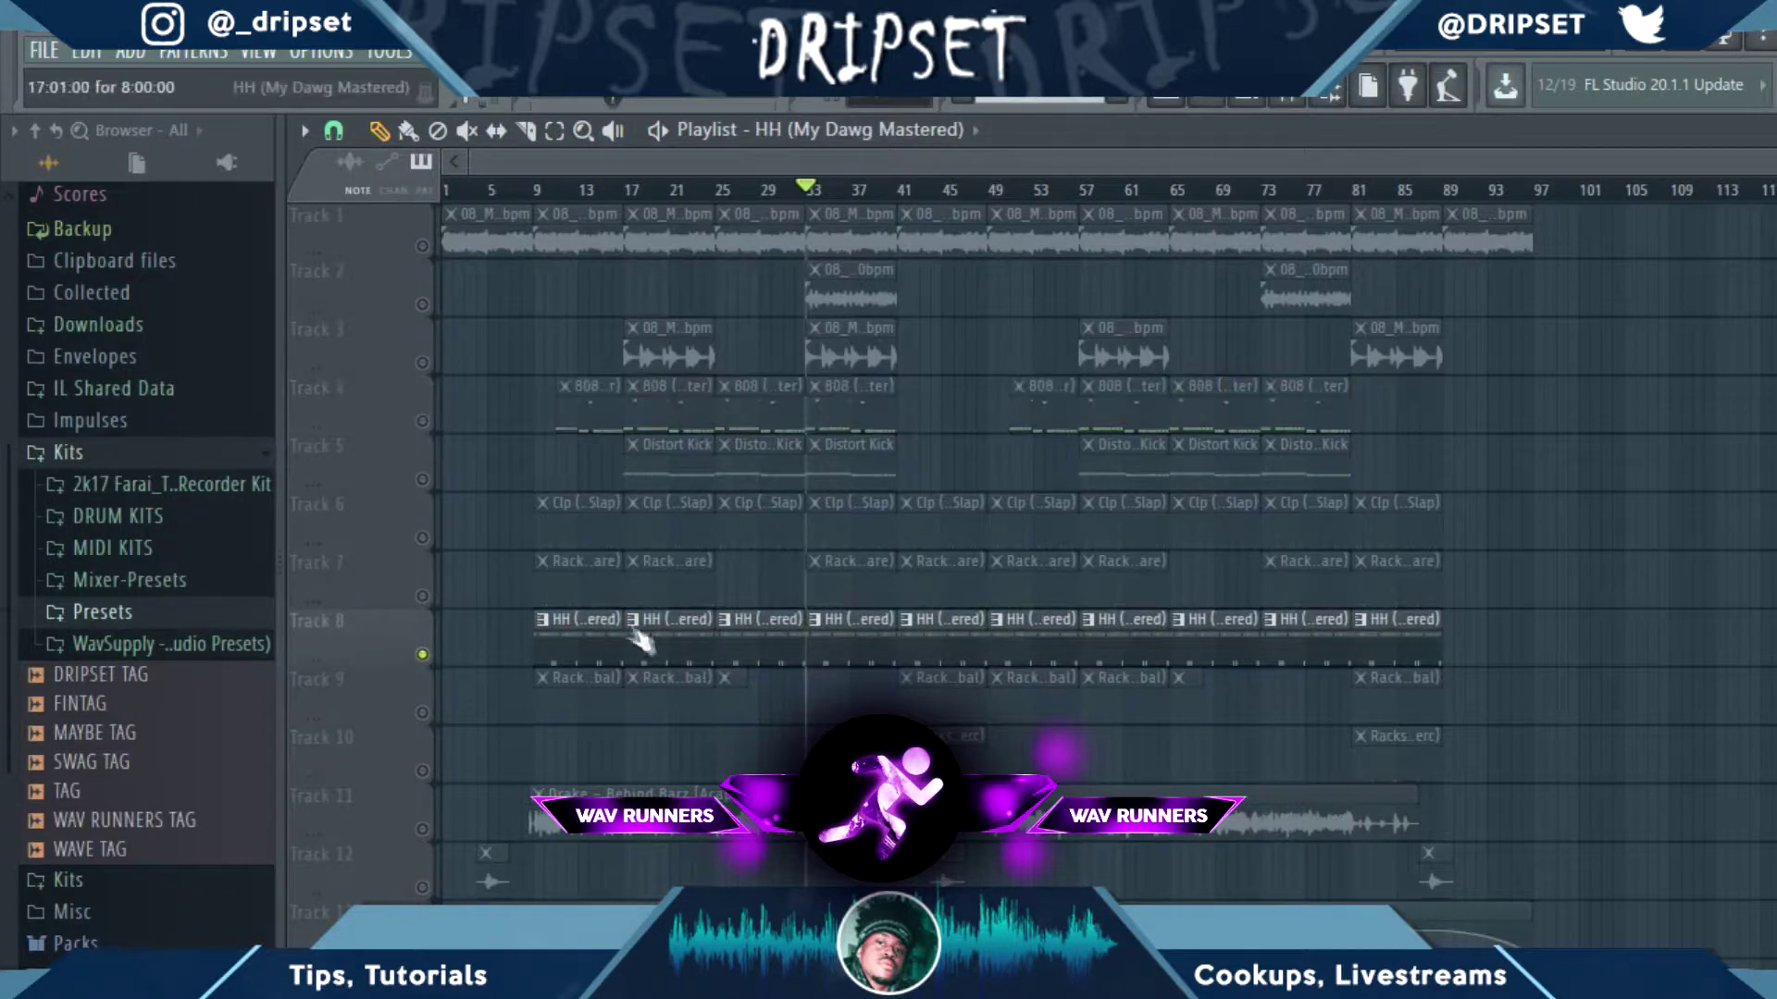
# Step: Examine the hi-hat pattern's notes in the piano roll while playing it, and return to the playlist
pyautogui.doubleClick(603, 626)
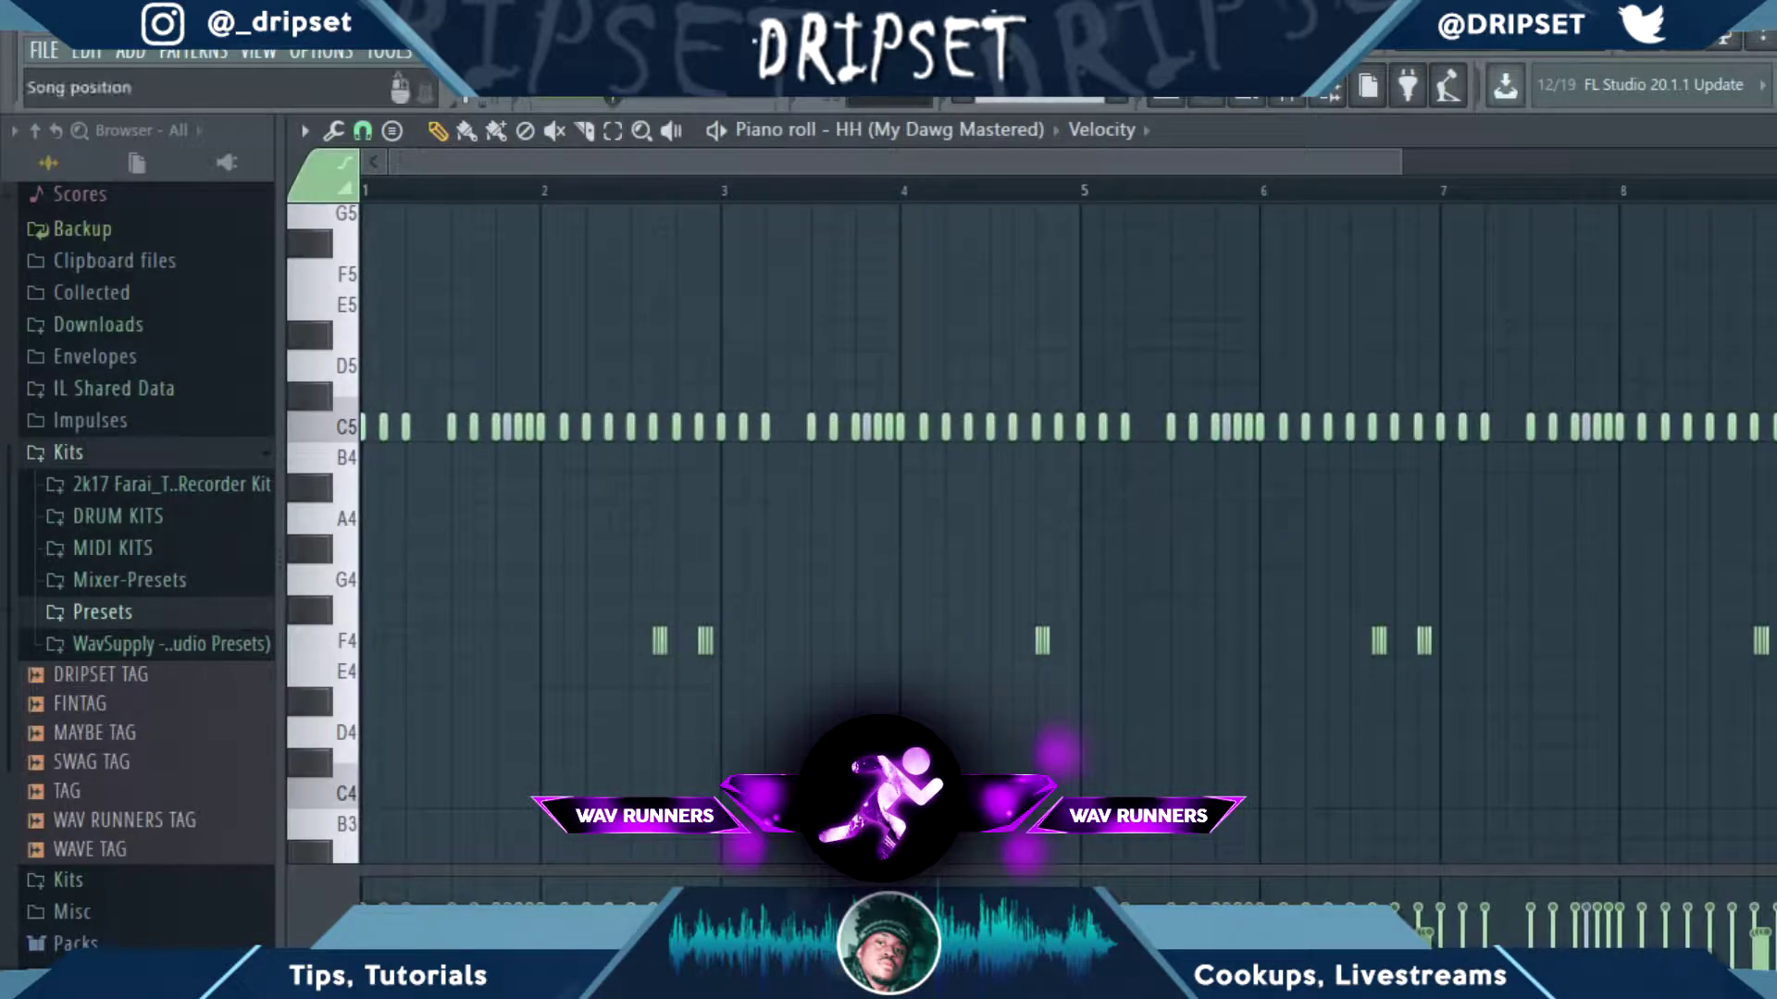
pyautogui.press('space')
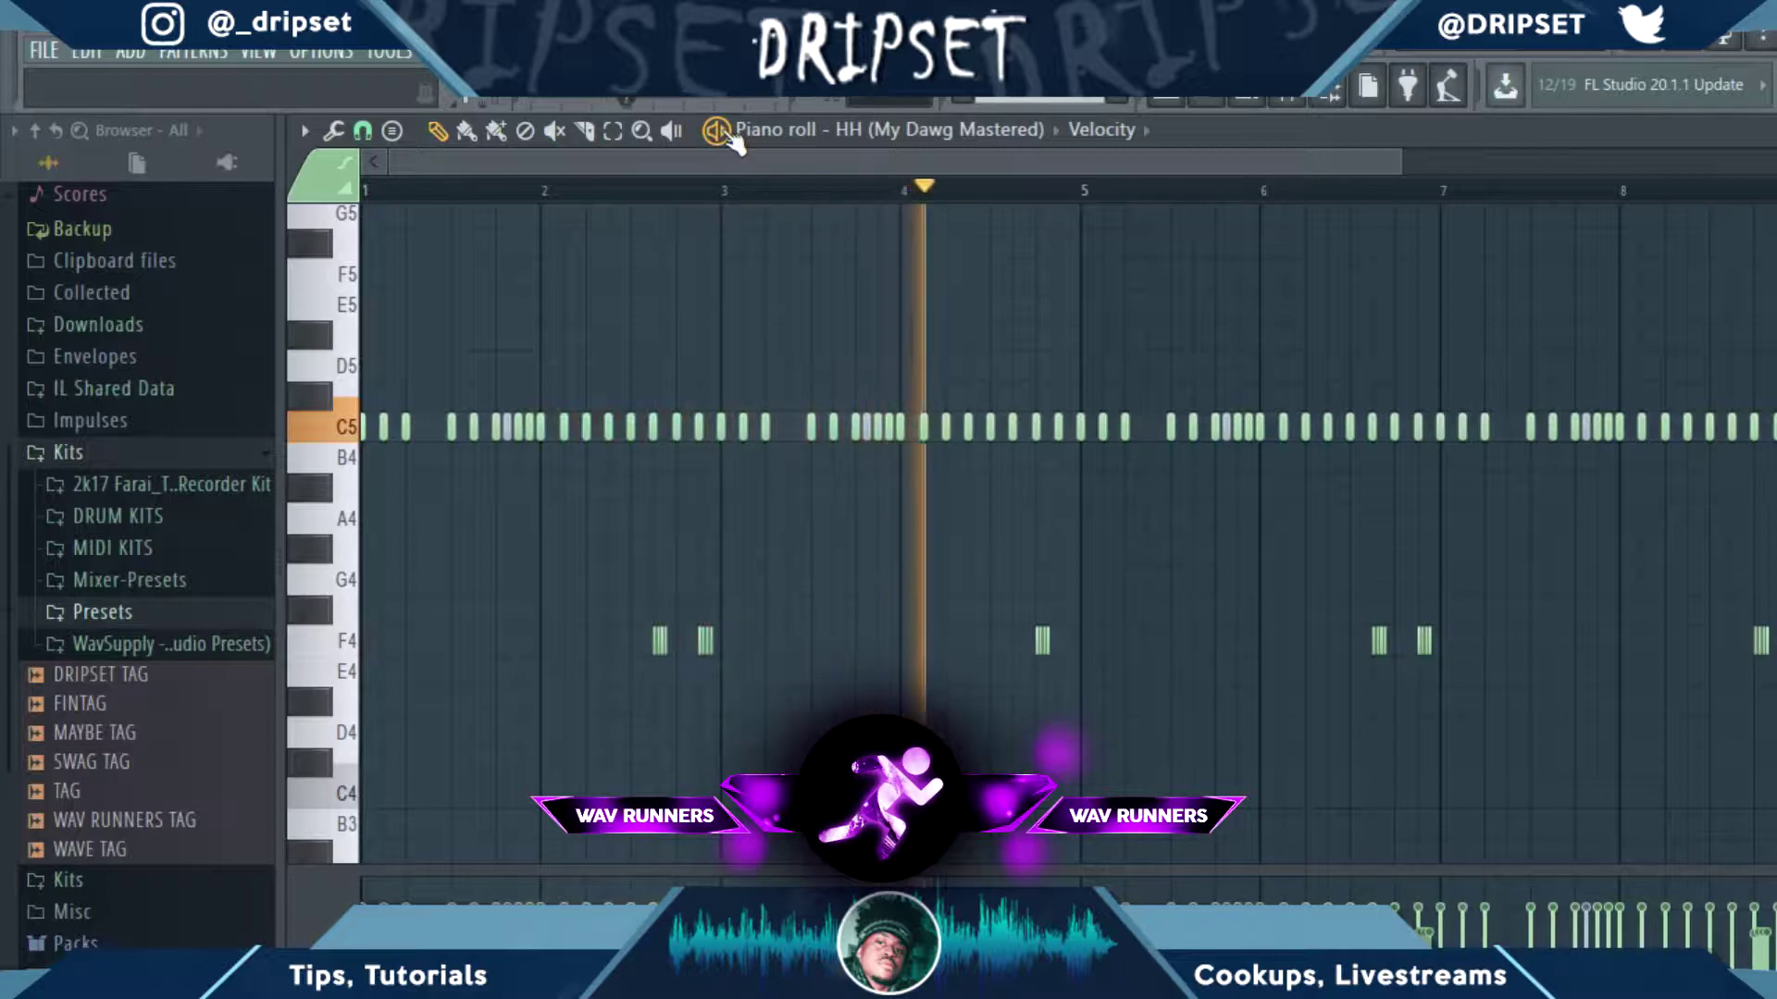
pyautogui.press('space')
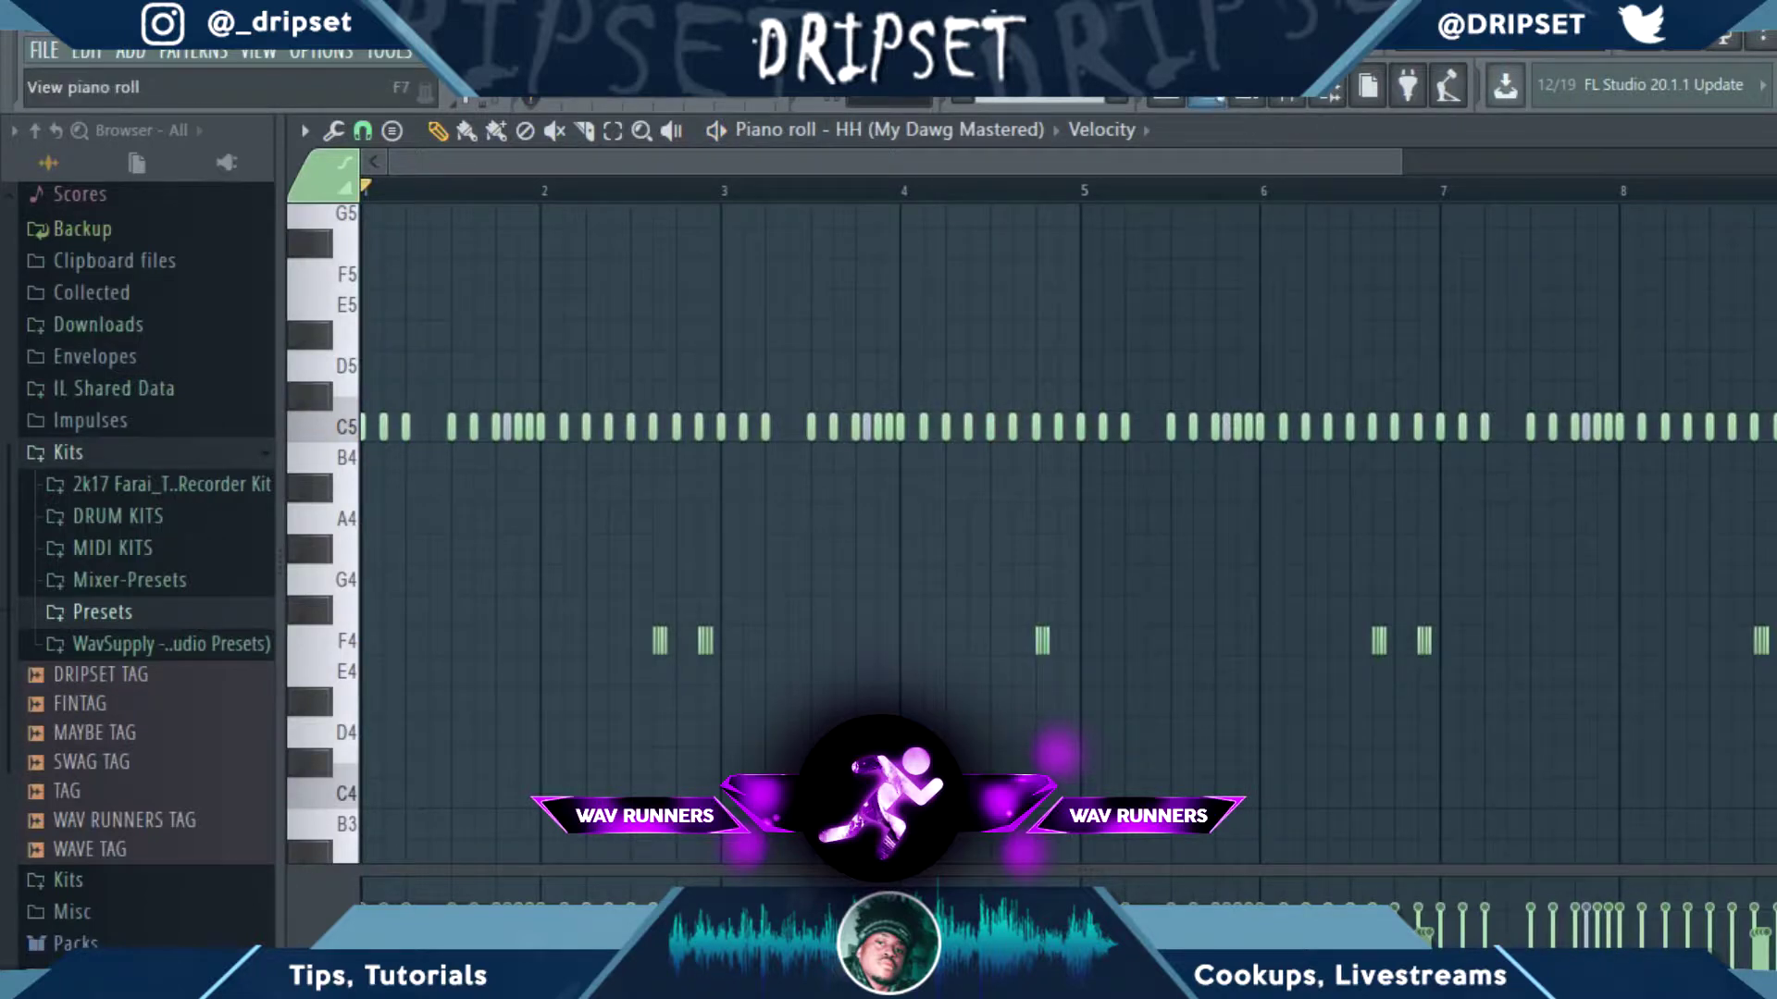
pyautogui.click(1206, 98)
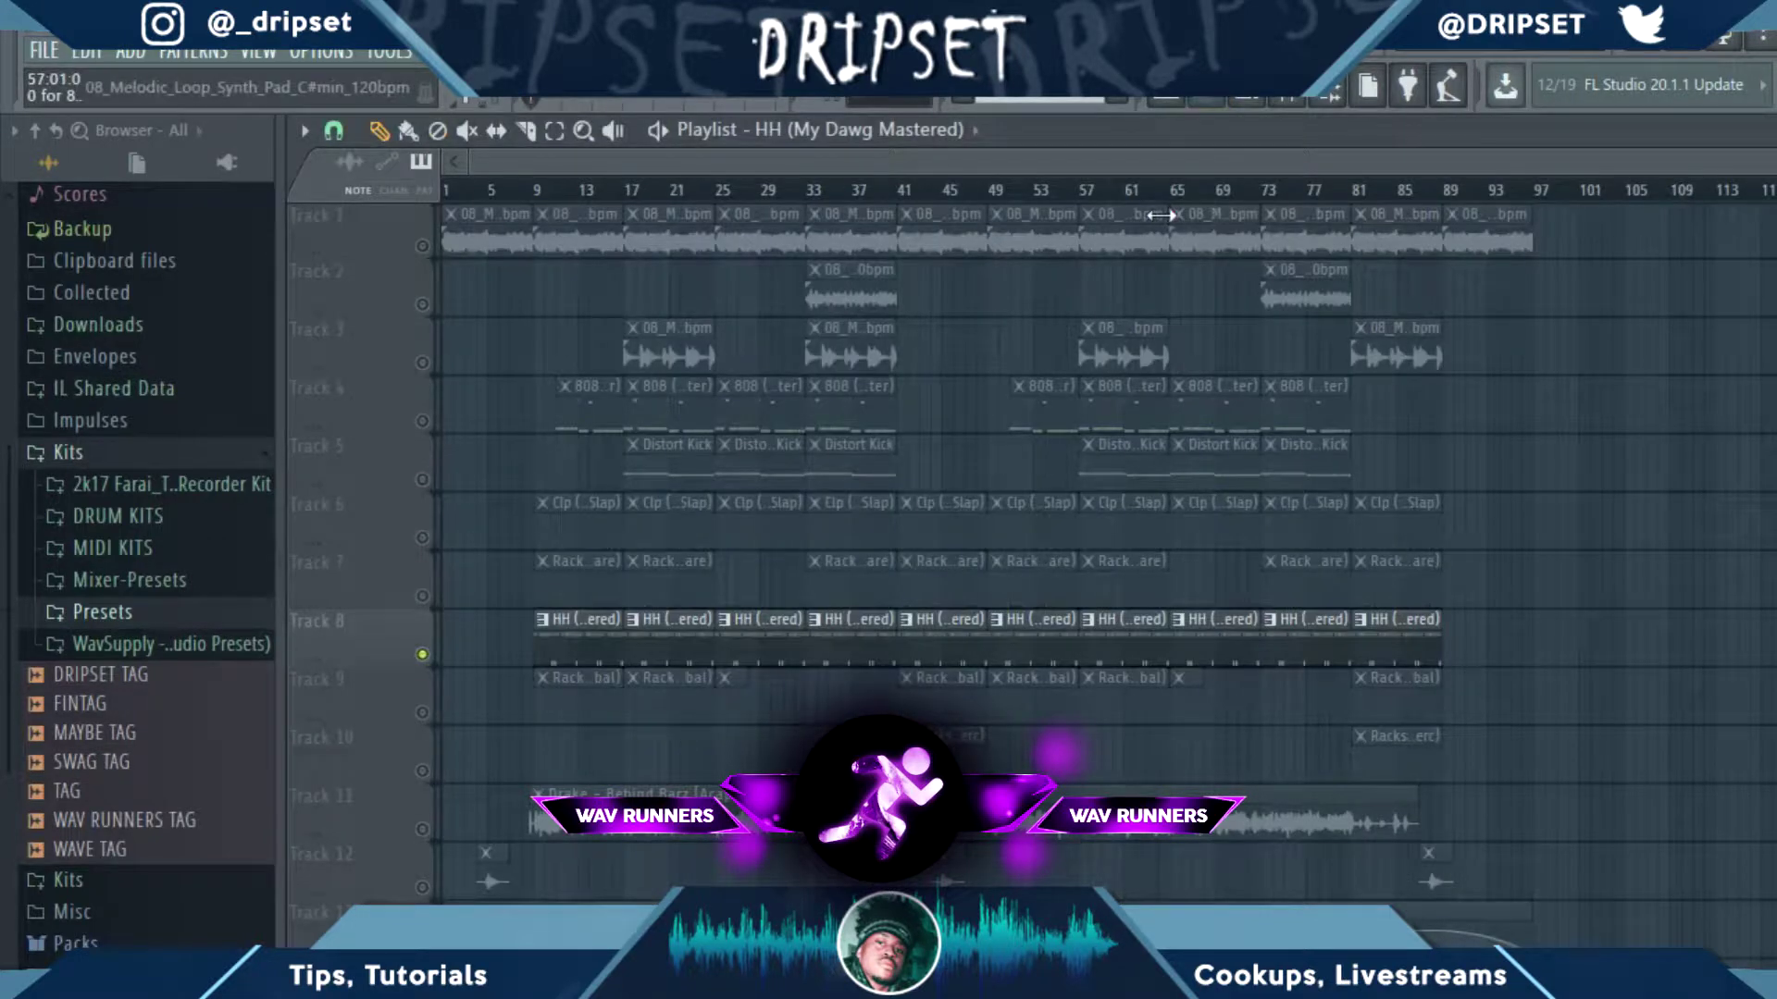
# Step: Unmute the clap on Track 6, play from bar 9 and inspect the clap pattern's notes in the piano roll
pyautogui.click(422, 537)
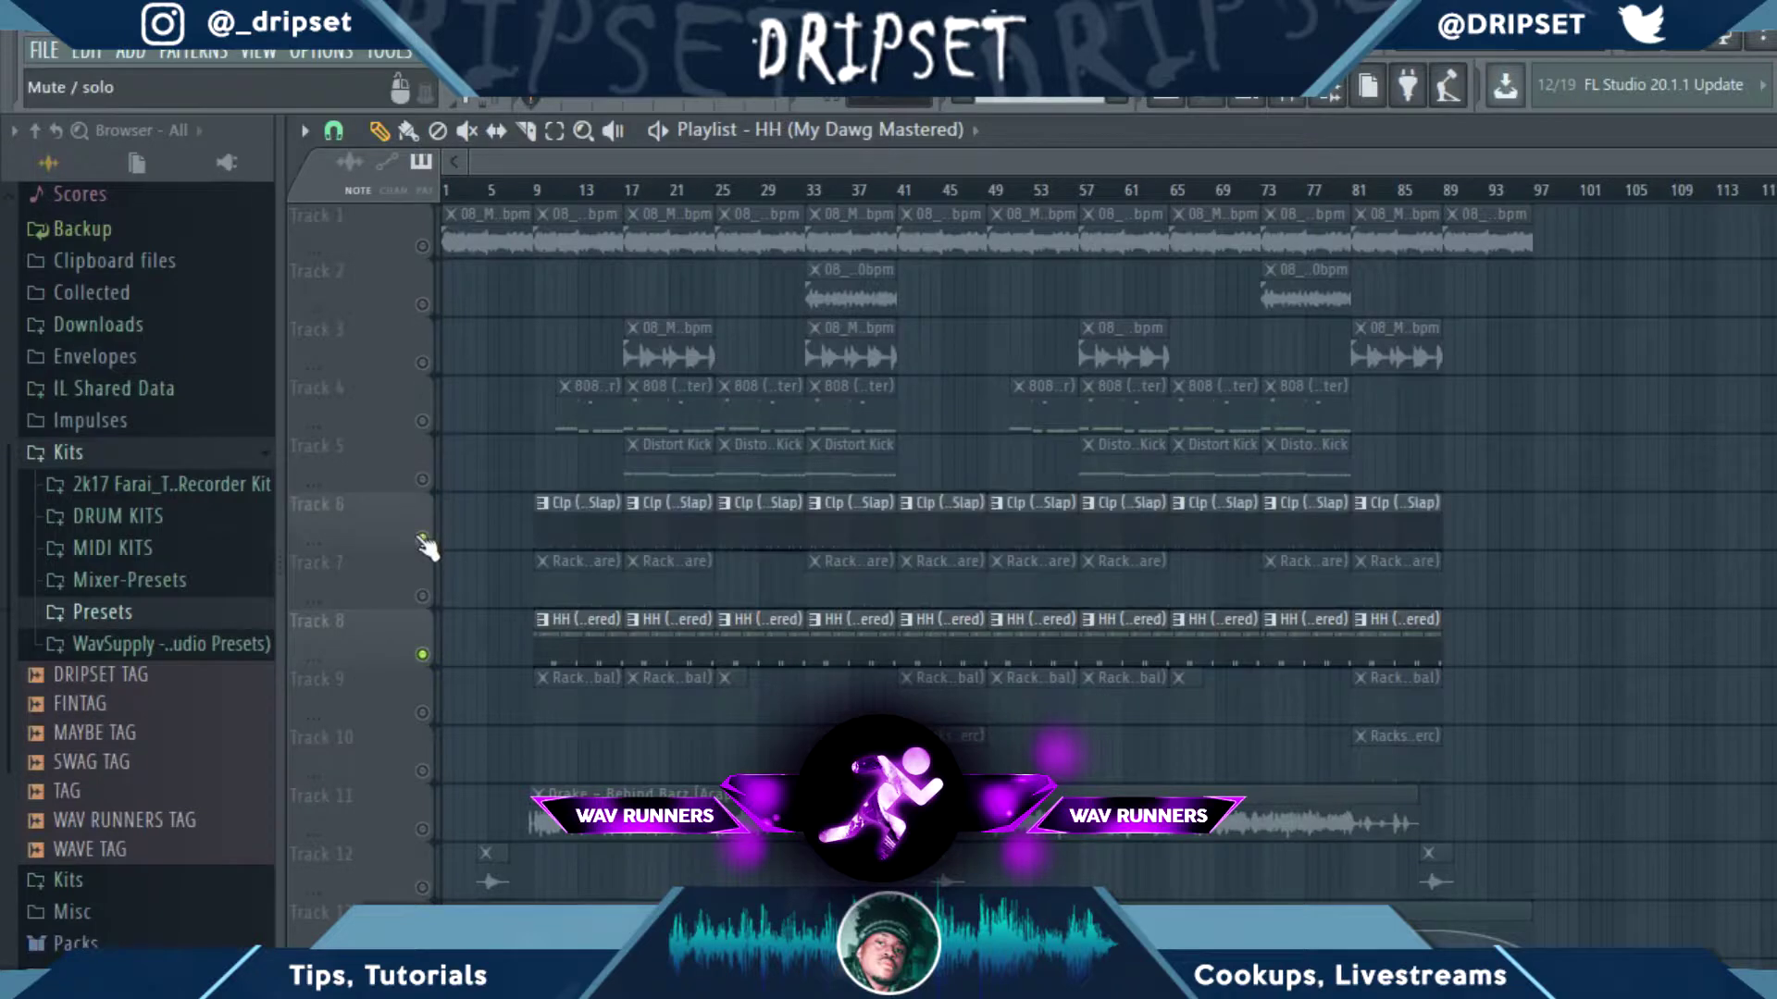
pyautogui.click(536, 187)
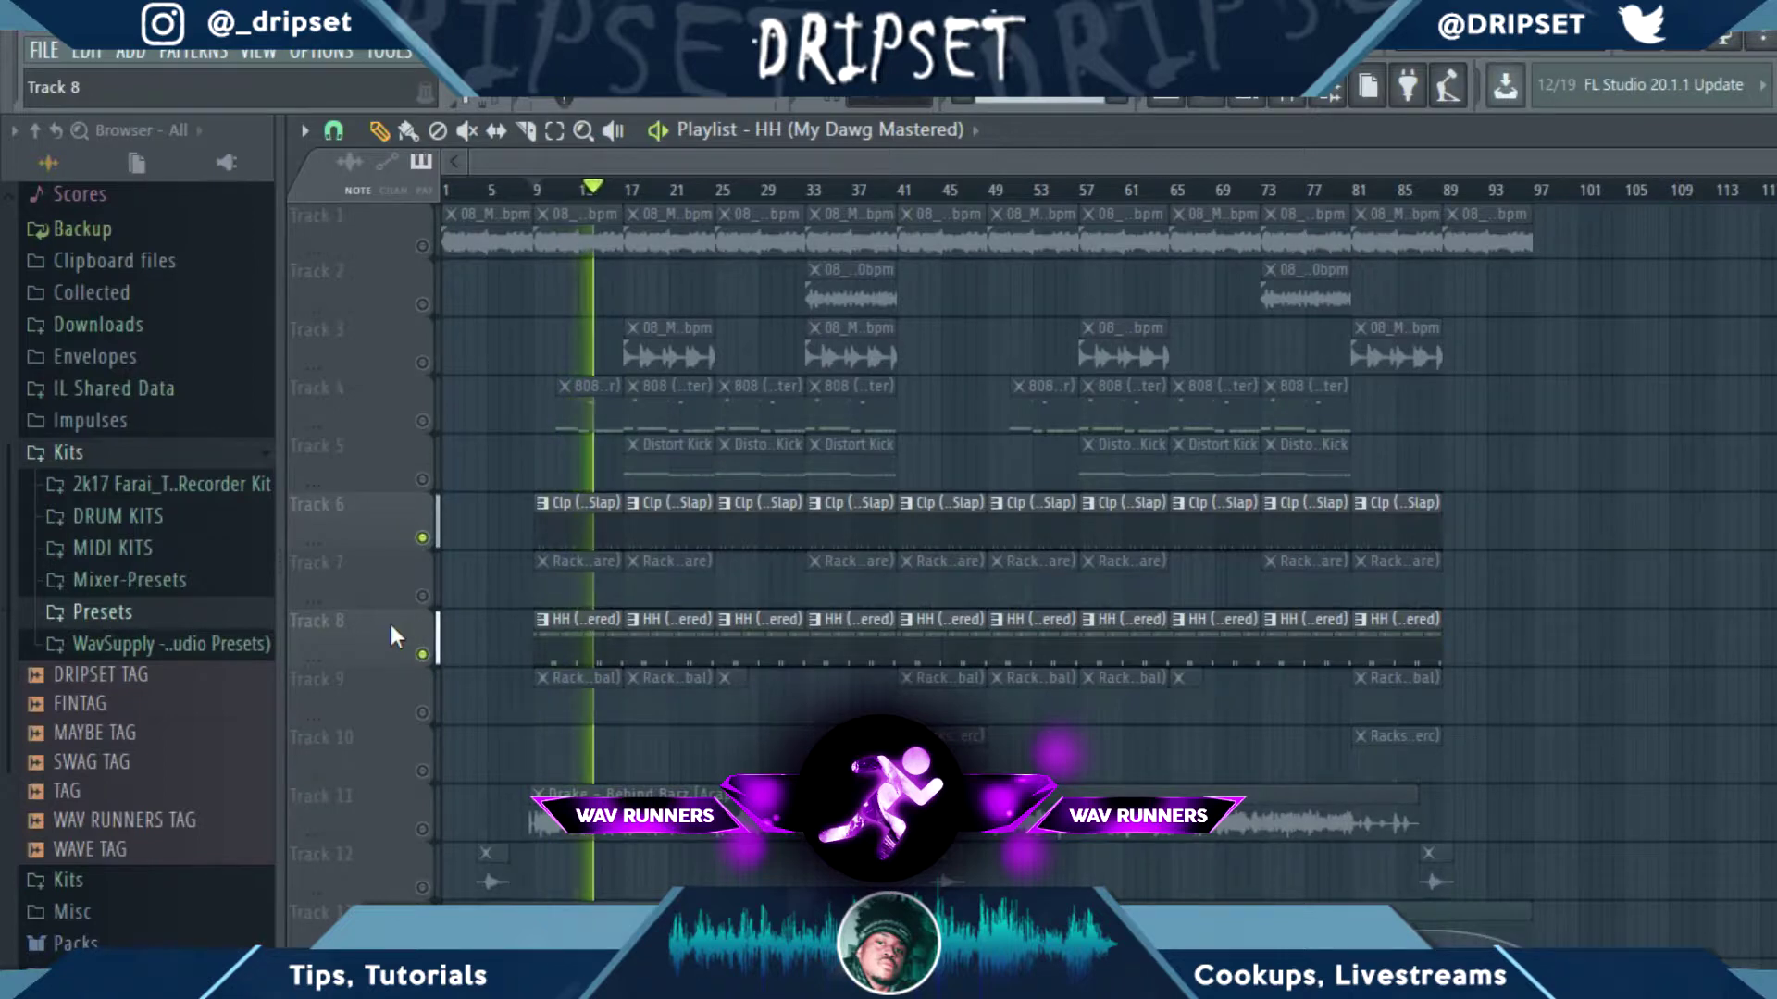
pyautogui.doubleClick(676, 504)
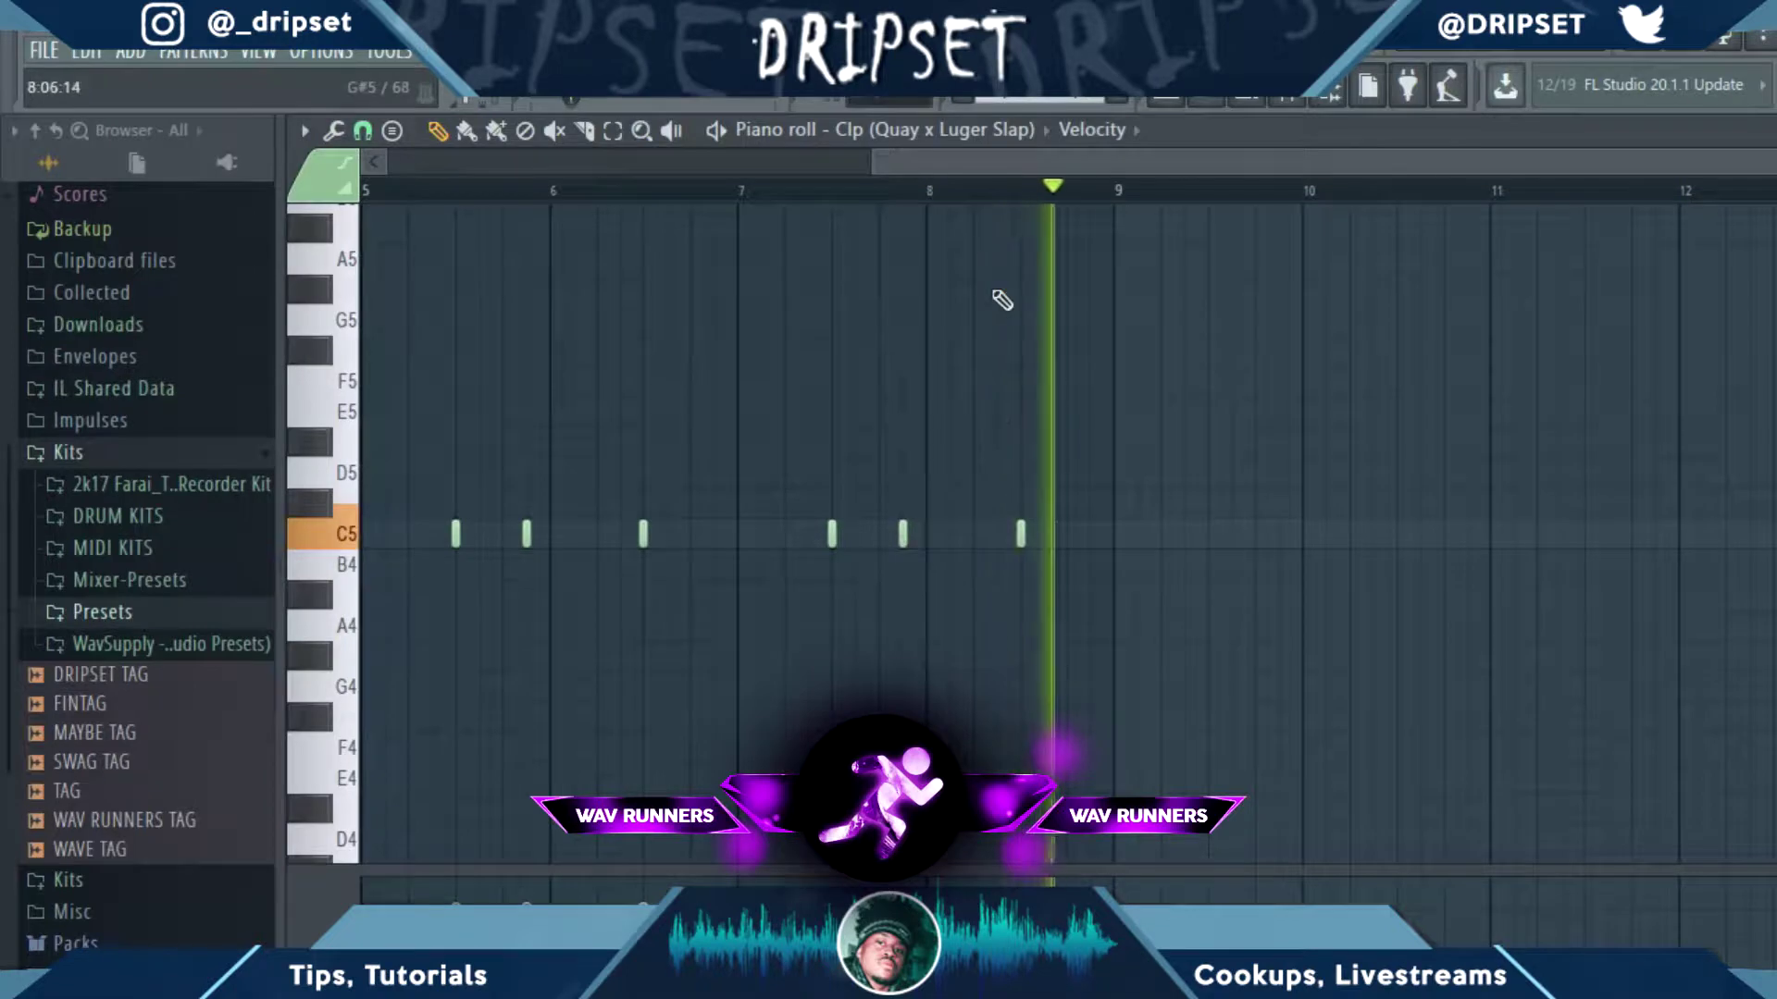
pyautogui.click(1240, 104)
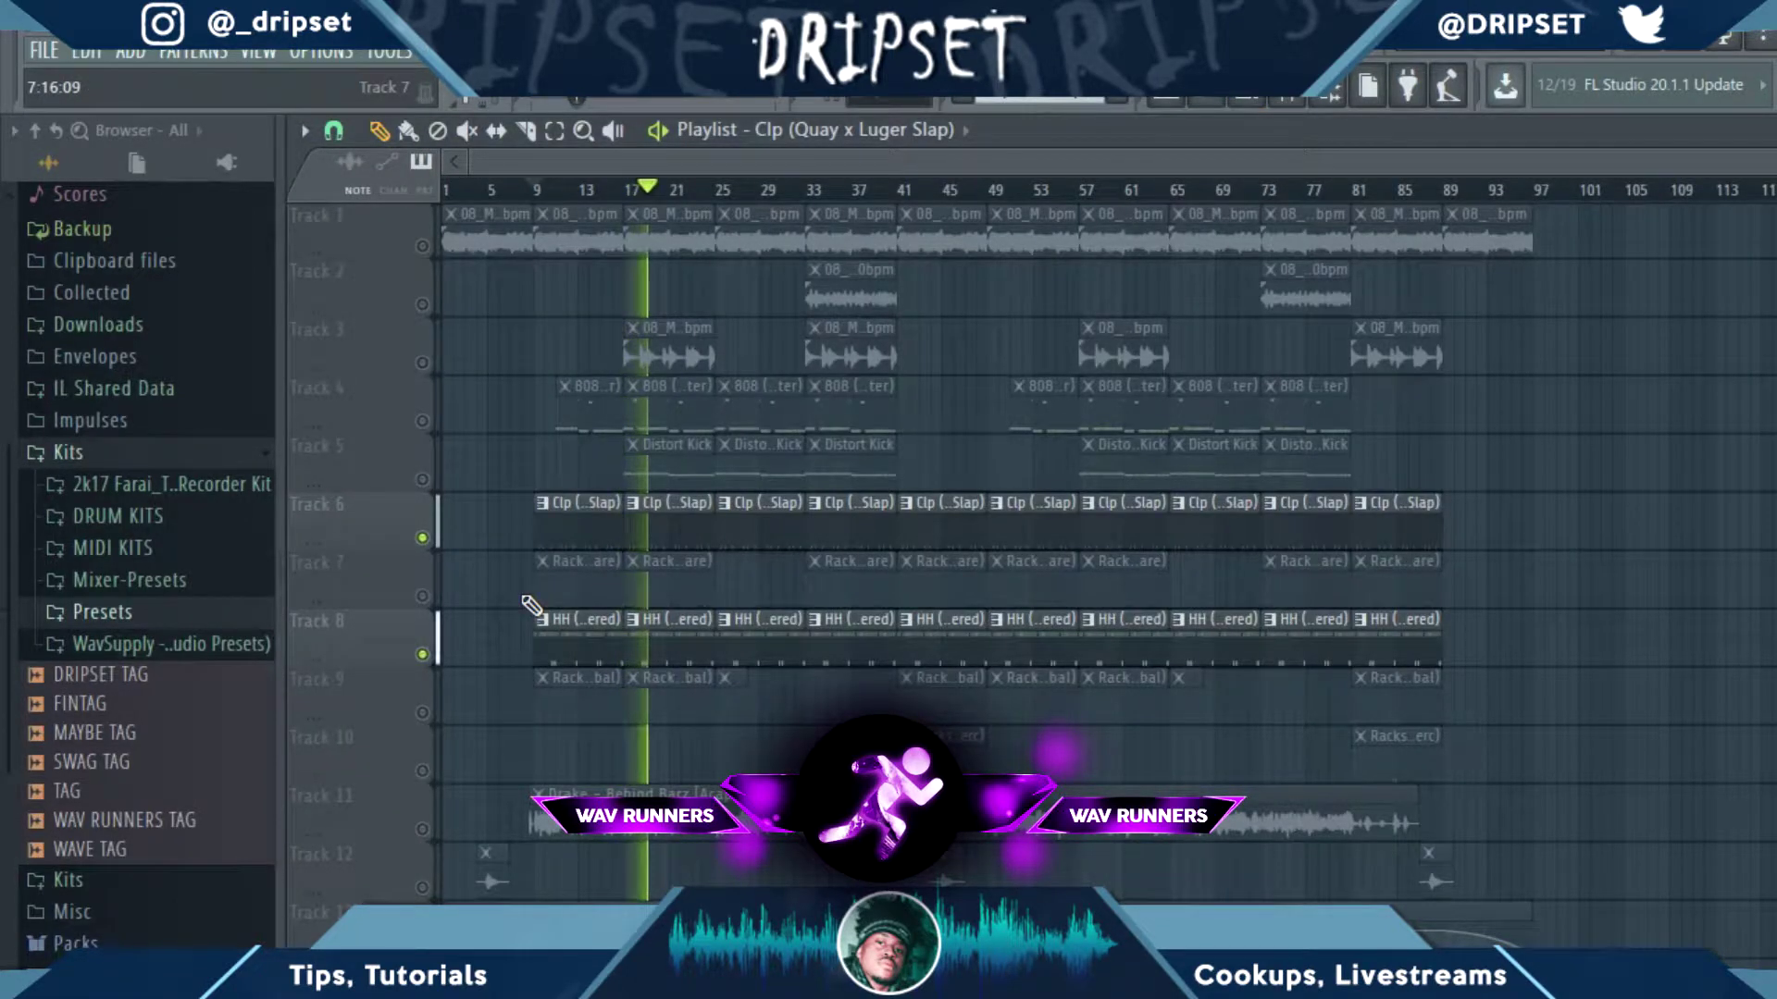
pyautogui.press('space')
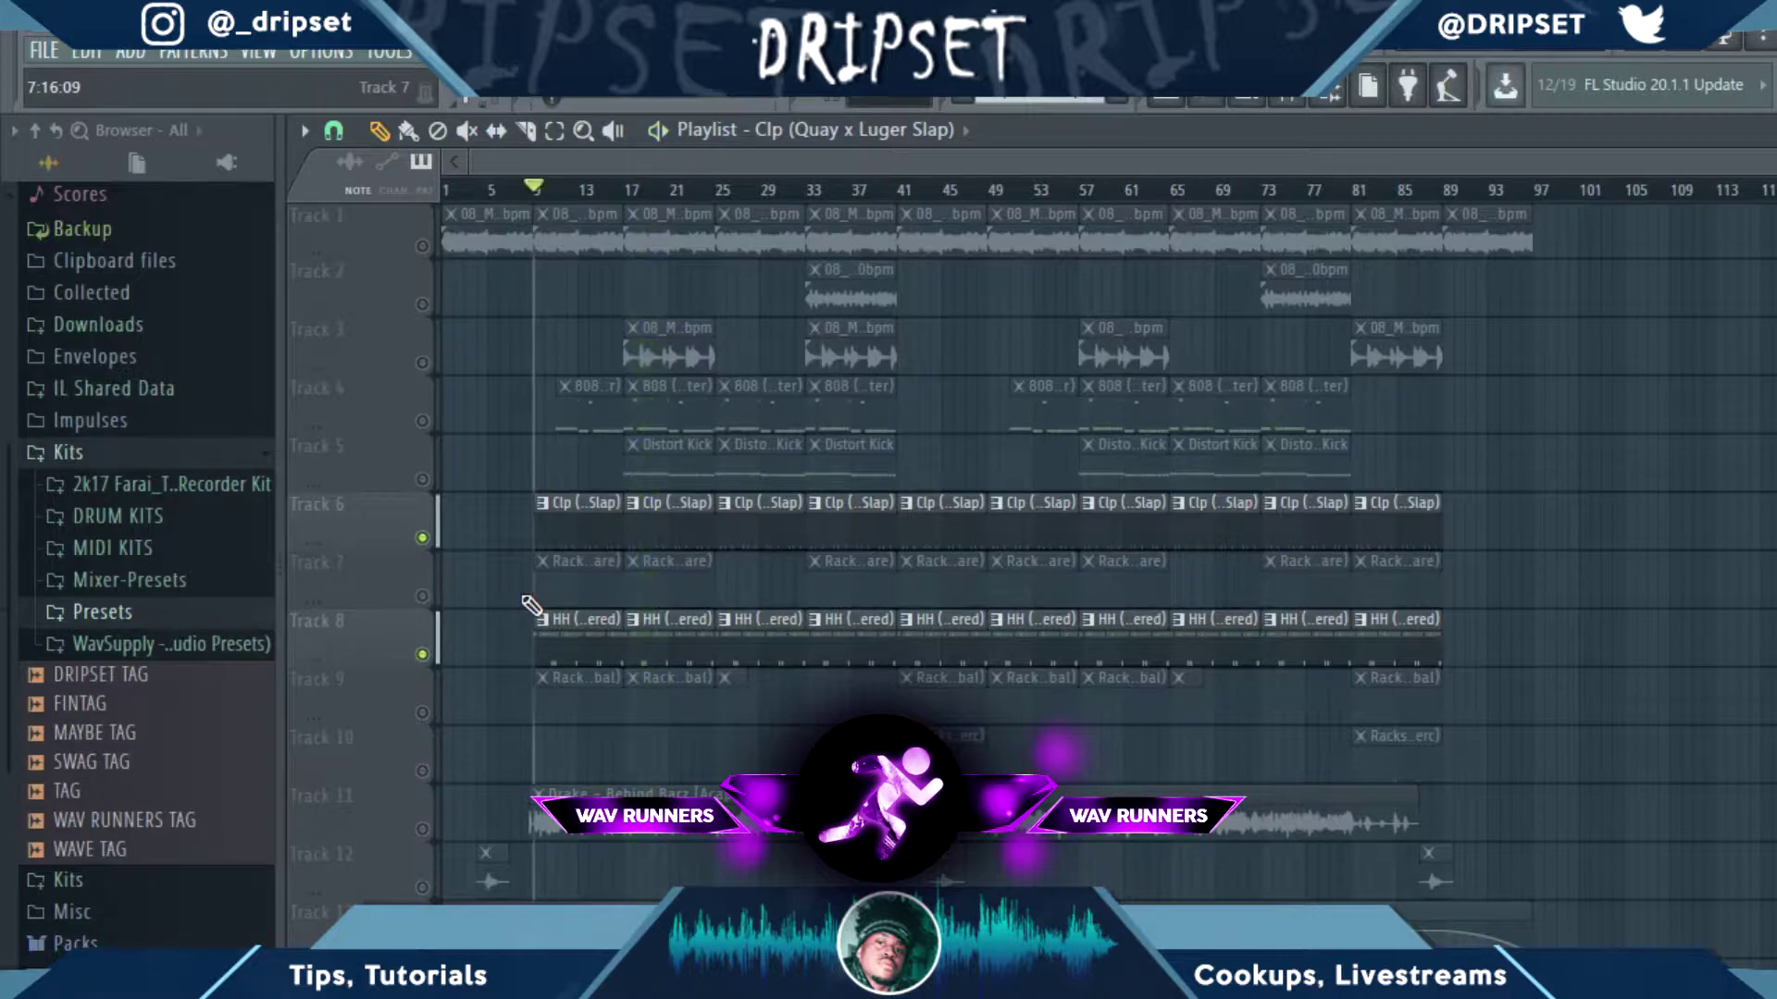
# Step: Unmute the snare on Track 7 and inspect its notes in the piano roll during playback, returning to the playlist
pyautogui.click(422, 596)
pyautogui.press('space')
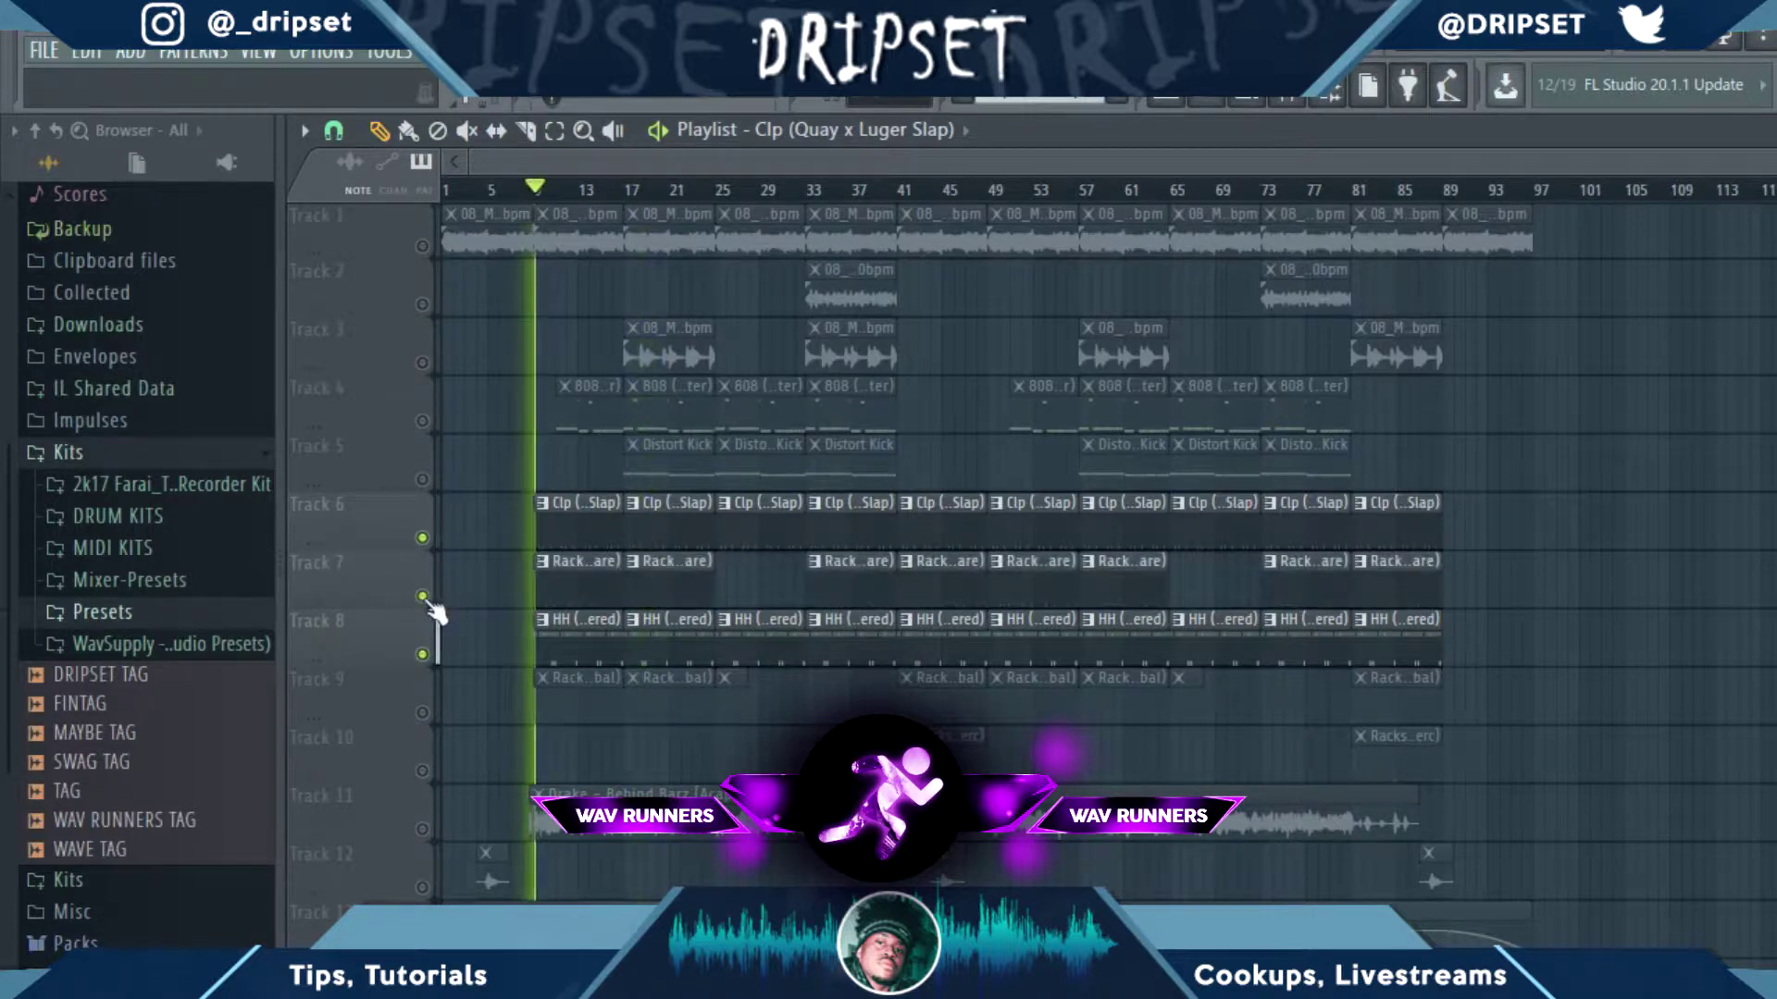
pyautogui.doubleClick(610, 585)
pyautogui.moveTo(1162, 163); pyautogui.dragTo(301, 544)
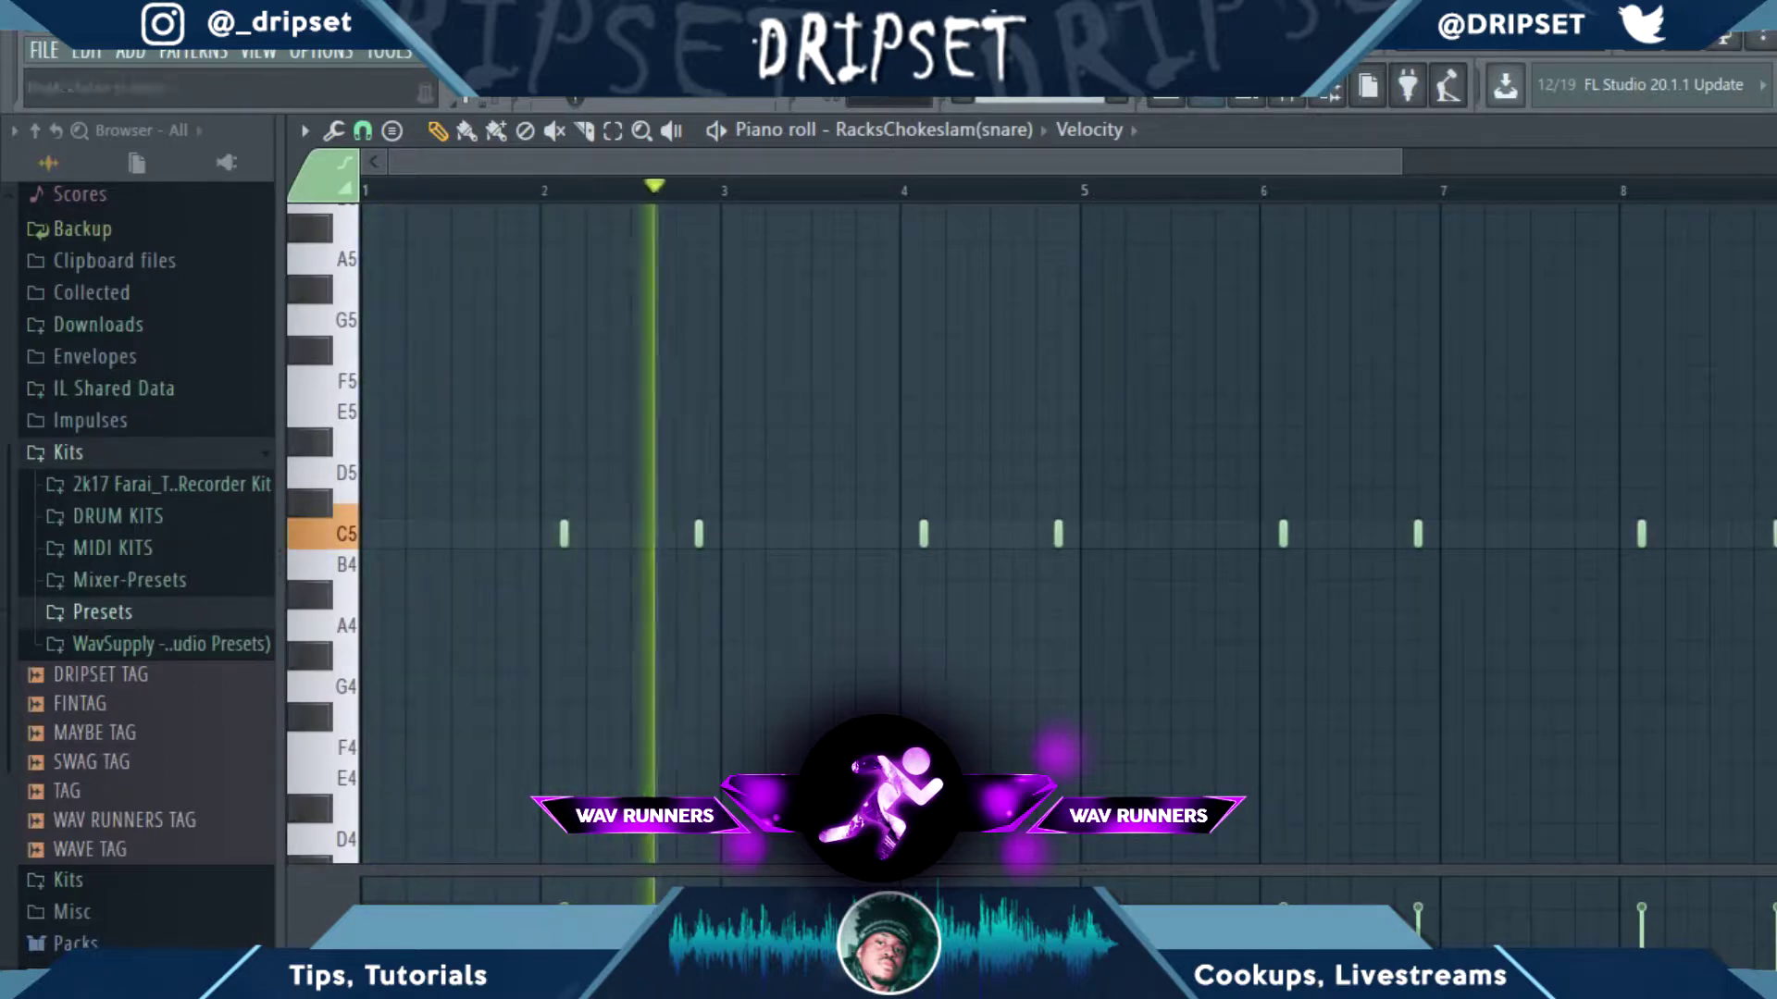
pyautogui.press('F5')
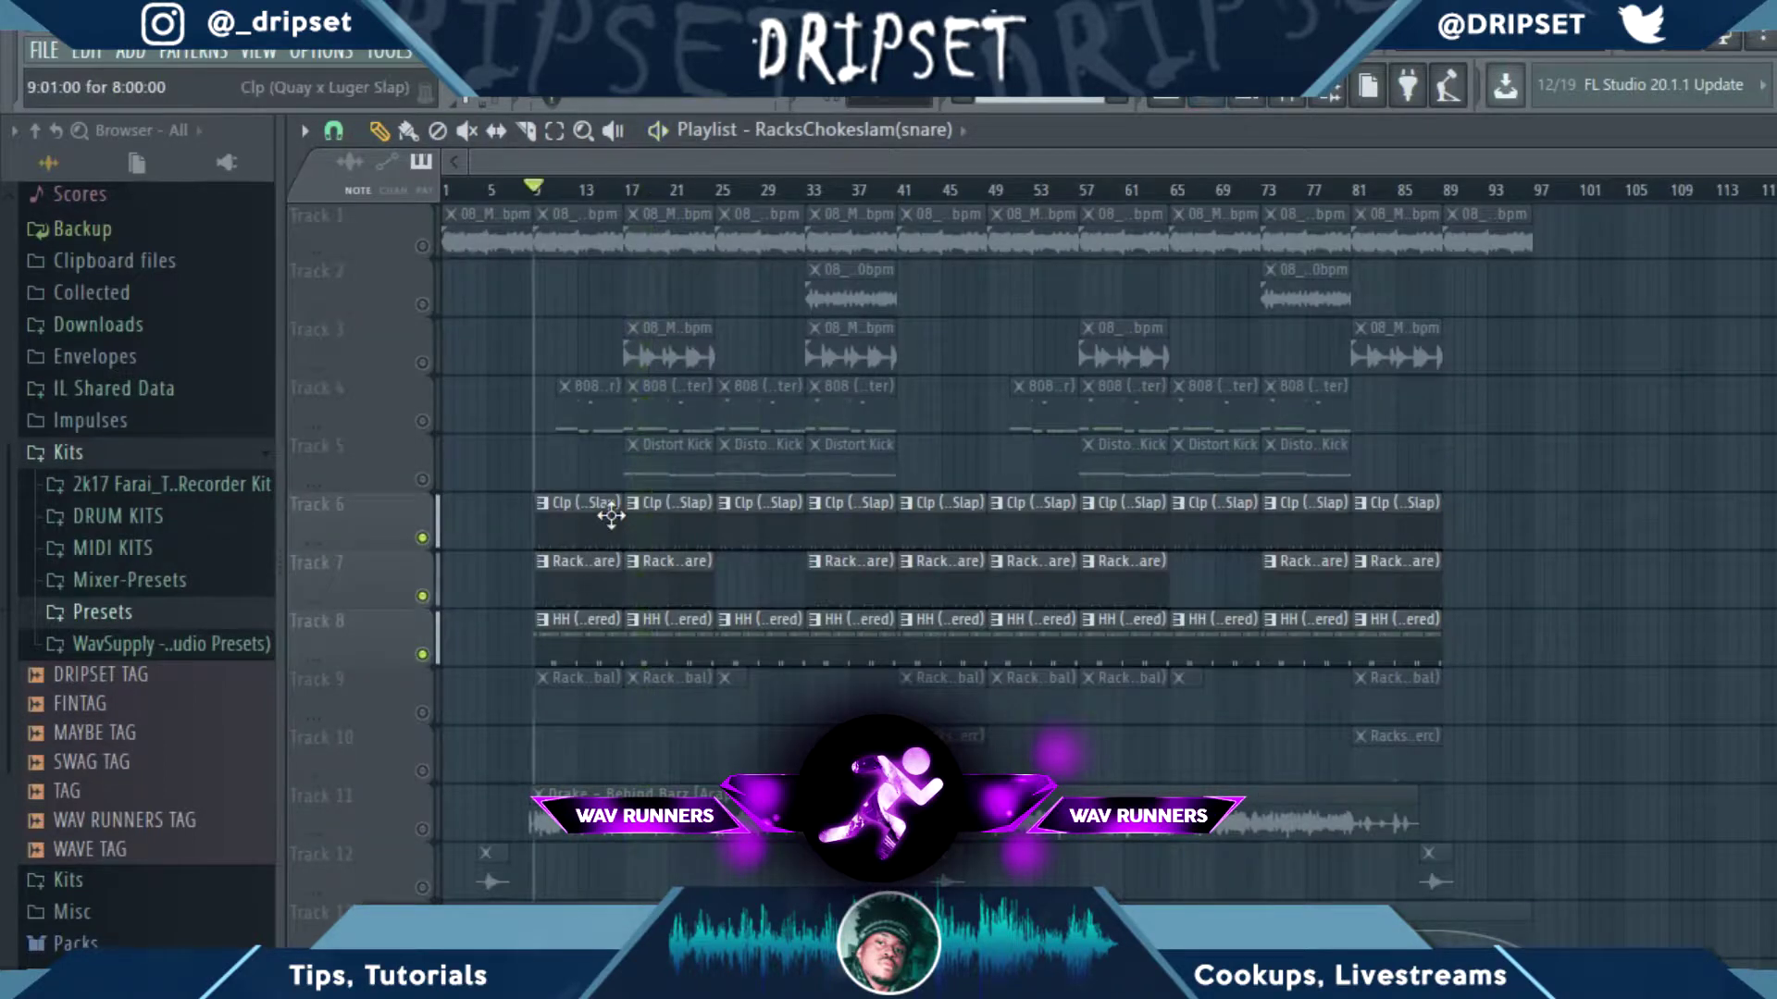
# Step: Solo the 808 on Track 4, play from bar 17 and inspect its notes in the piano roll, returning to the playlist
pyautogui.click(422, 422)
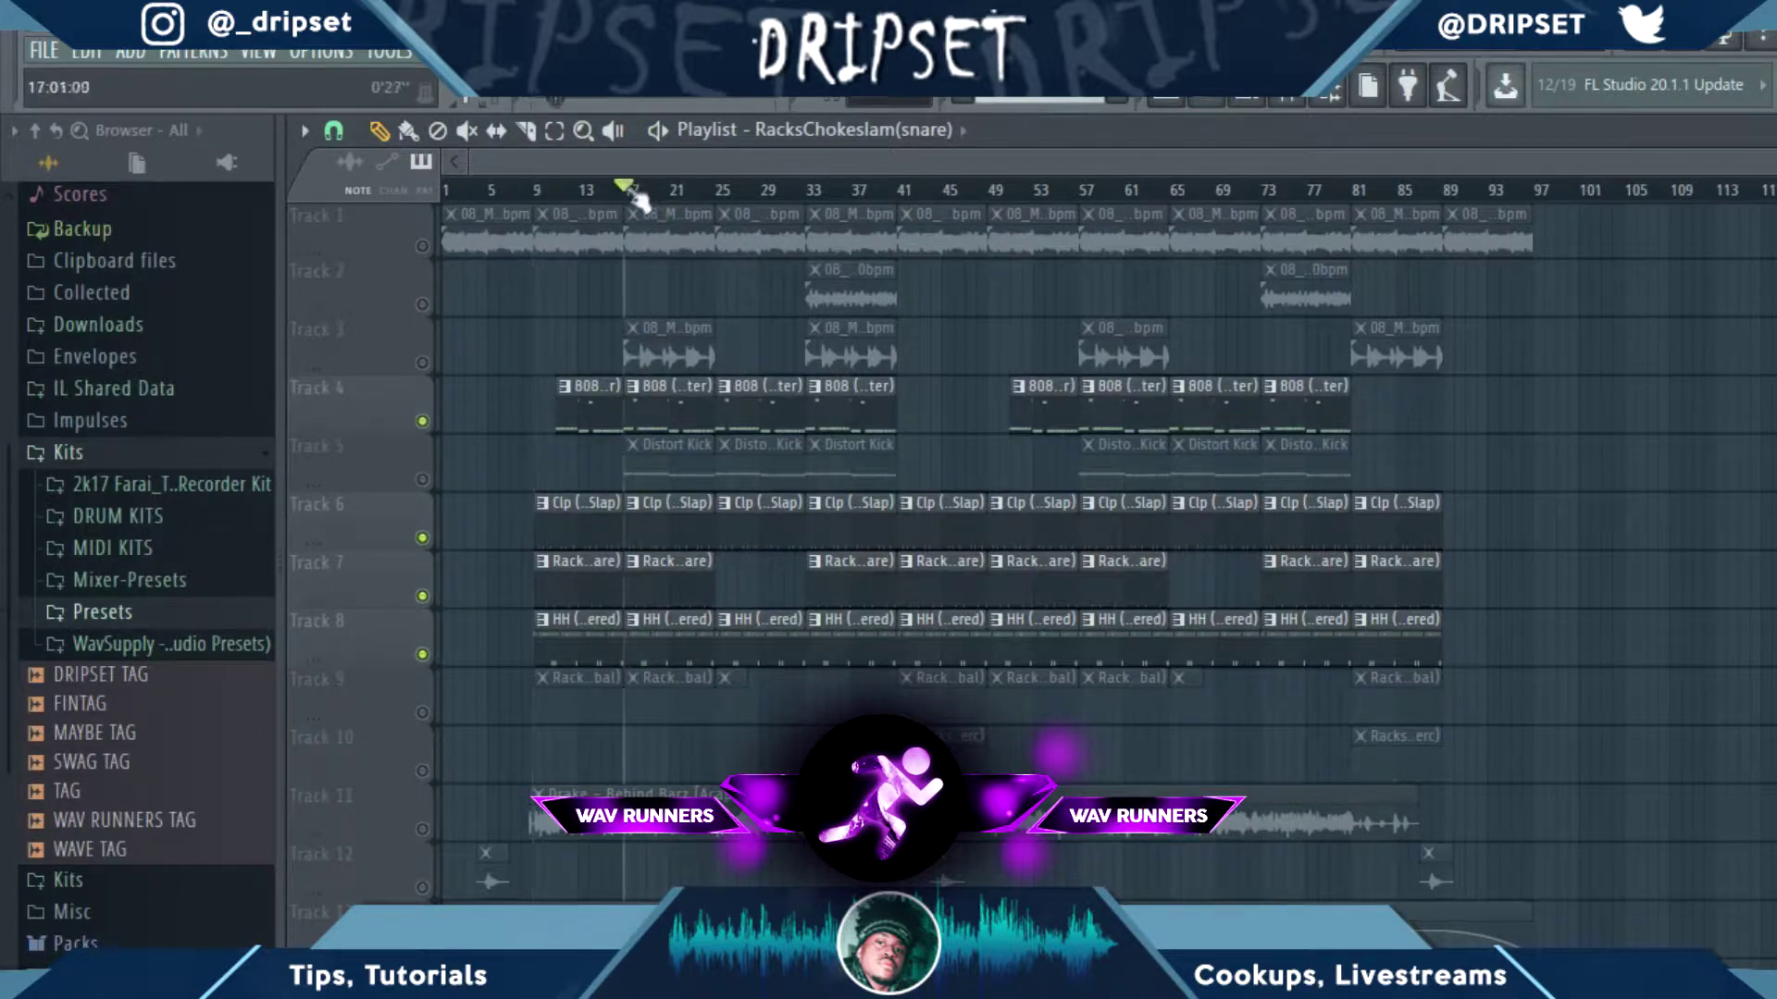
pyautogui.rightClick(422, 422)
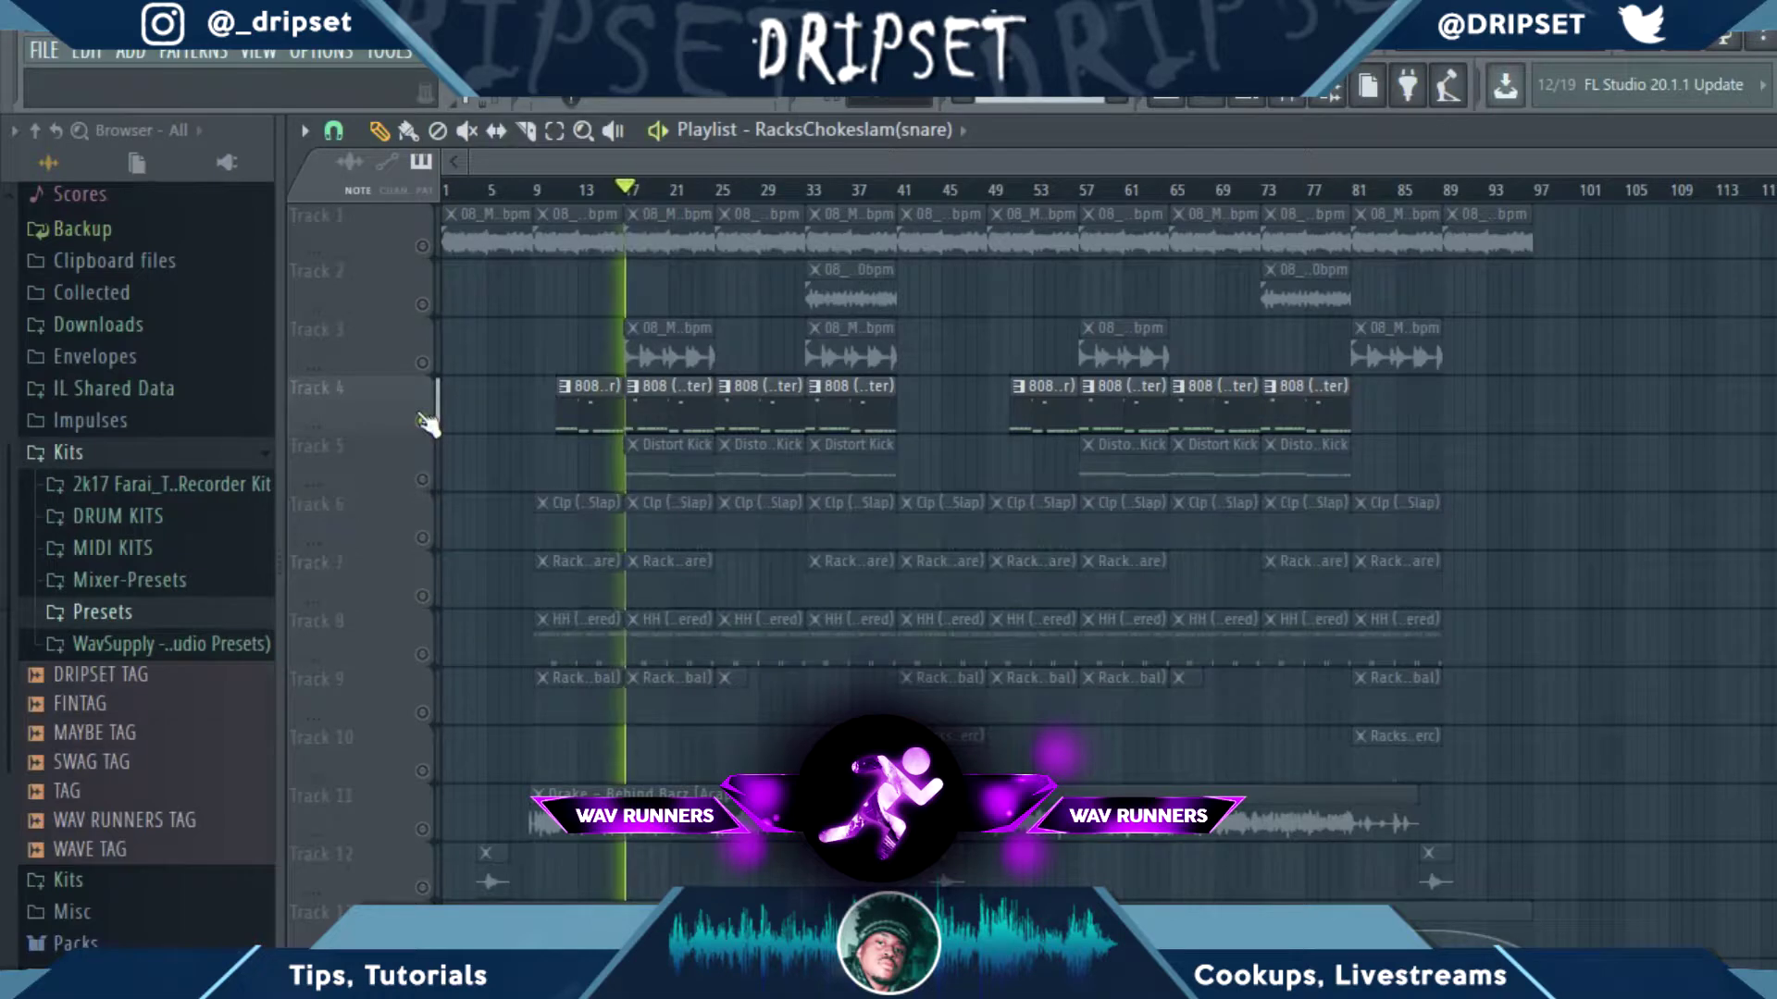
pyautogui.doubleClick(635, 417)
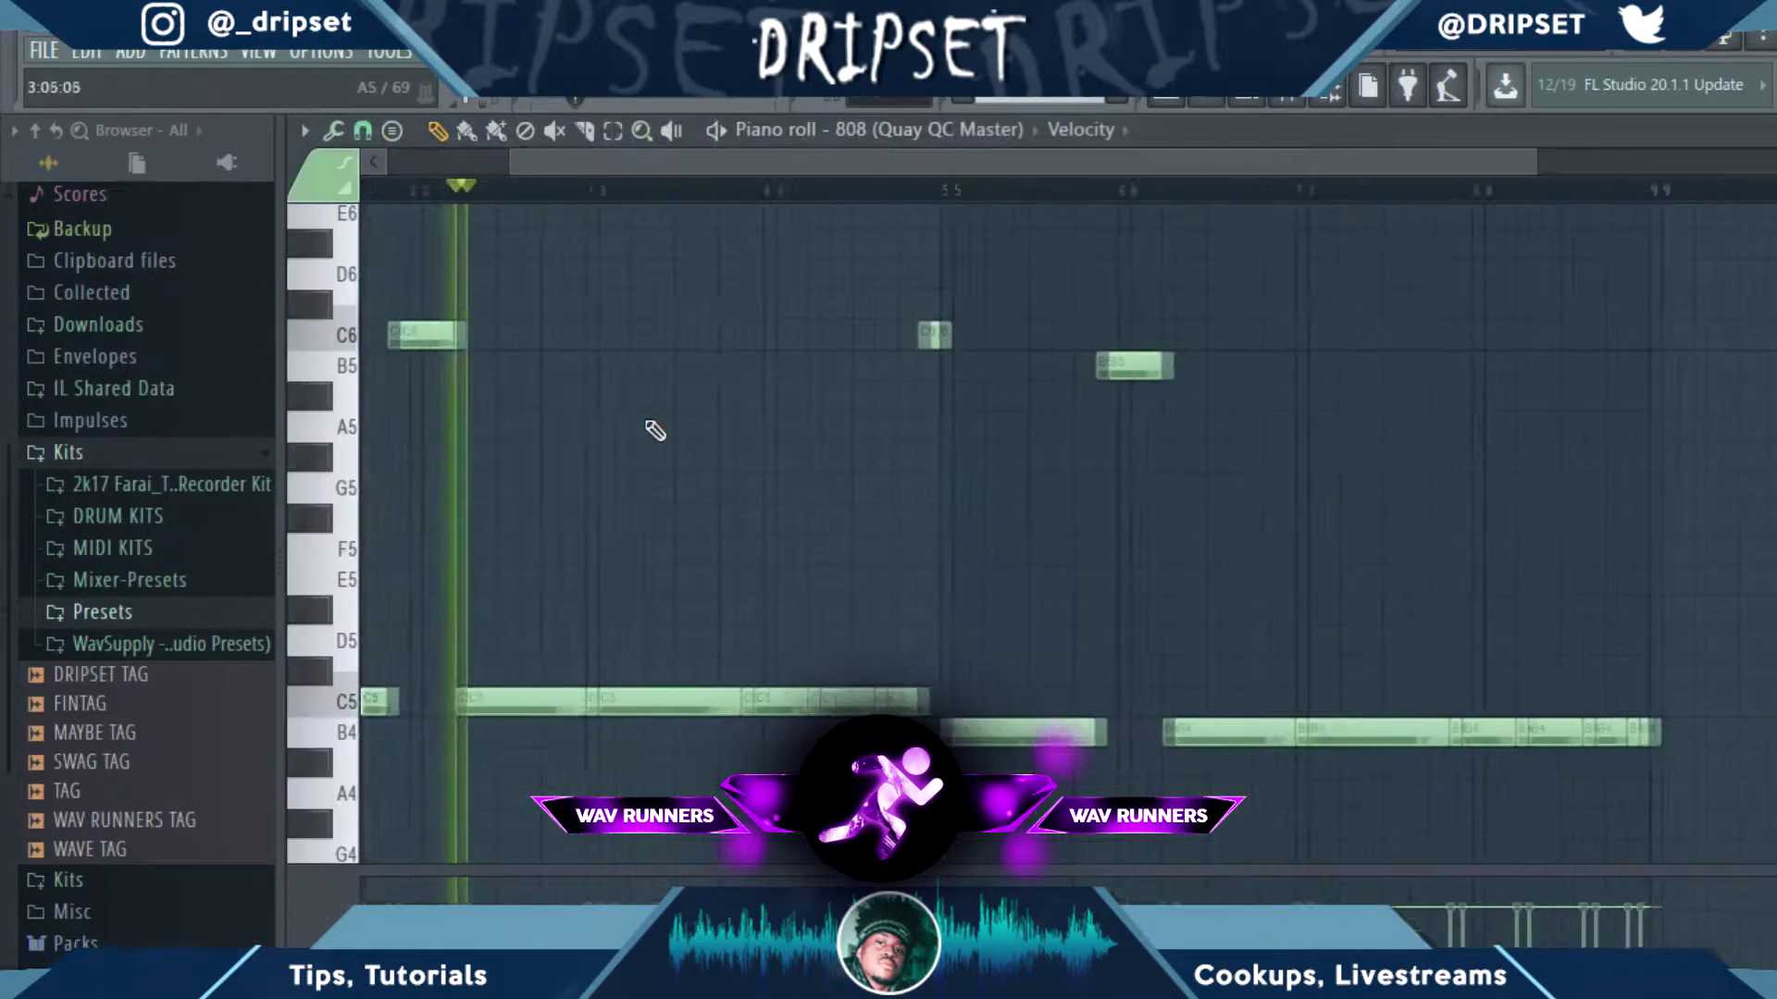
pyautogui.moveTo(671, 176); pyautogui.dragTo(588, 177)
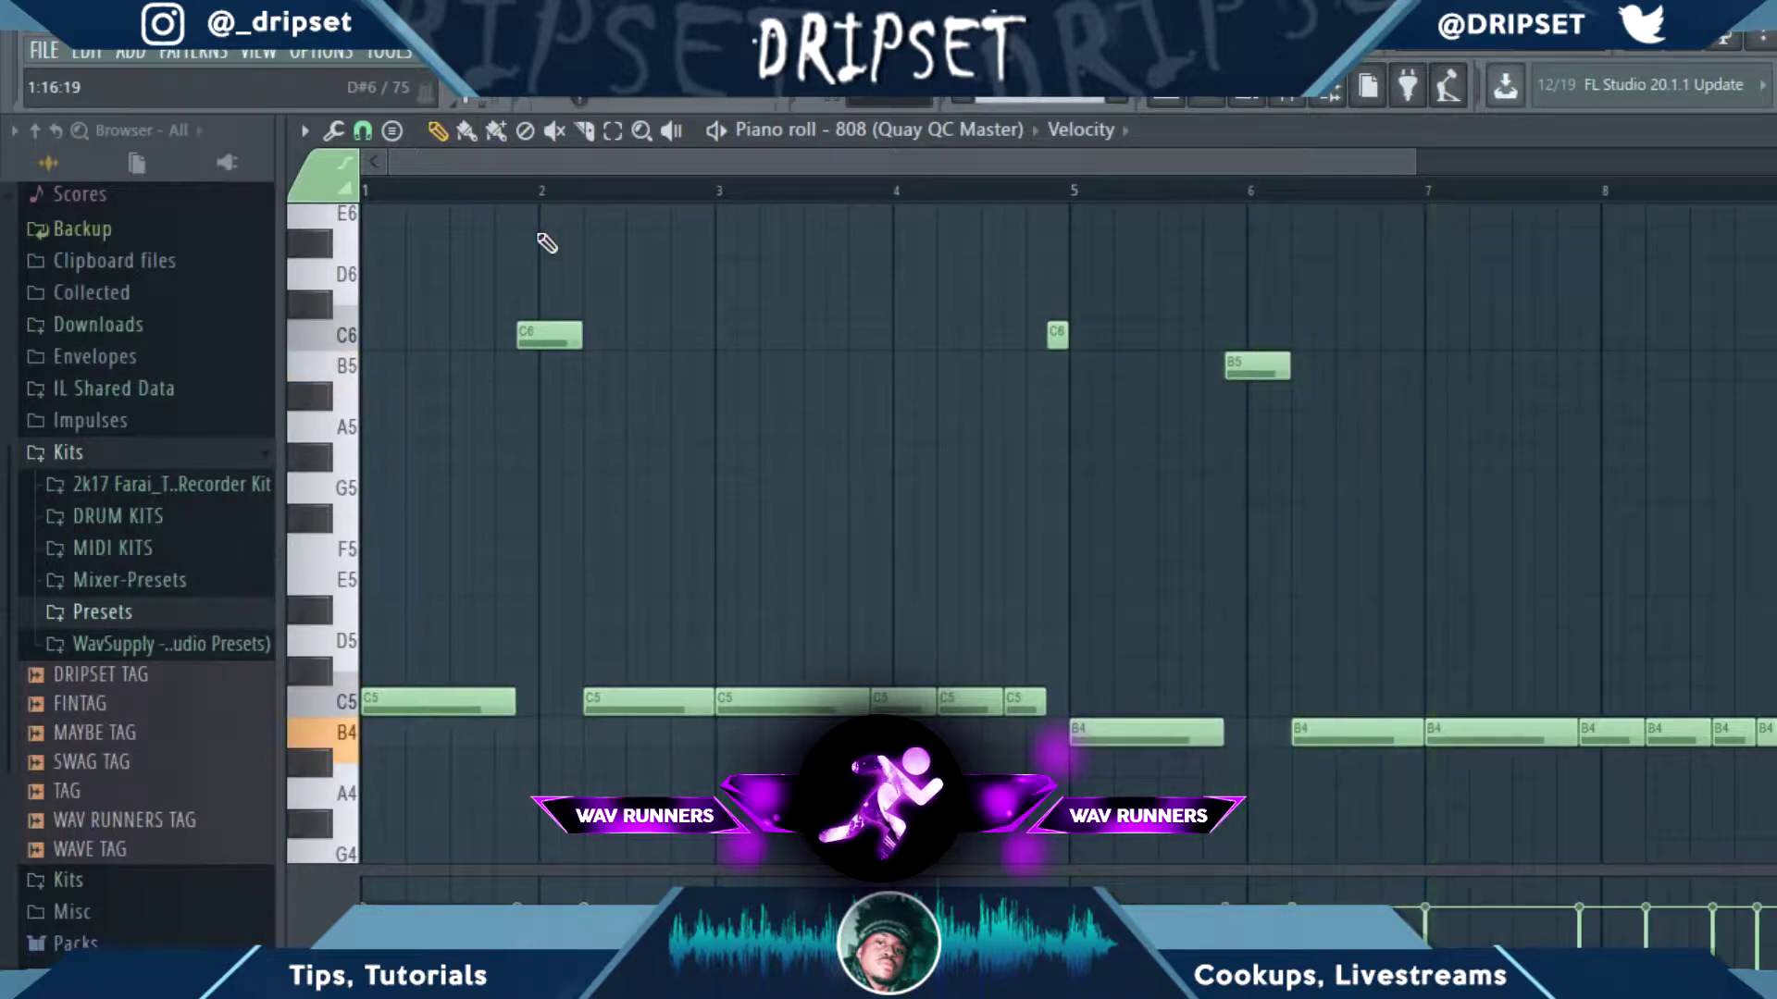
pyautogui.press('F5')
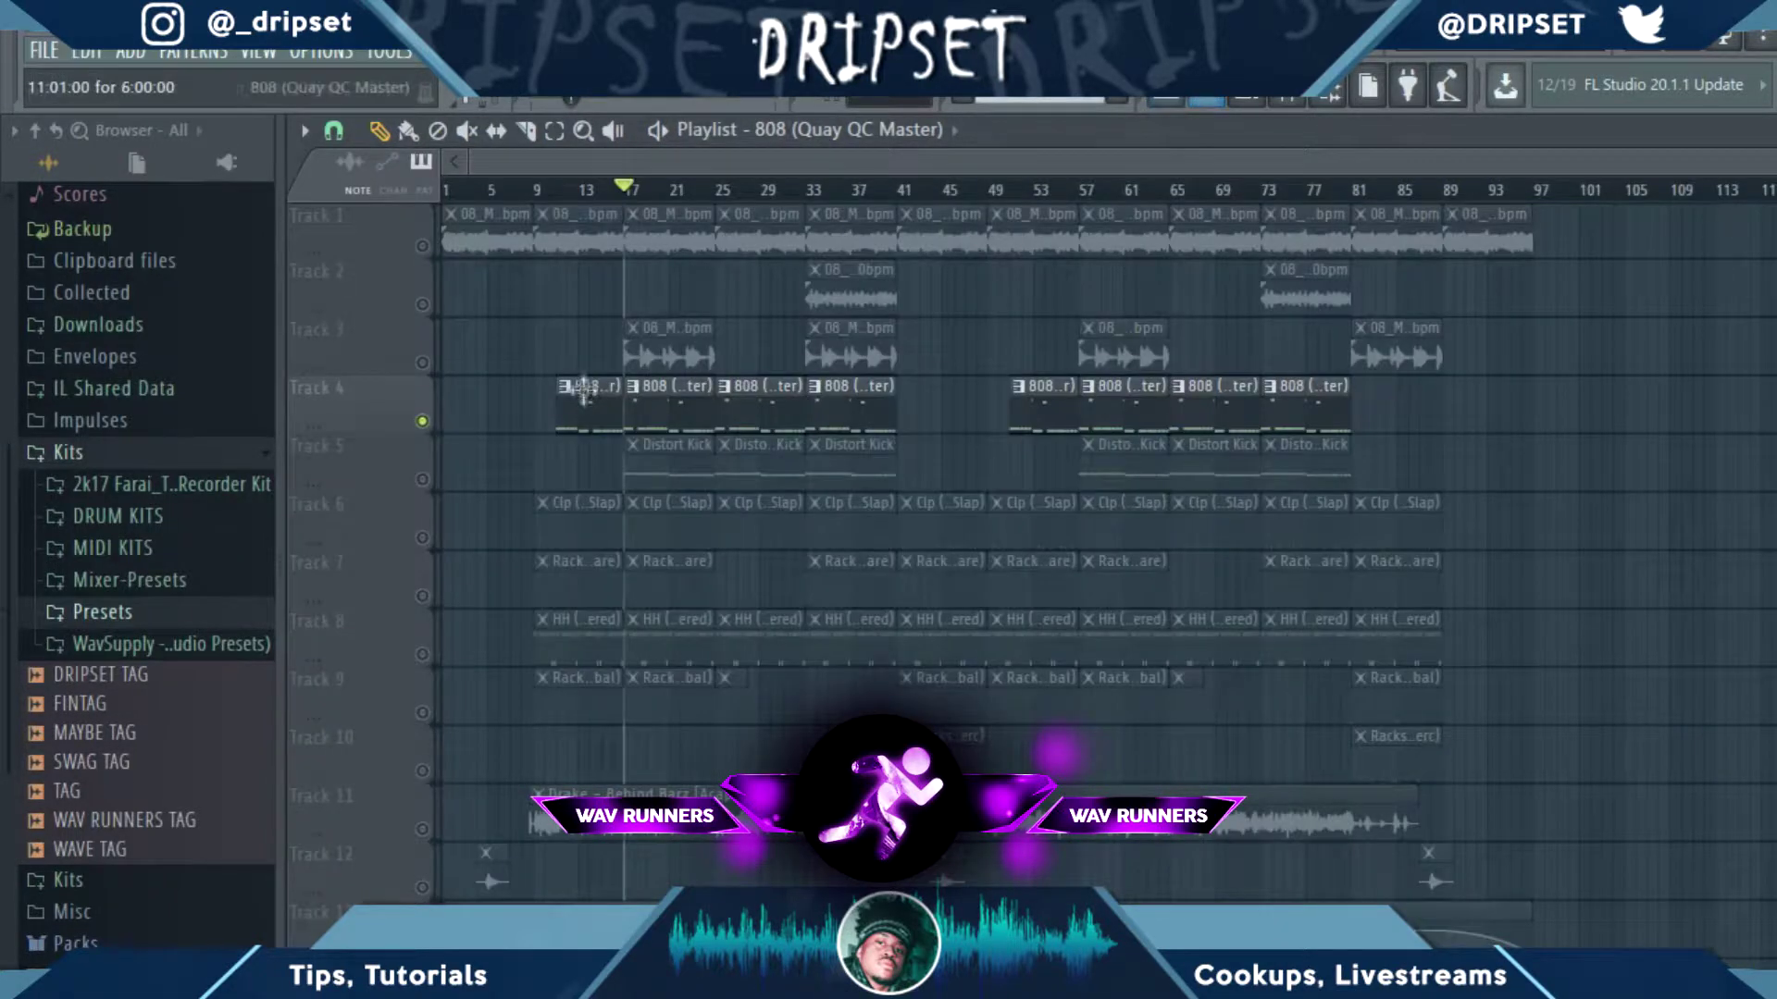
# Step: Unmute the clap, snare and hi-hat on Tracks 6, 7 and 8 and play them together with the 808 from bar 17
pyautogui.click(422, 538)
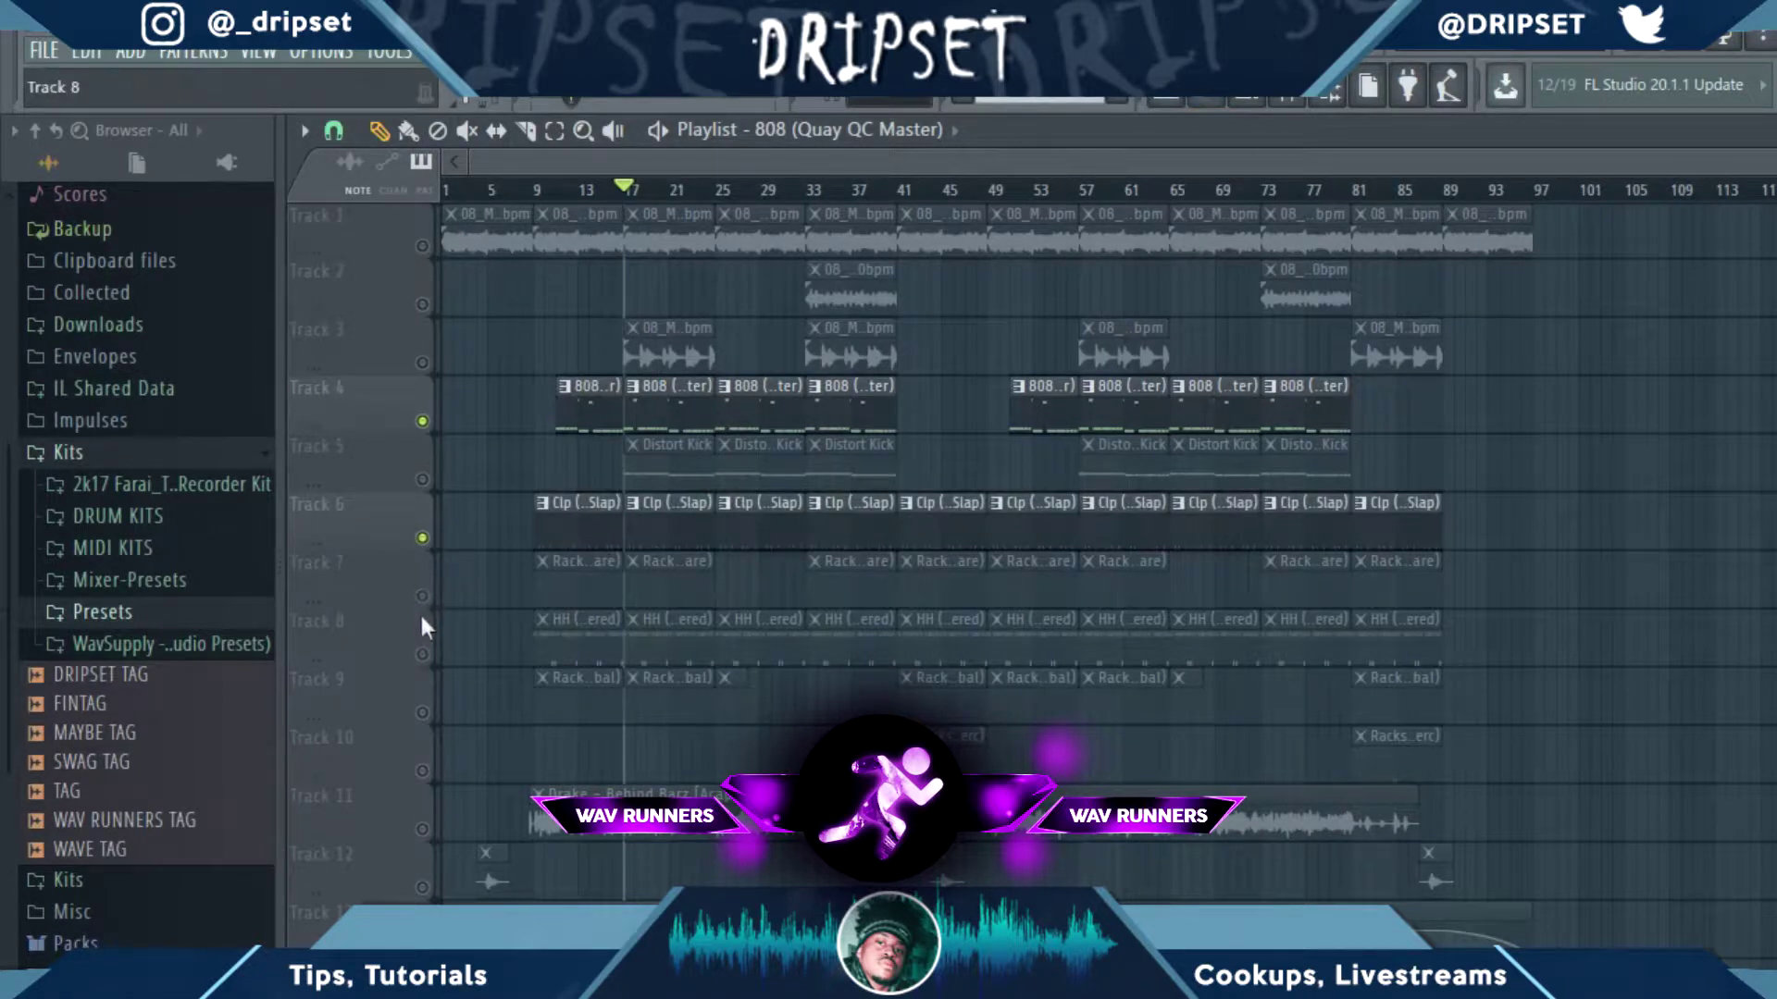
pyautogui.click(422, 596)
pyautogui.click(422, 654)
pyautogui.press('space')
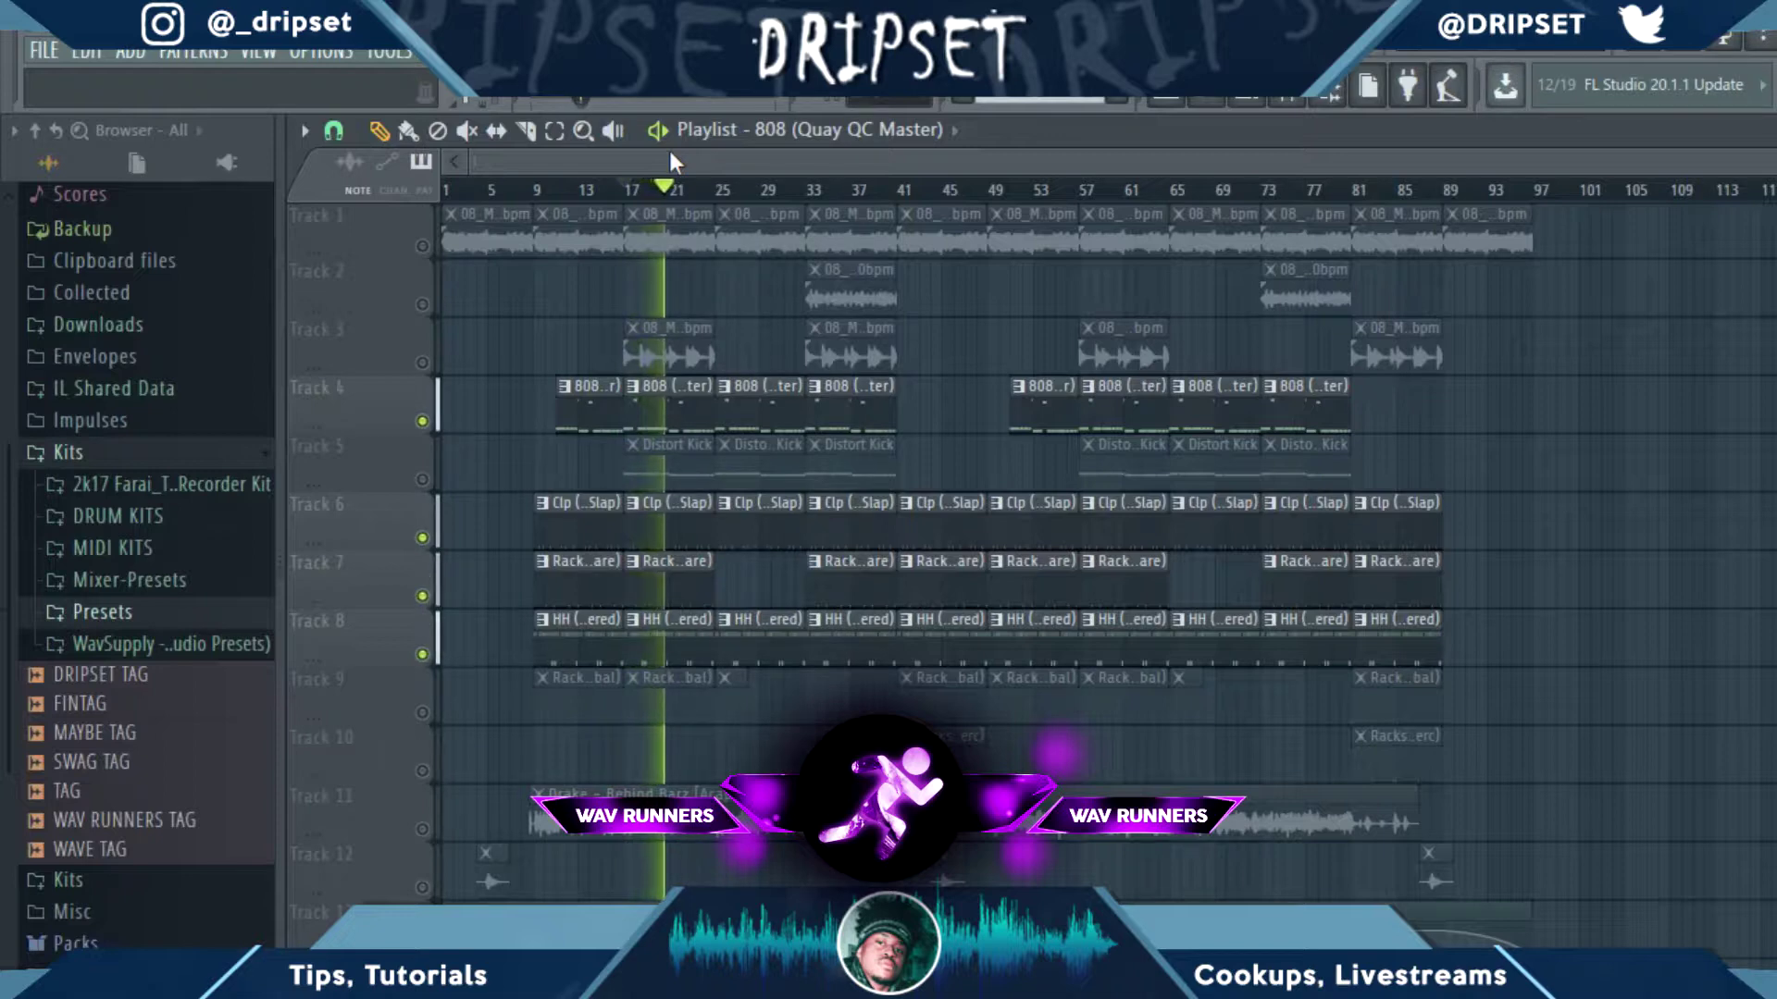
pyautogui.press('space')
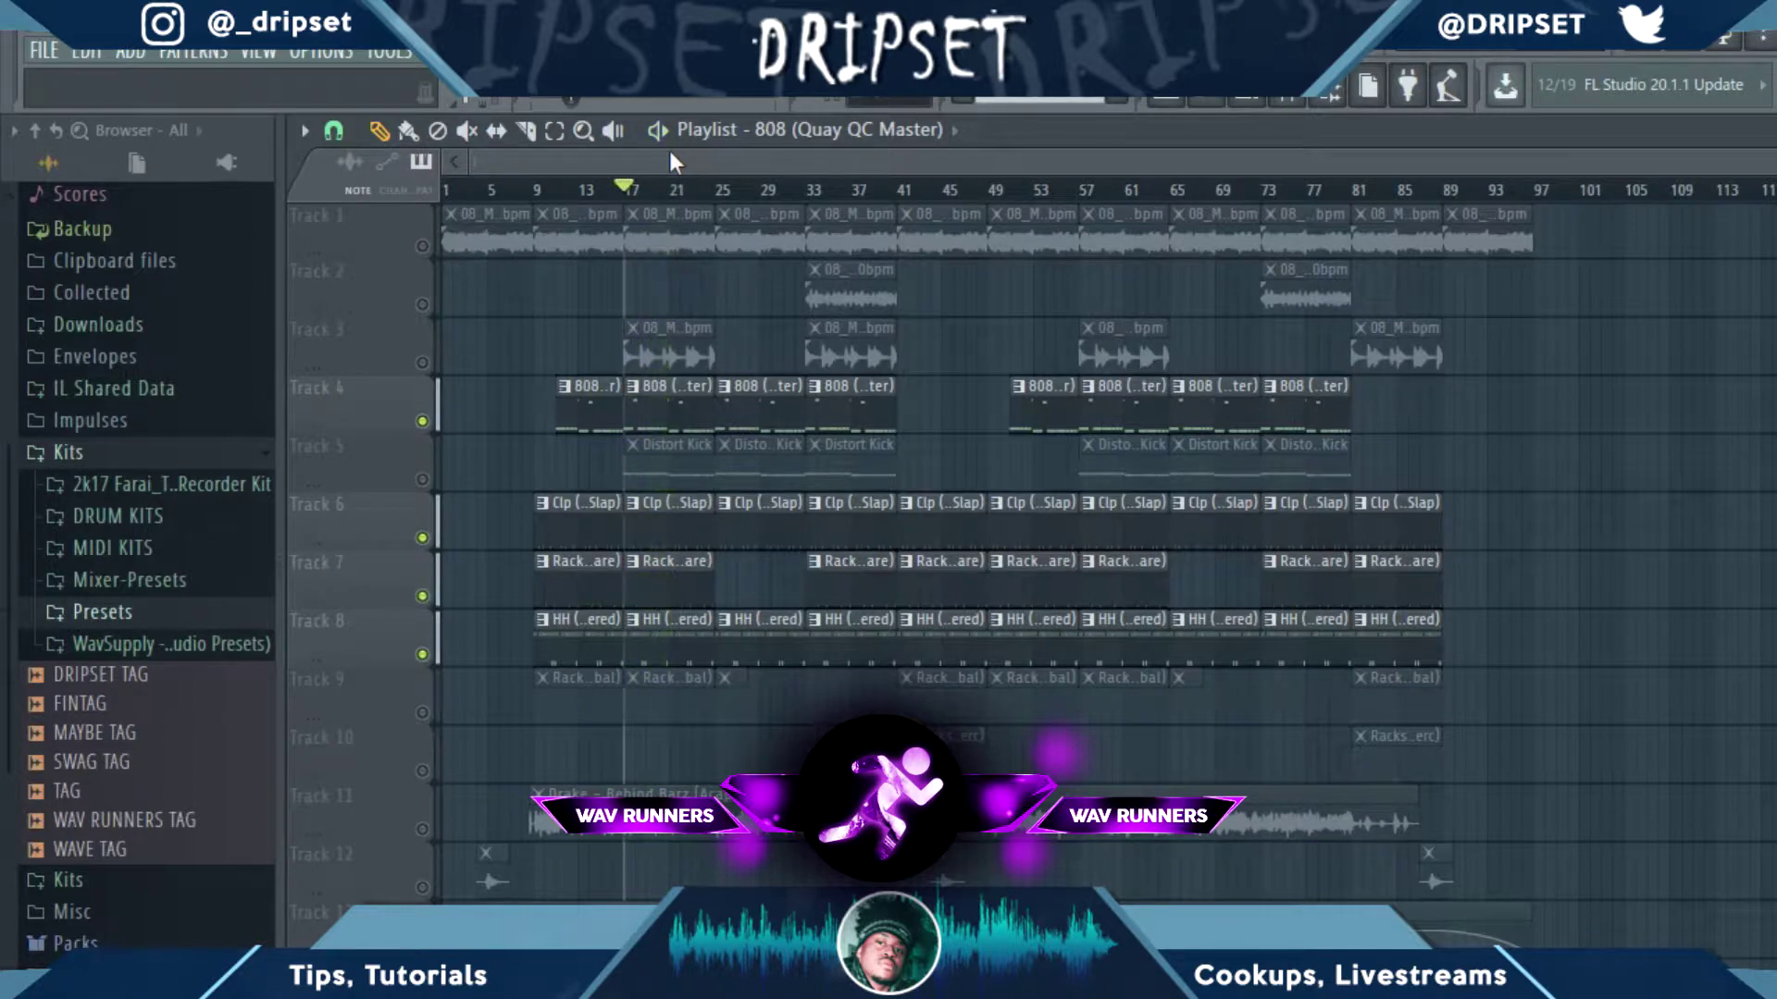
# Step: Add the Distort Kick on Track 5 and the pattern on Track 9 to the drum mix, auditioning the layered drums
pyautogui.click(425, 479)
pyautogui.press('space')
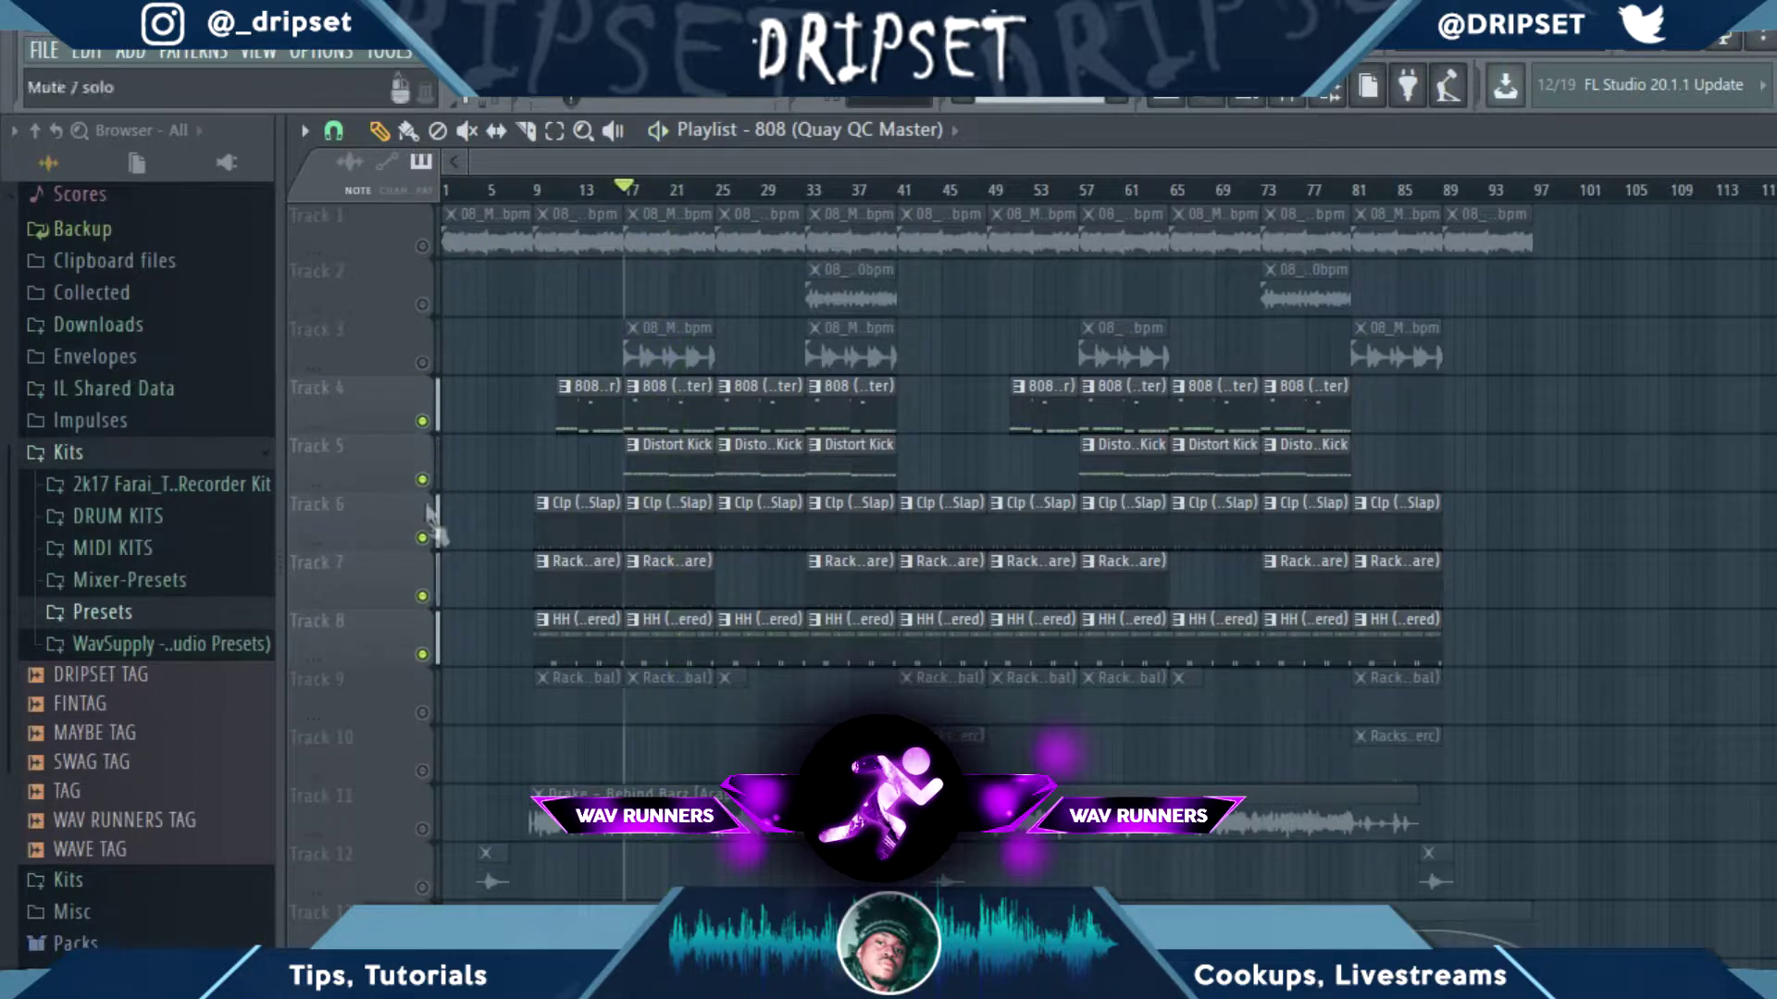
pyautogui.click(423, 713)
pyautogui.press('space')
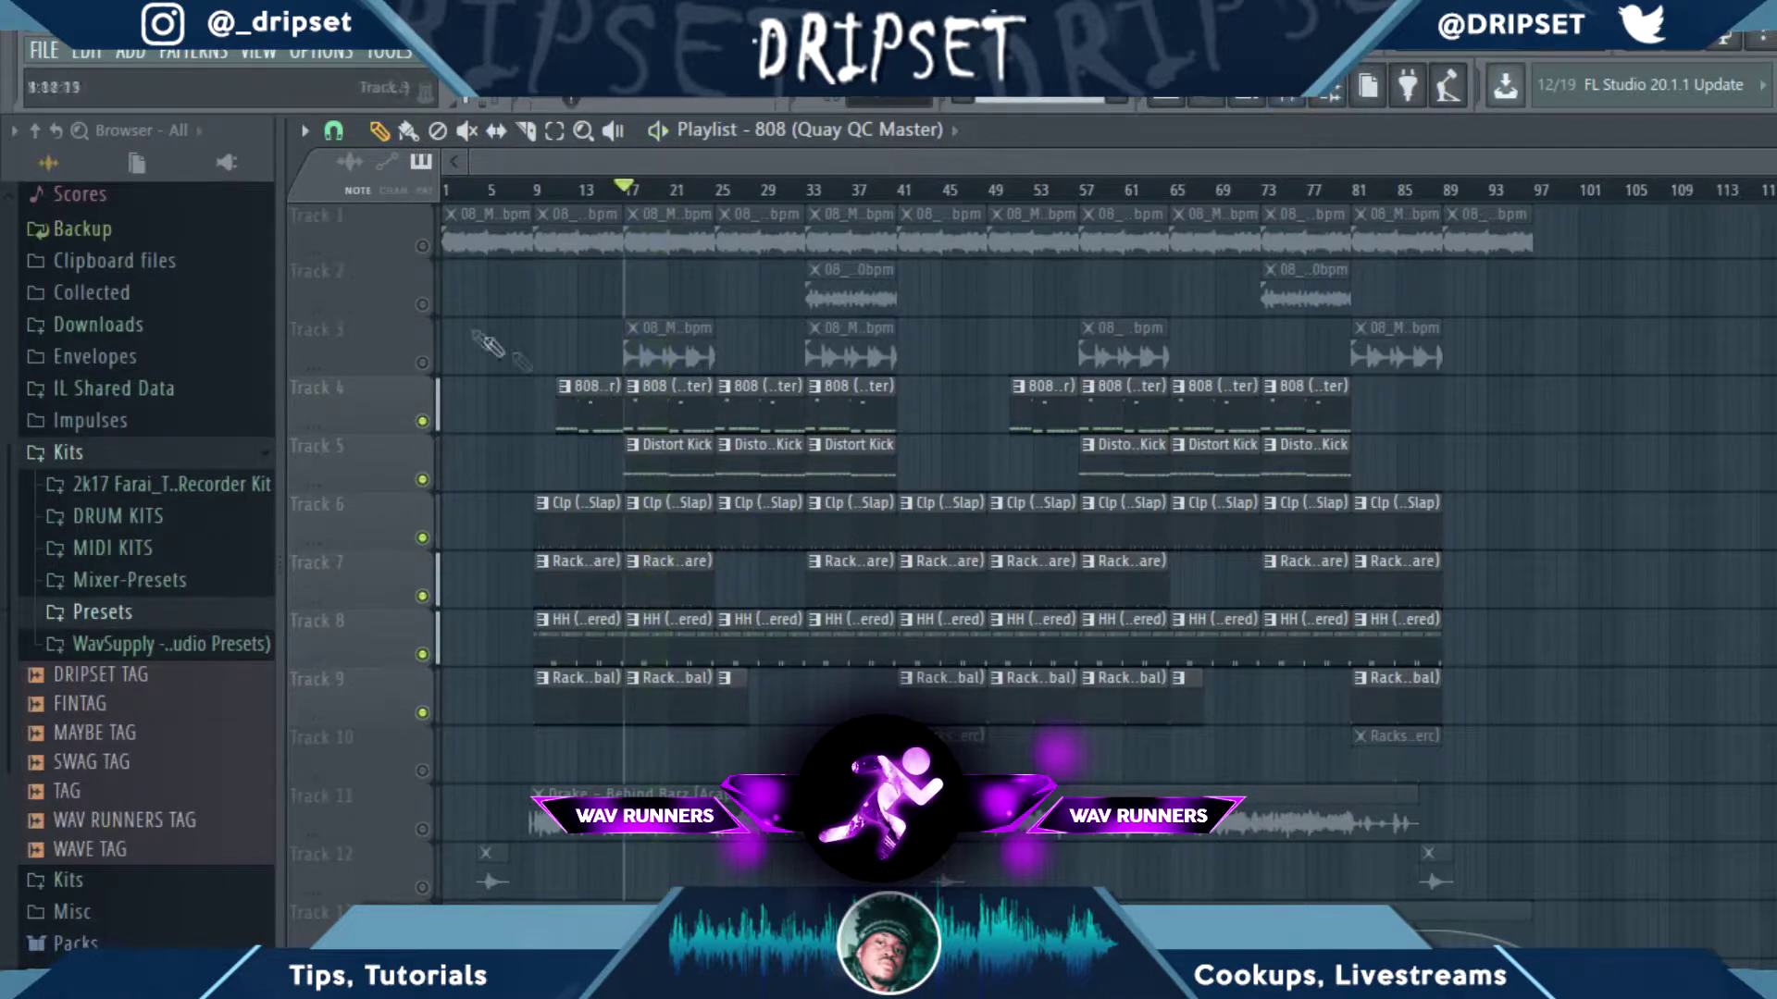
# Step: Unmute the melody loop on Track 1 and play it with the drums while keeping Track 3 muted
pyautogui.click(422, 247)
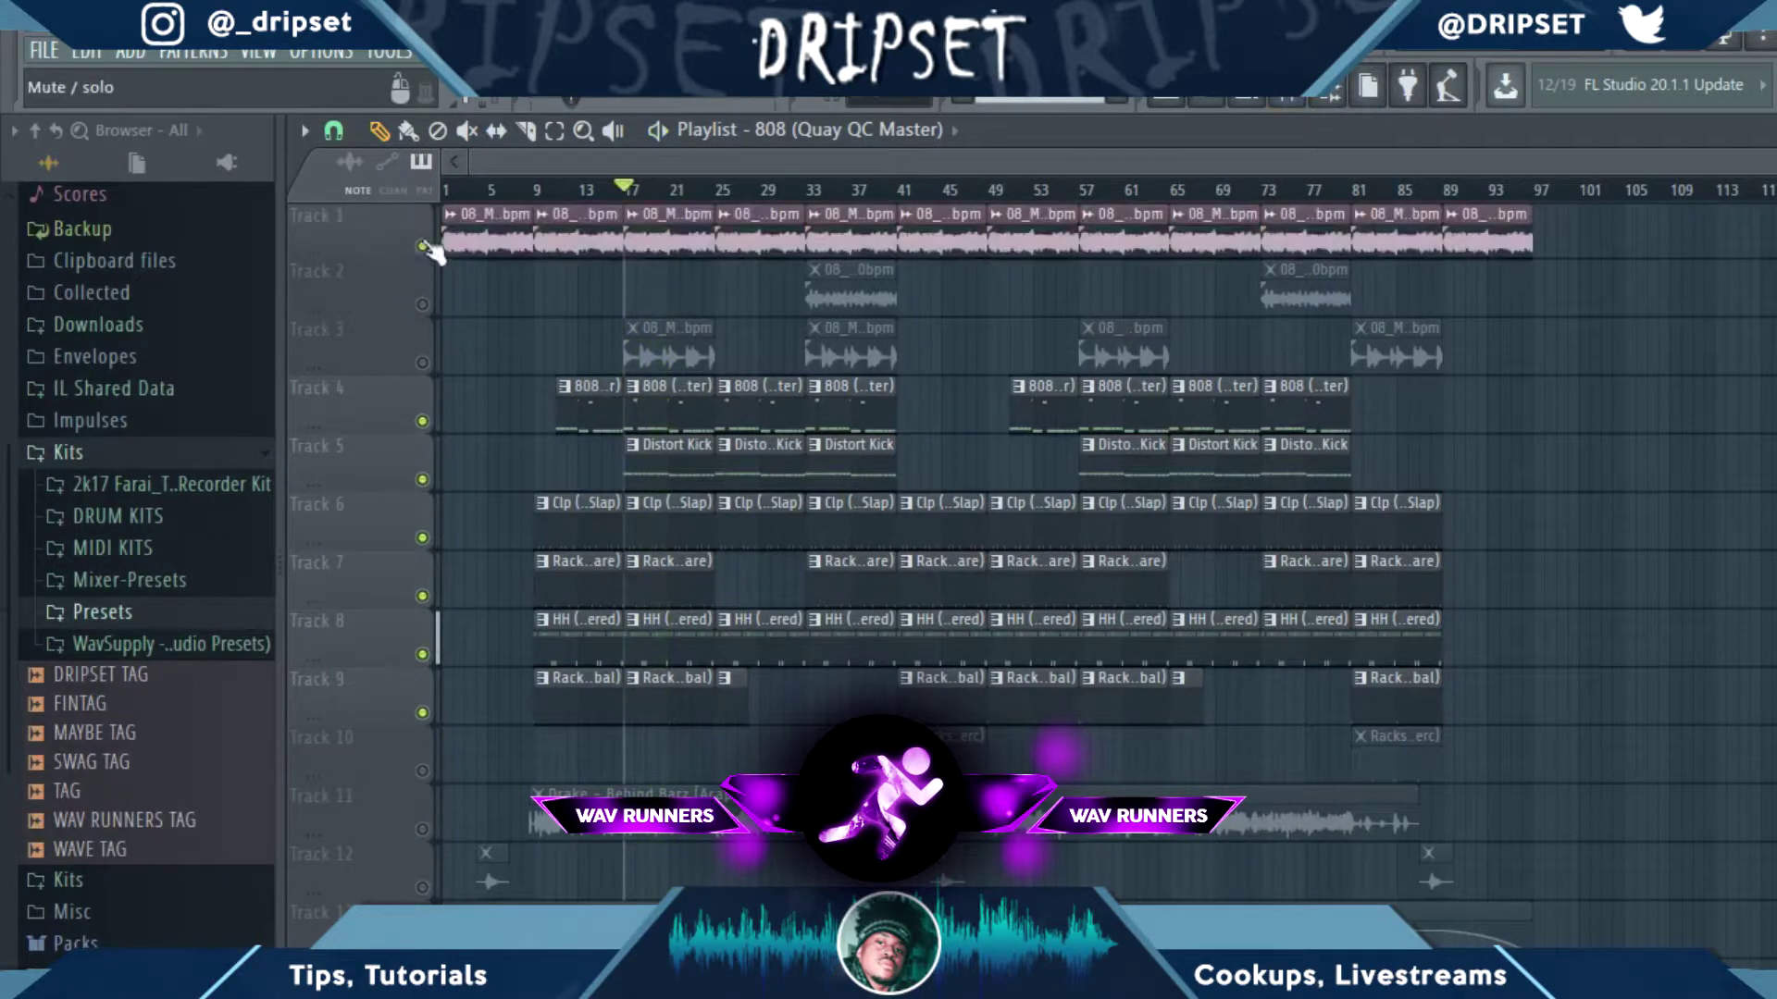
pyautogui.click(422, 363)
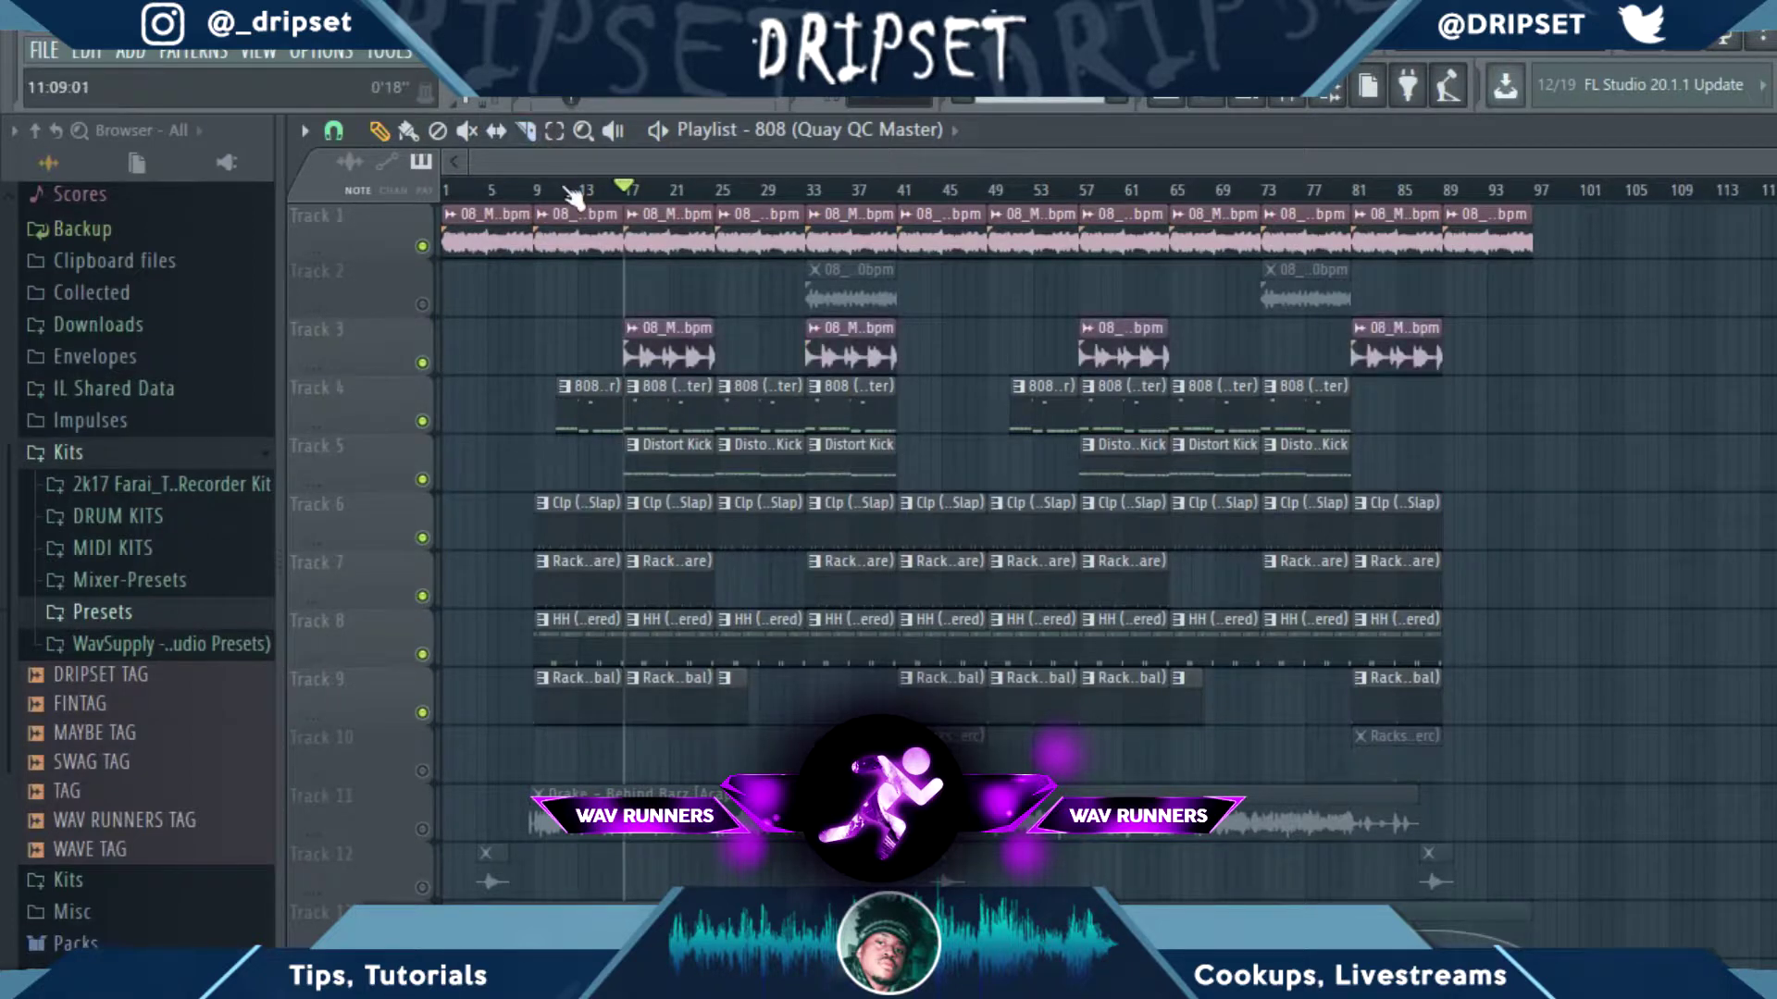
pyautogui.click(422, 362)
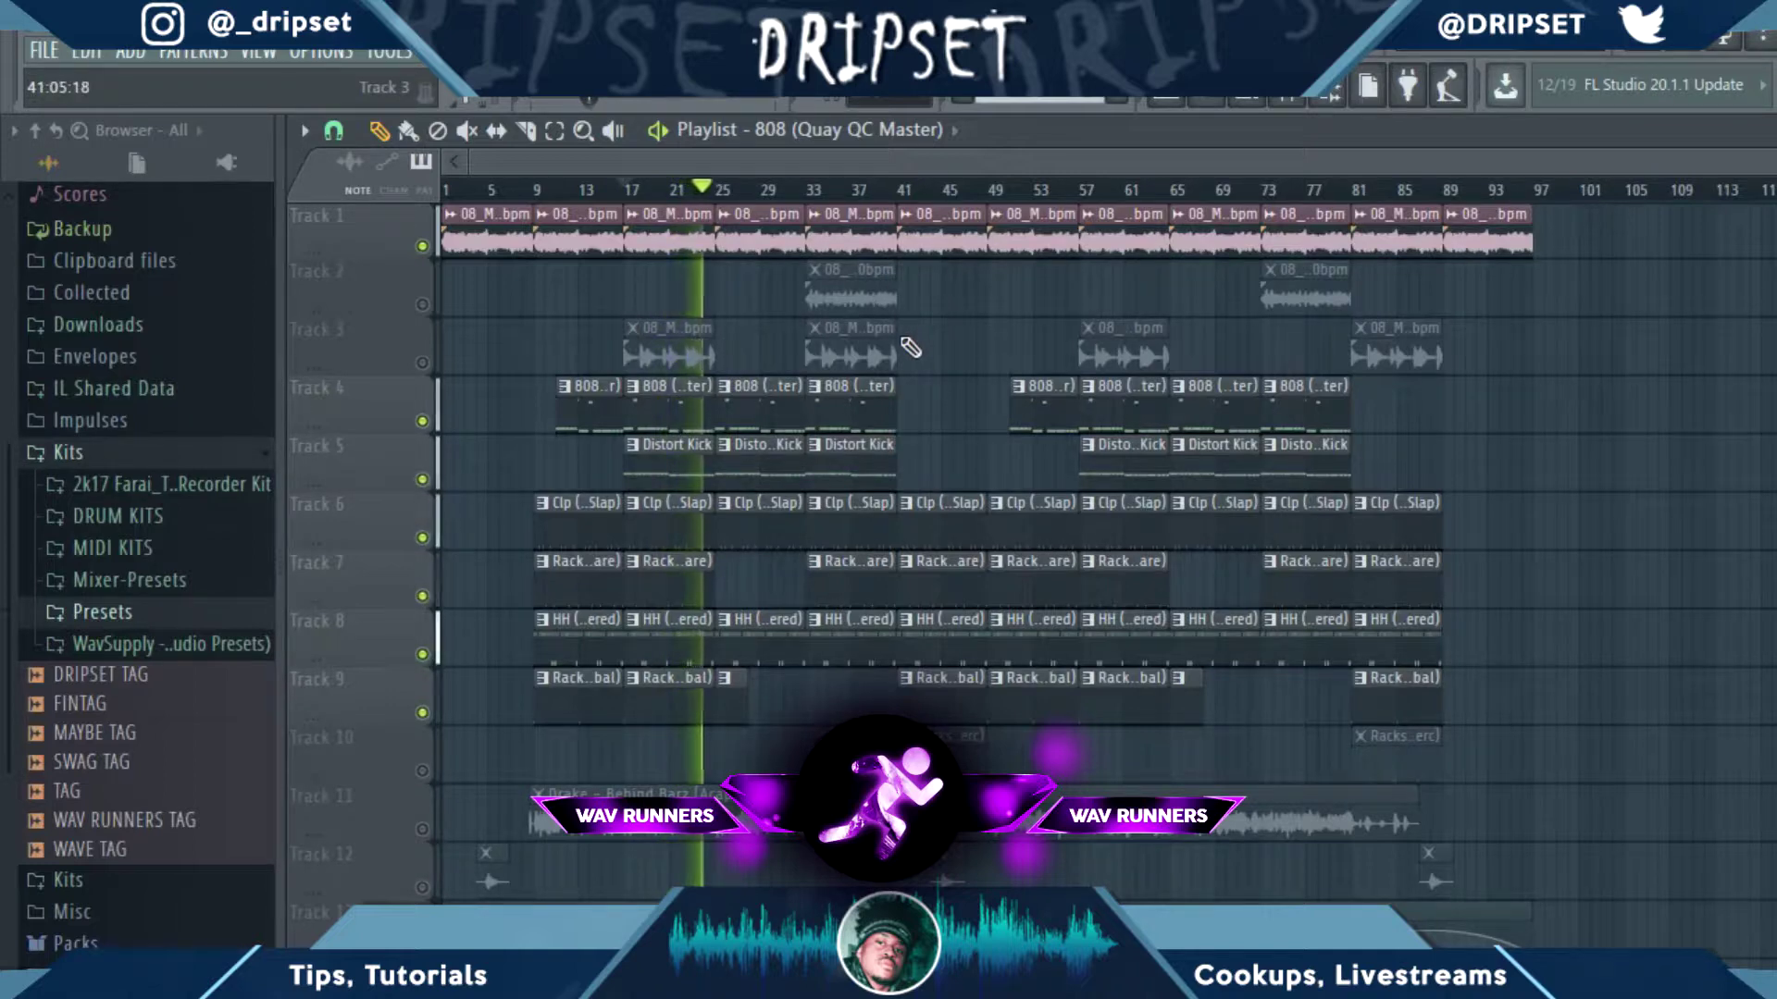
# Step: Move Track 3's melodic loop clip from bar 33 to bar 41, then unmute the track and play from bar 17
pyautogui.moveTo(886, 339); pyautogui.dragTo(977, 339)
pyautogui.press('space')
pyautogui.click(422, 362)
pyautogui.press('space')
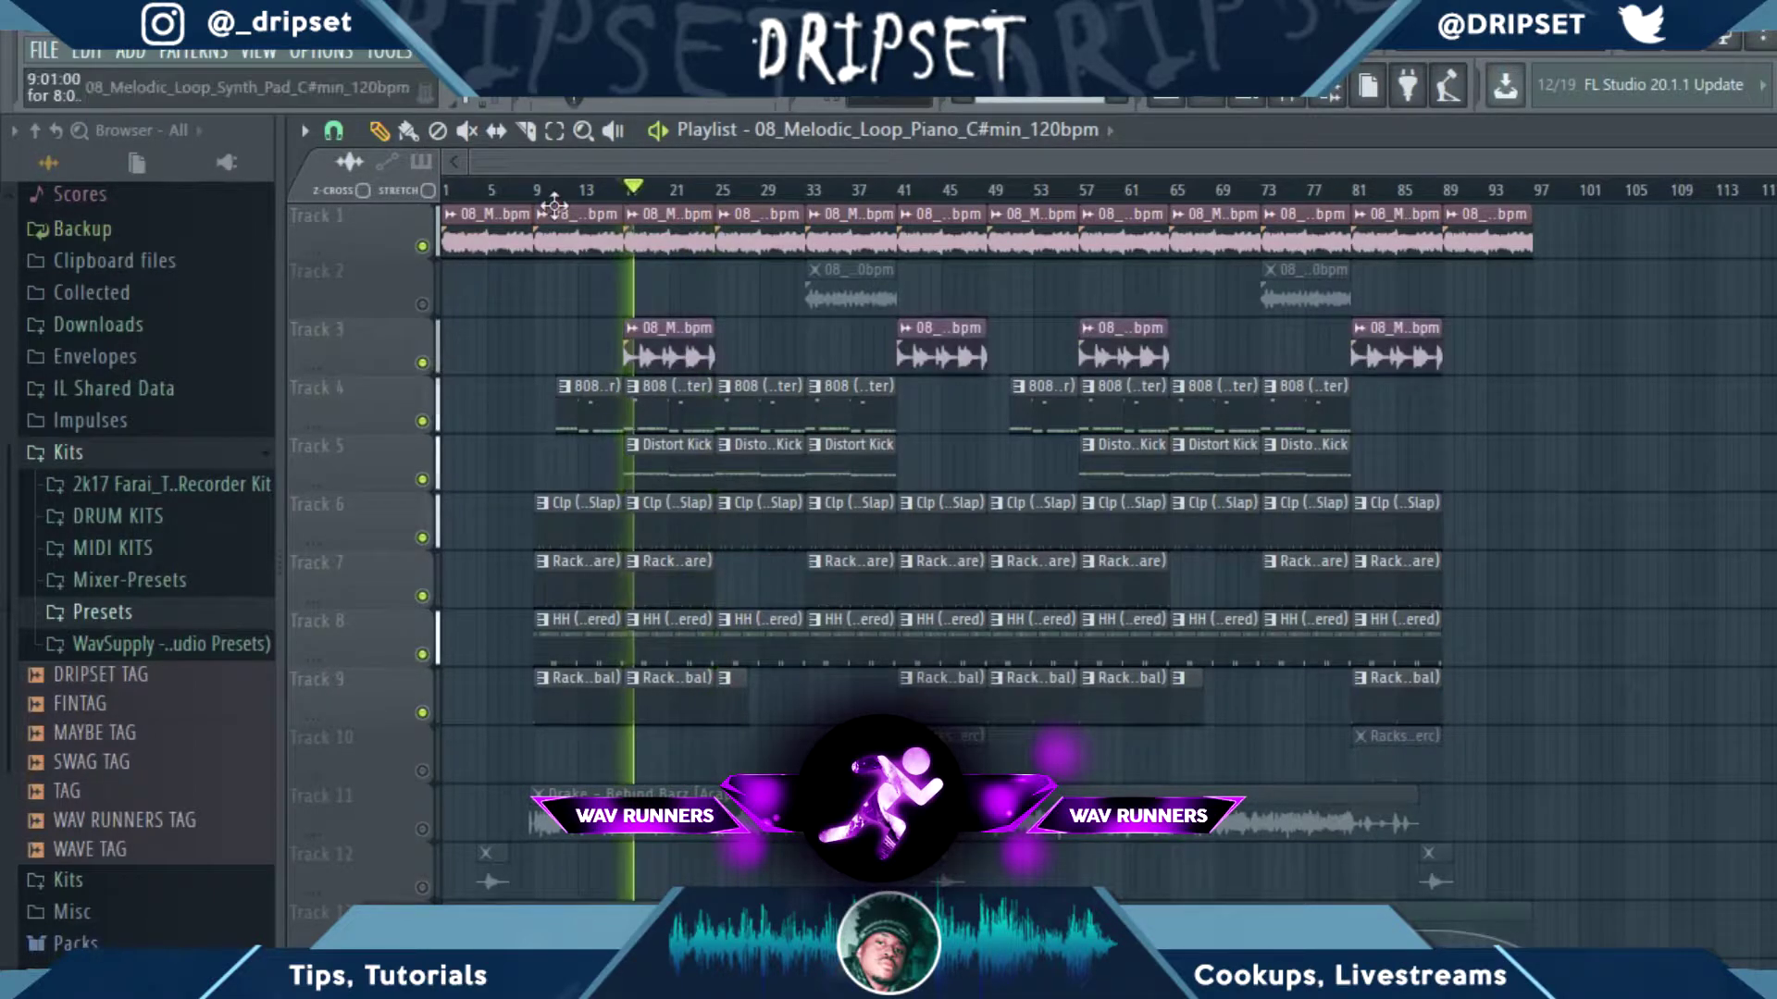
pyautogui.press('space')
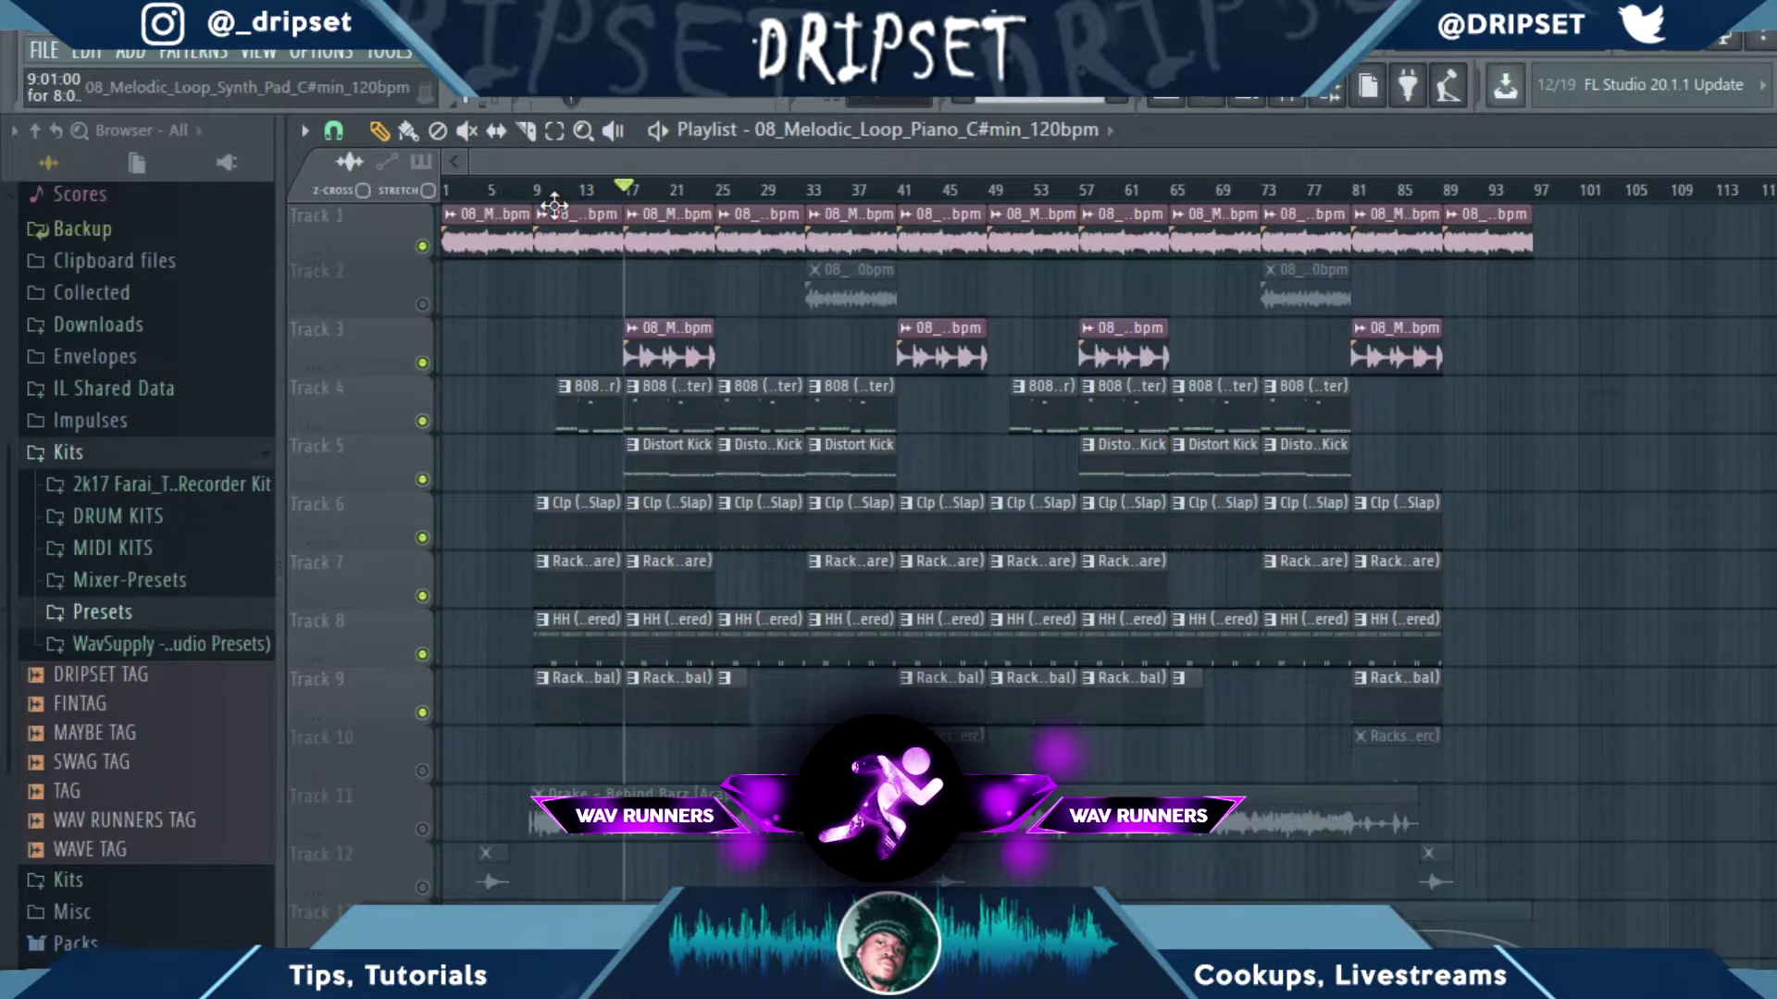
# Step: Unmute Tracks 2 and 10, play from around bar 47 and inspect the RacksClick(Perc) notes in the piano roll, returning to the playlist
pyautogui.click(422, 304)
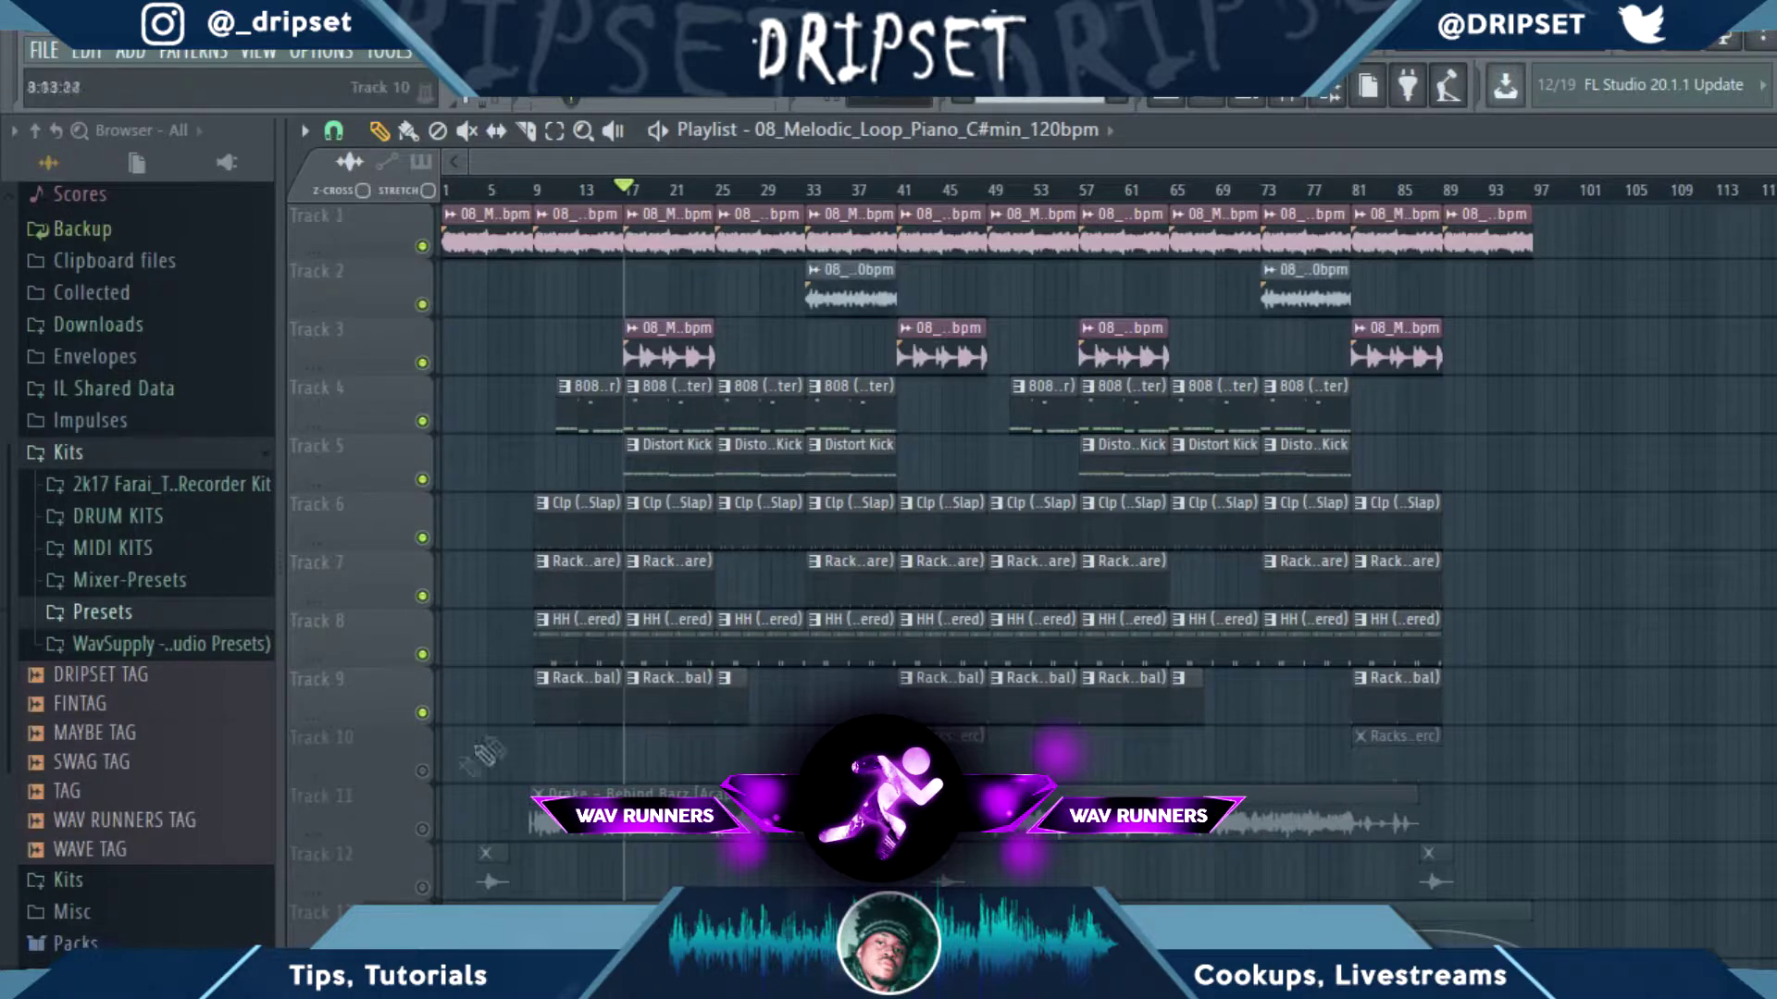
pyautogui.click(422, 771)
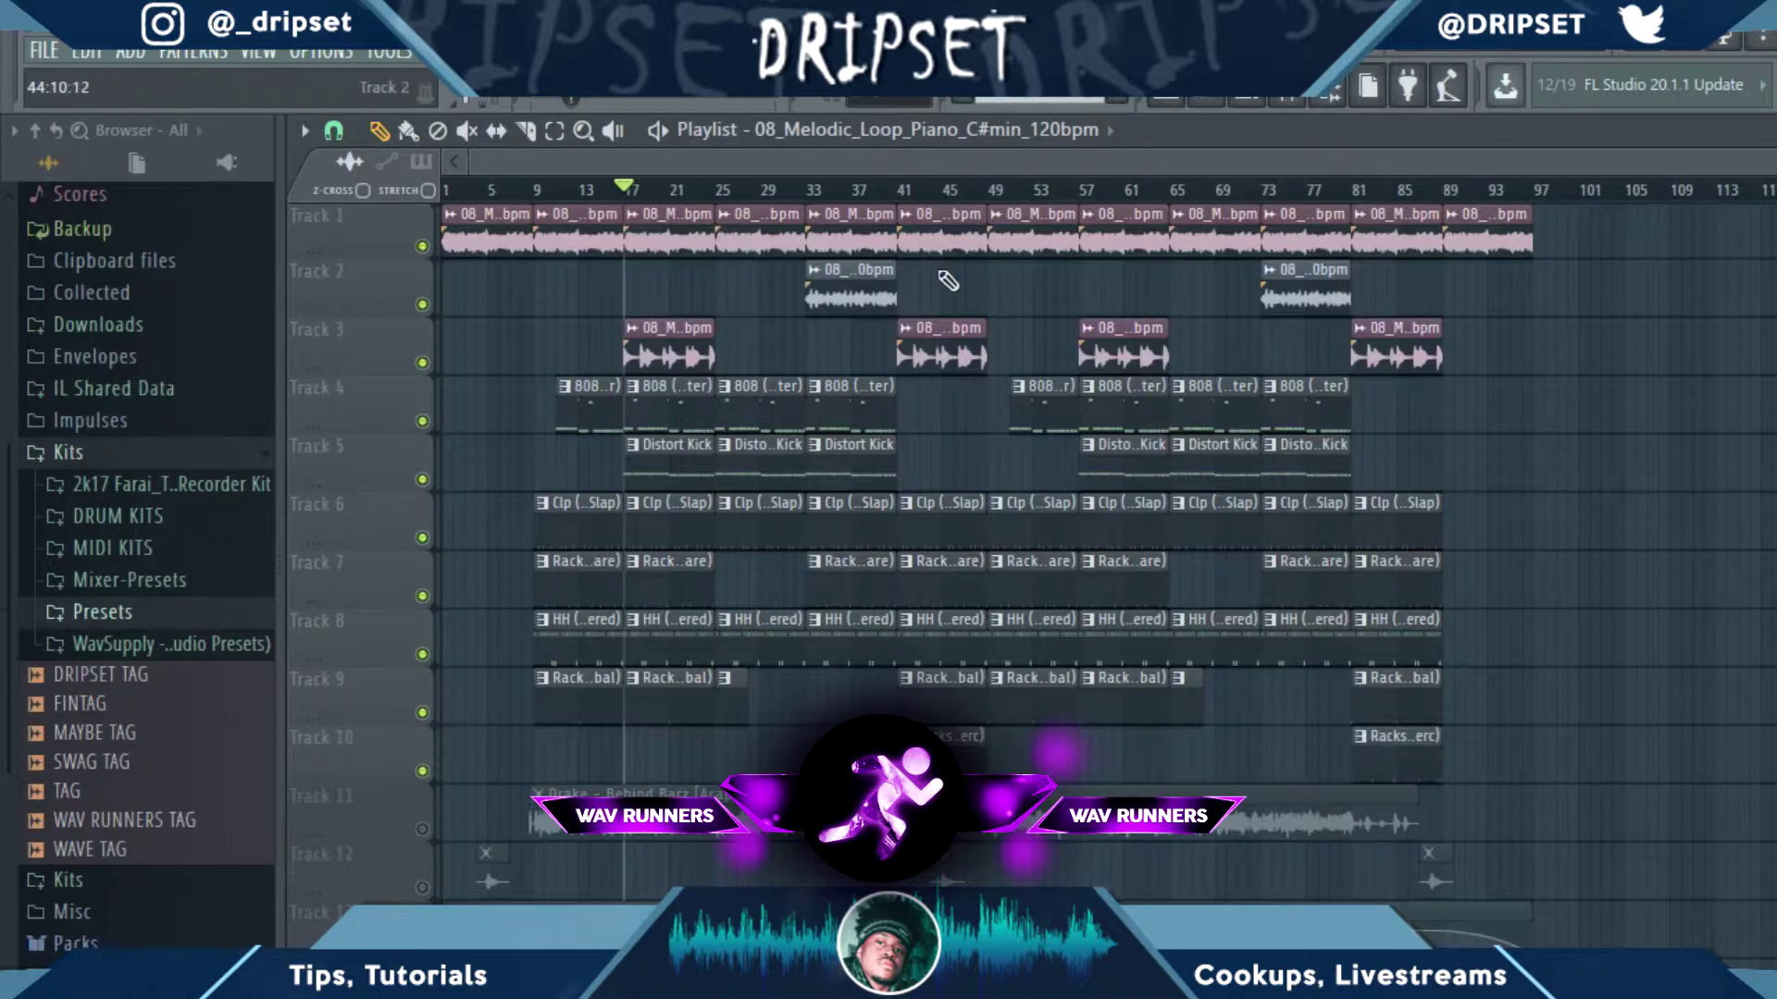
pyautogui.click(970, 194)
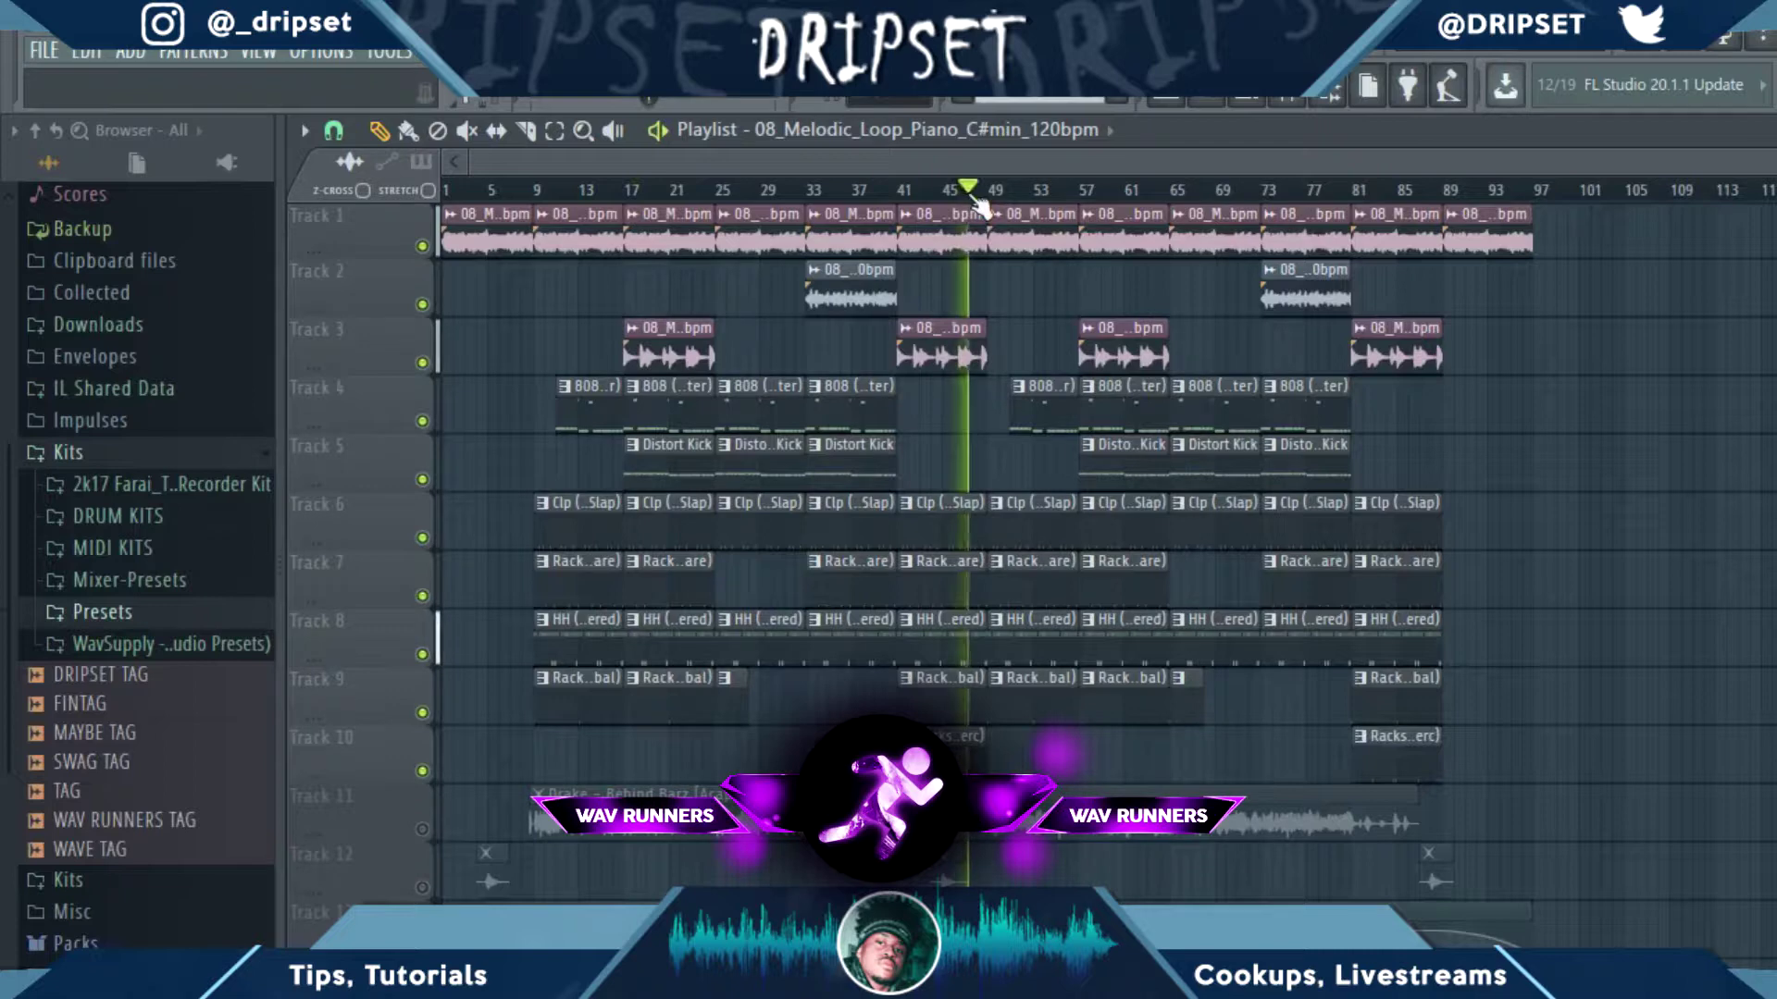
pyautogui.doubleClick(977, 754)
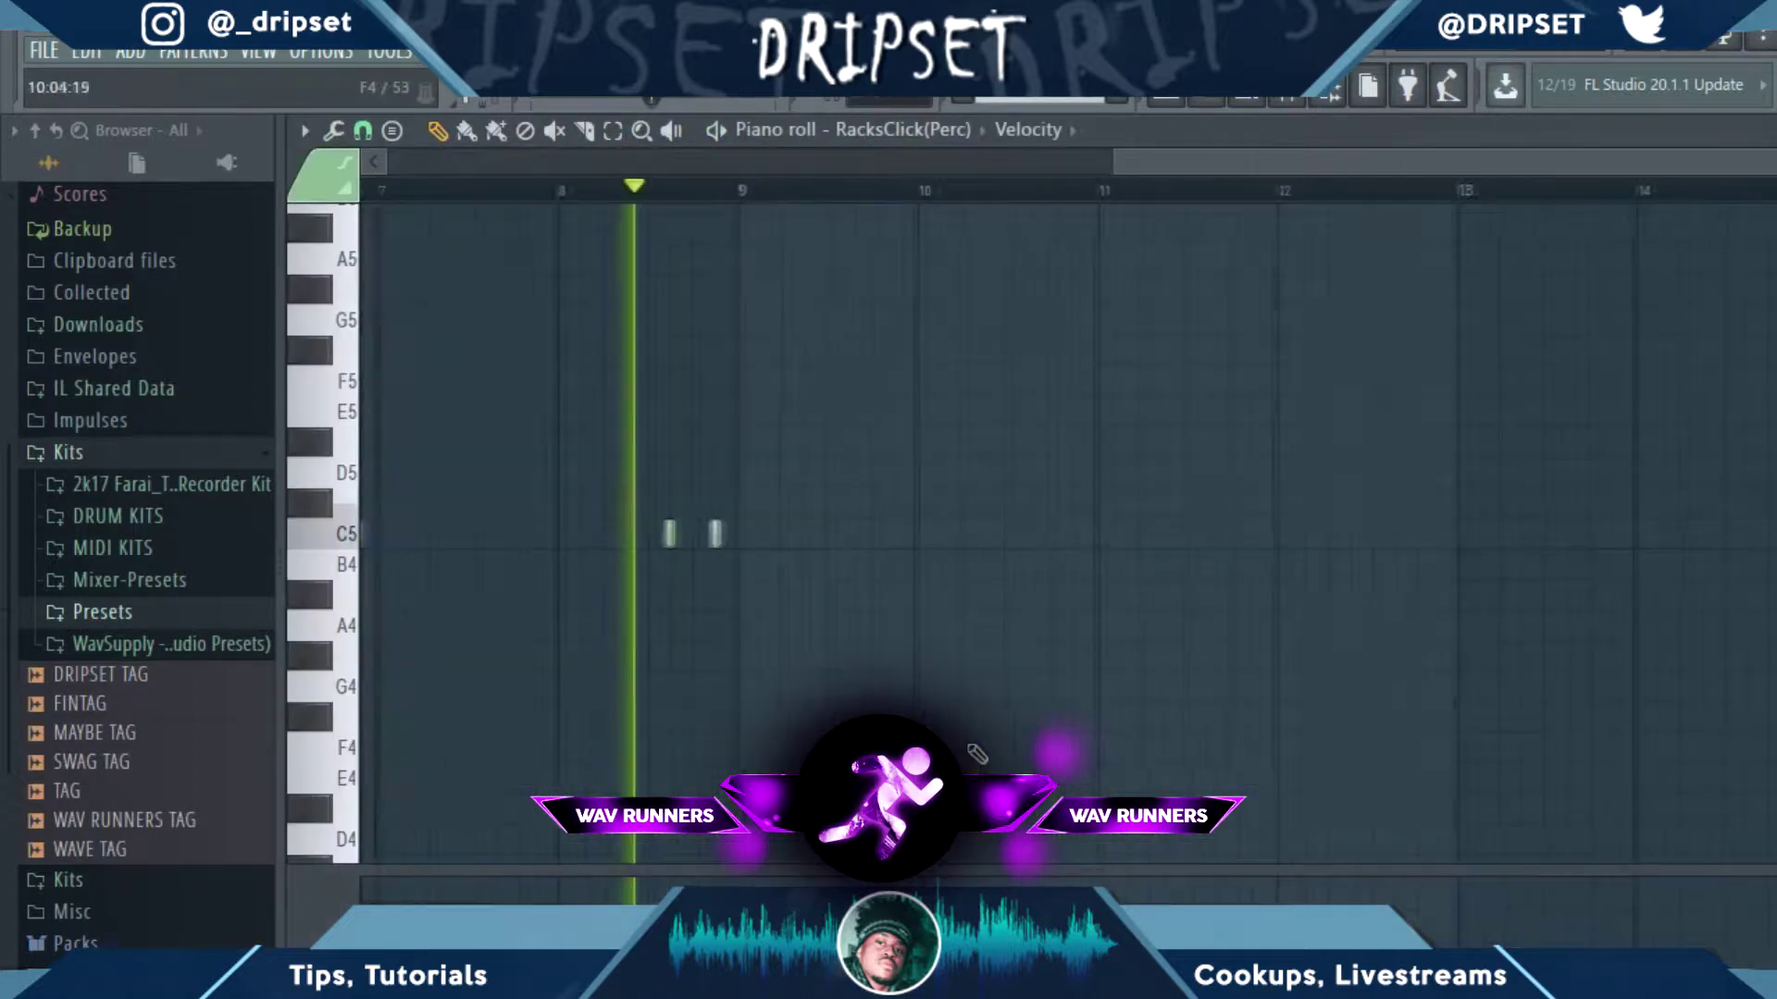
pyautogui.click(1212, 103)
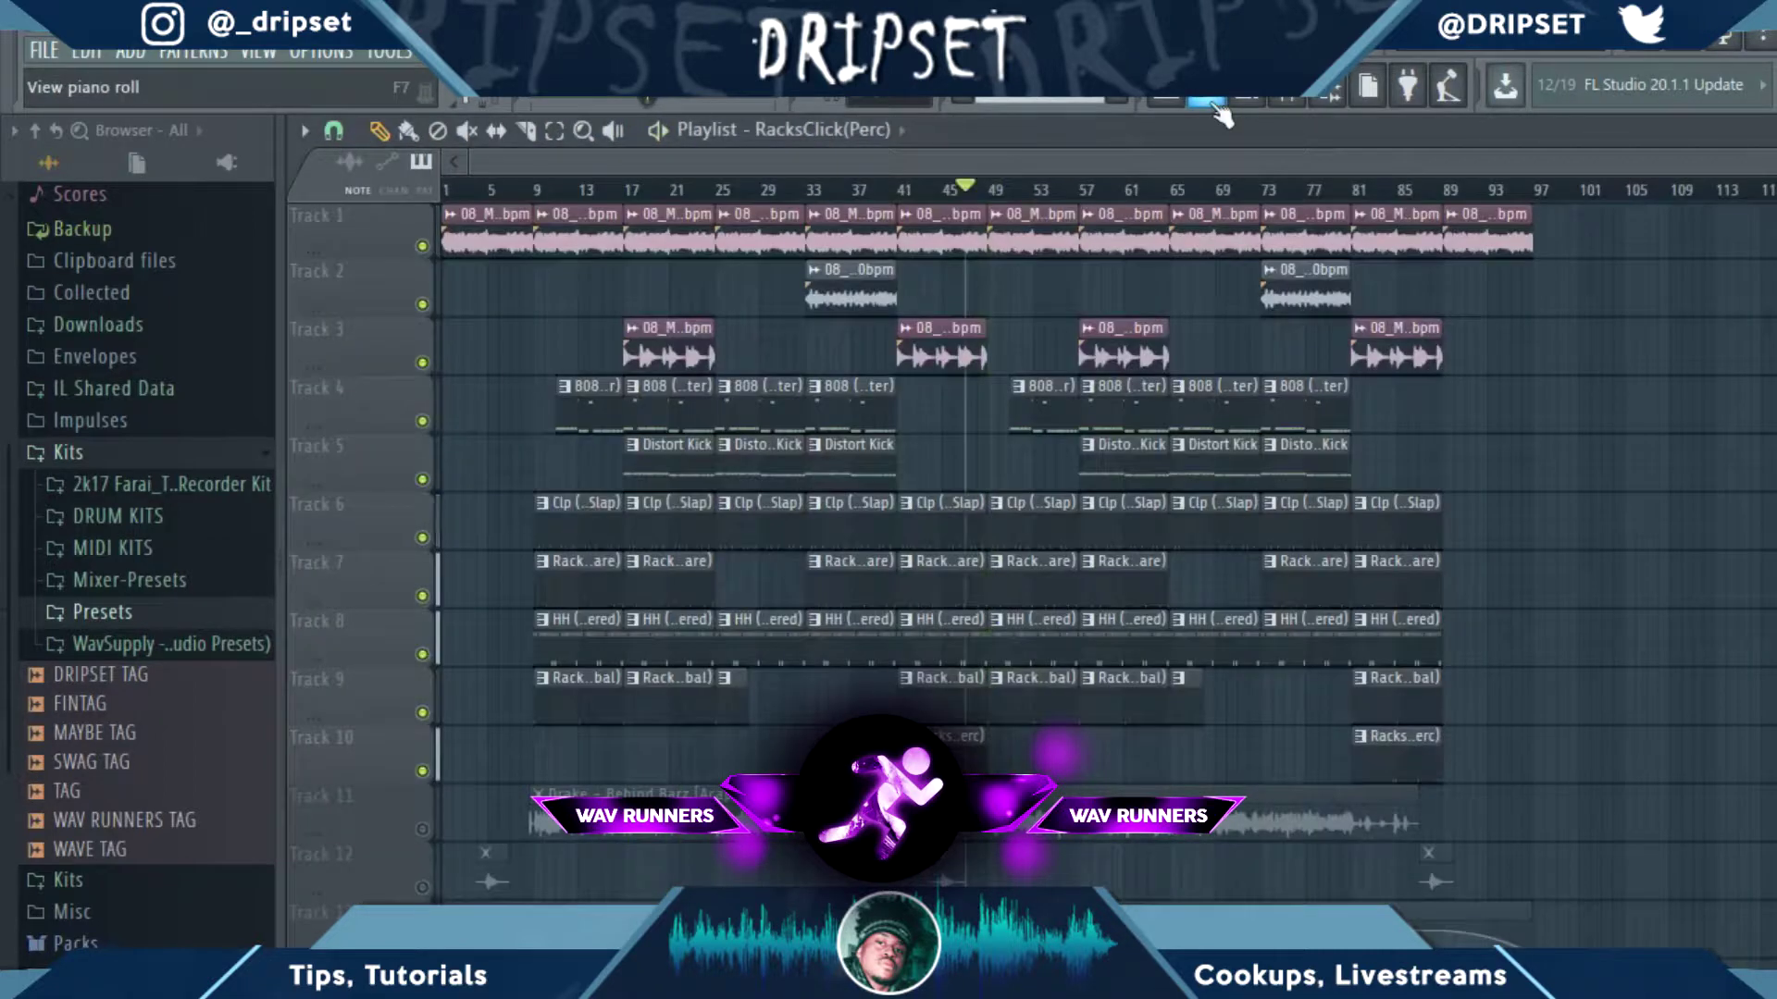
# Step: Solo the percussion on Track 10, play from bar 41 and layer in Tracks 9, 8 and 7 one by one
pyautogui.keyDown('ctrl'); pyautogui.click(422, 771); pyautogui.keyUp('ctrl')
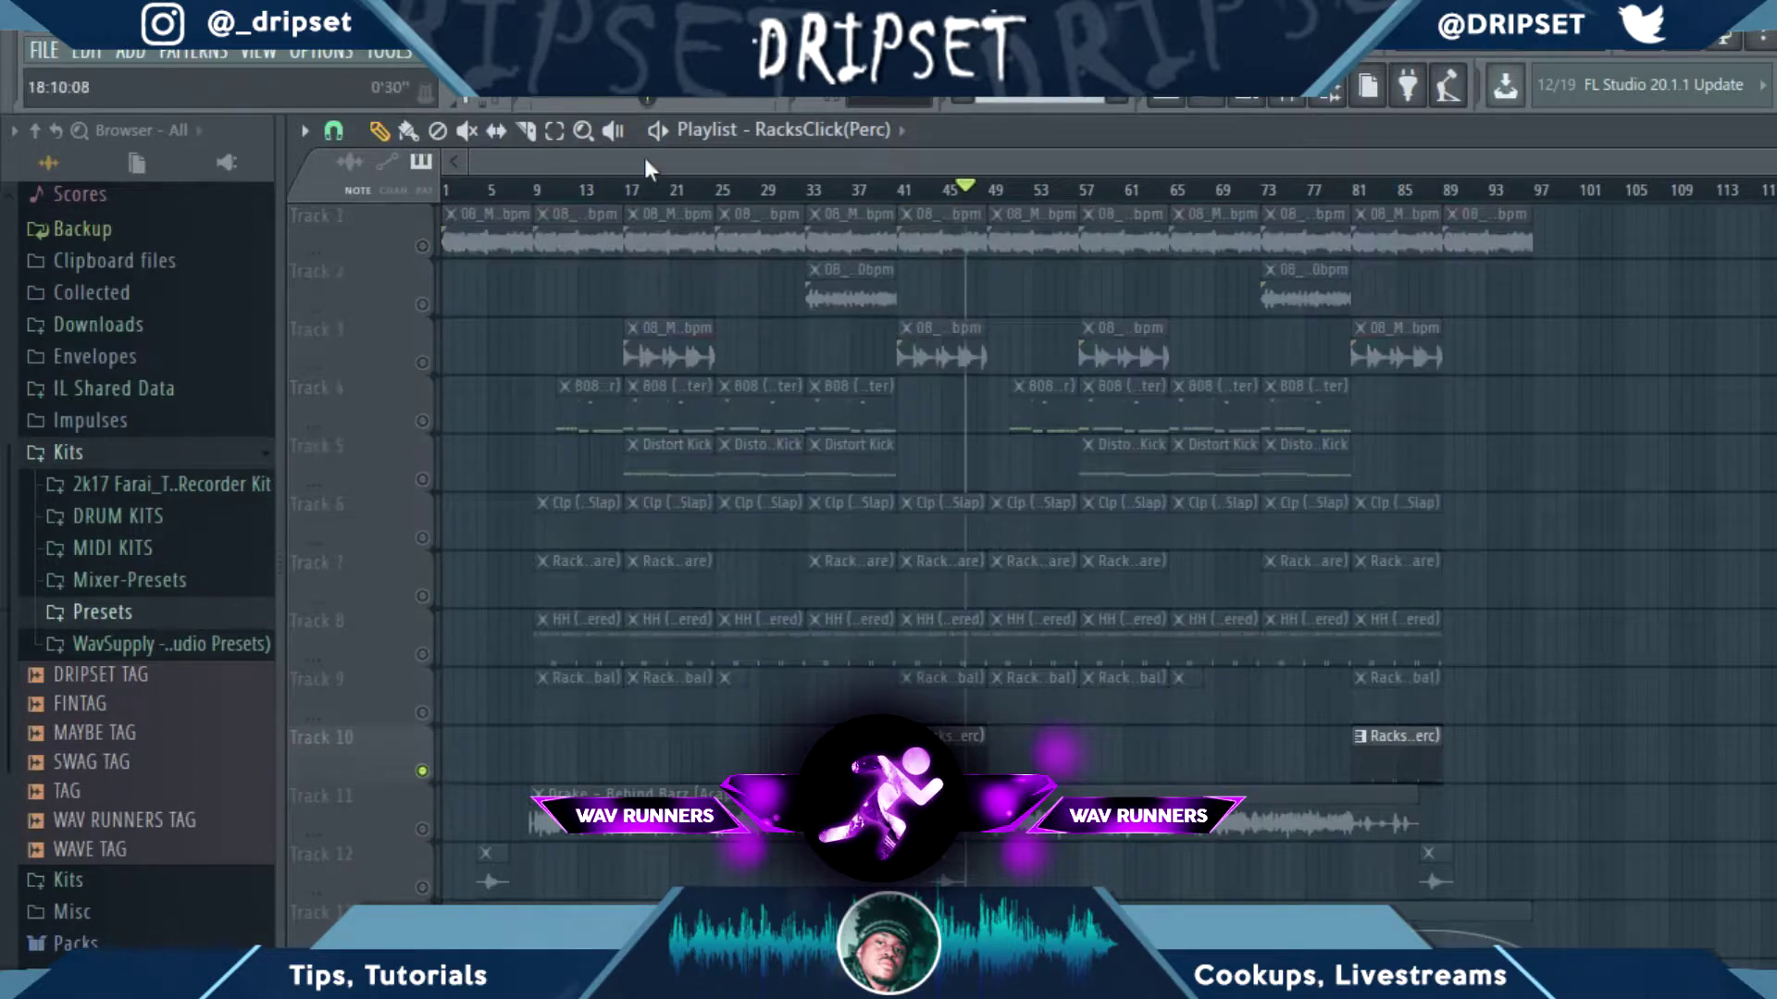
pyautogui.click(899, 189)
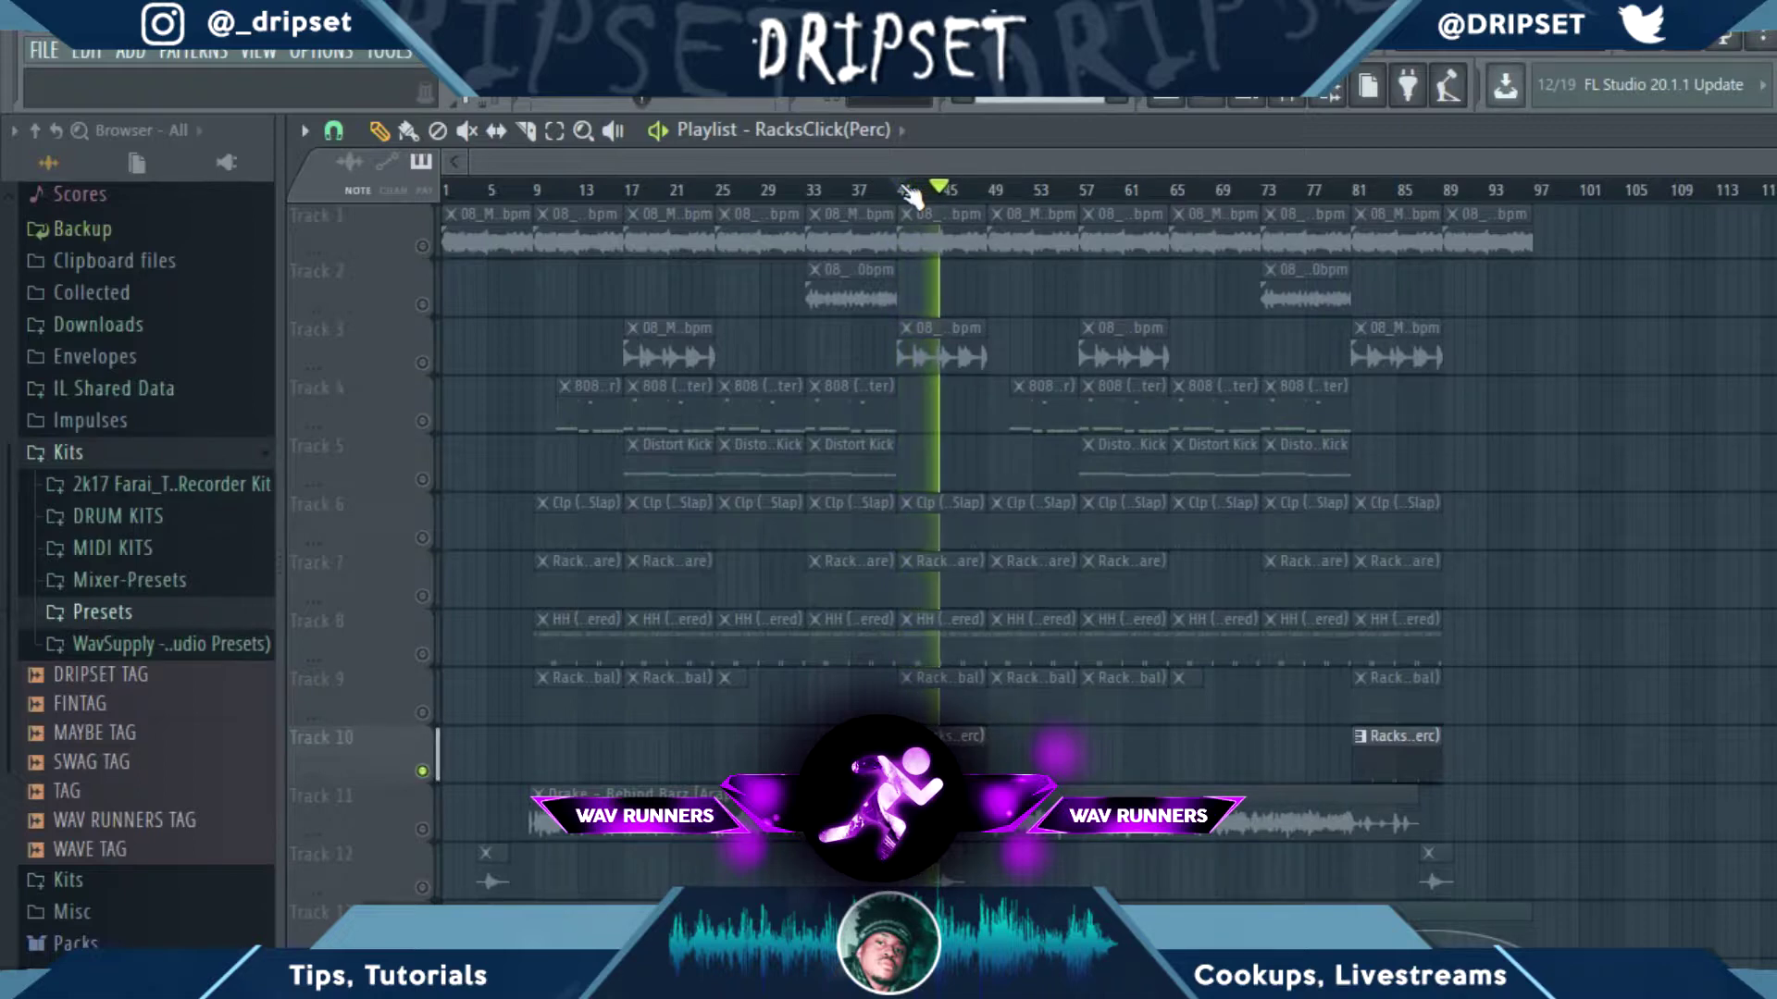
pyautogui.click(422, 712)
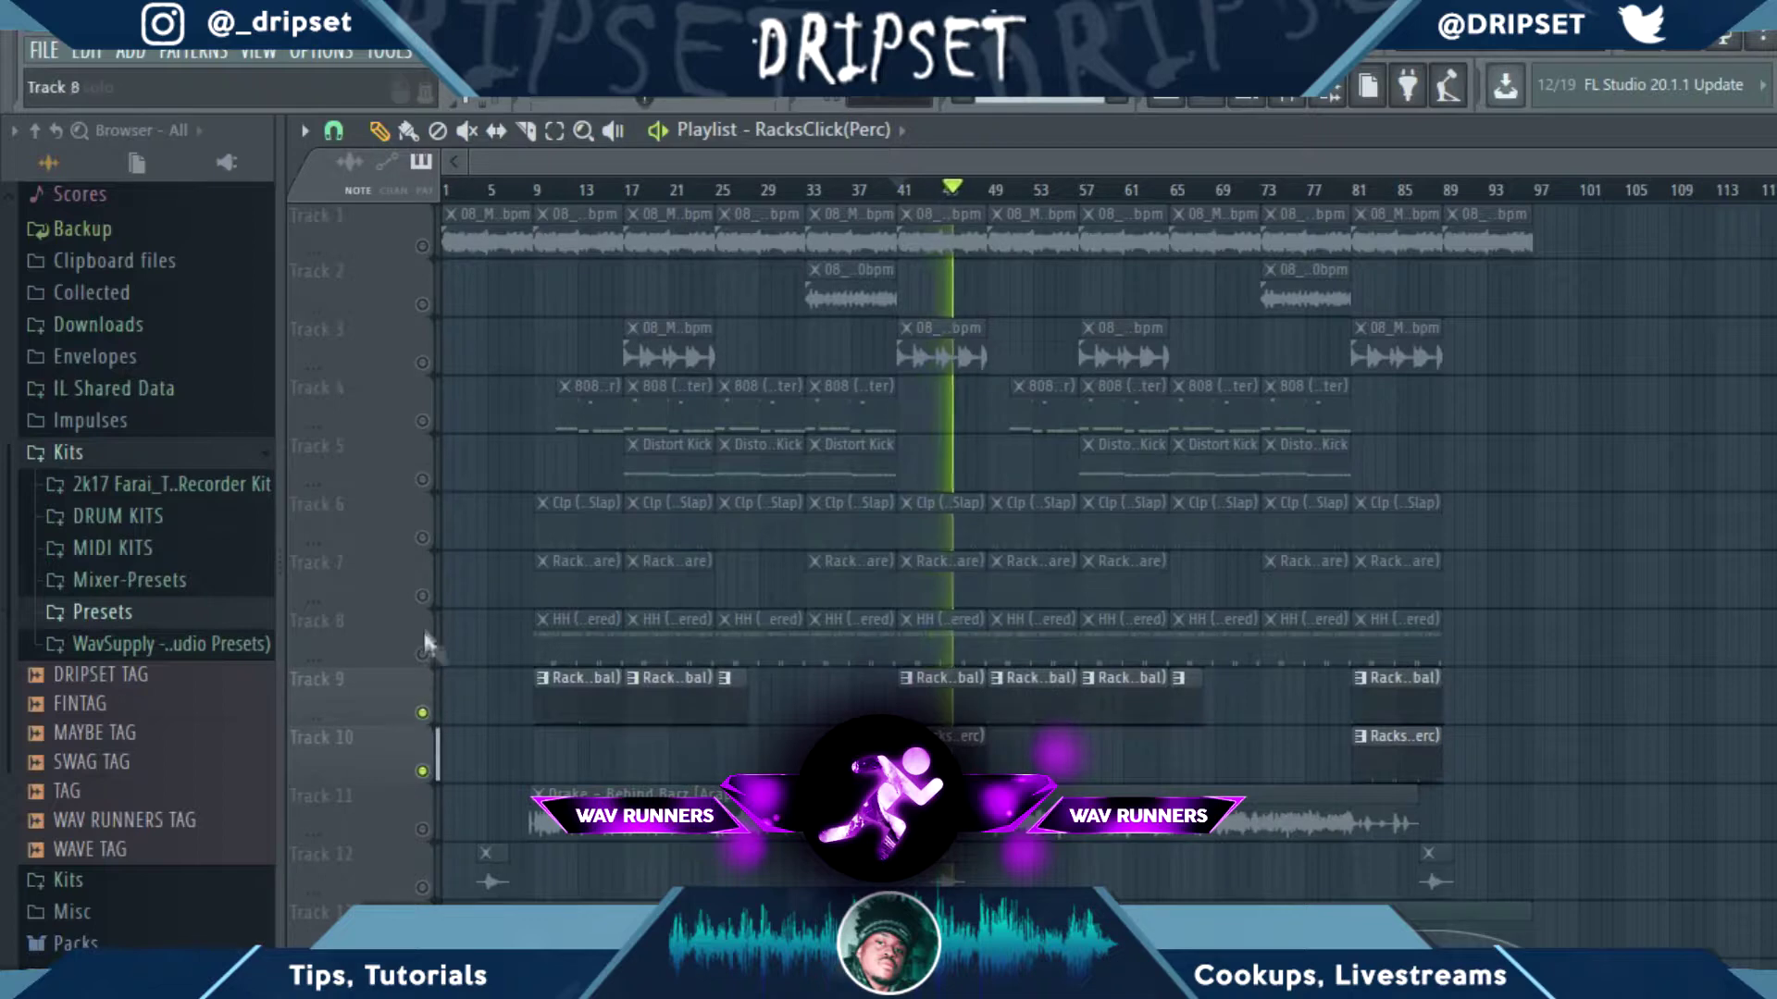
pyautogui.click(422, 652)
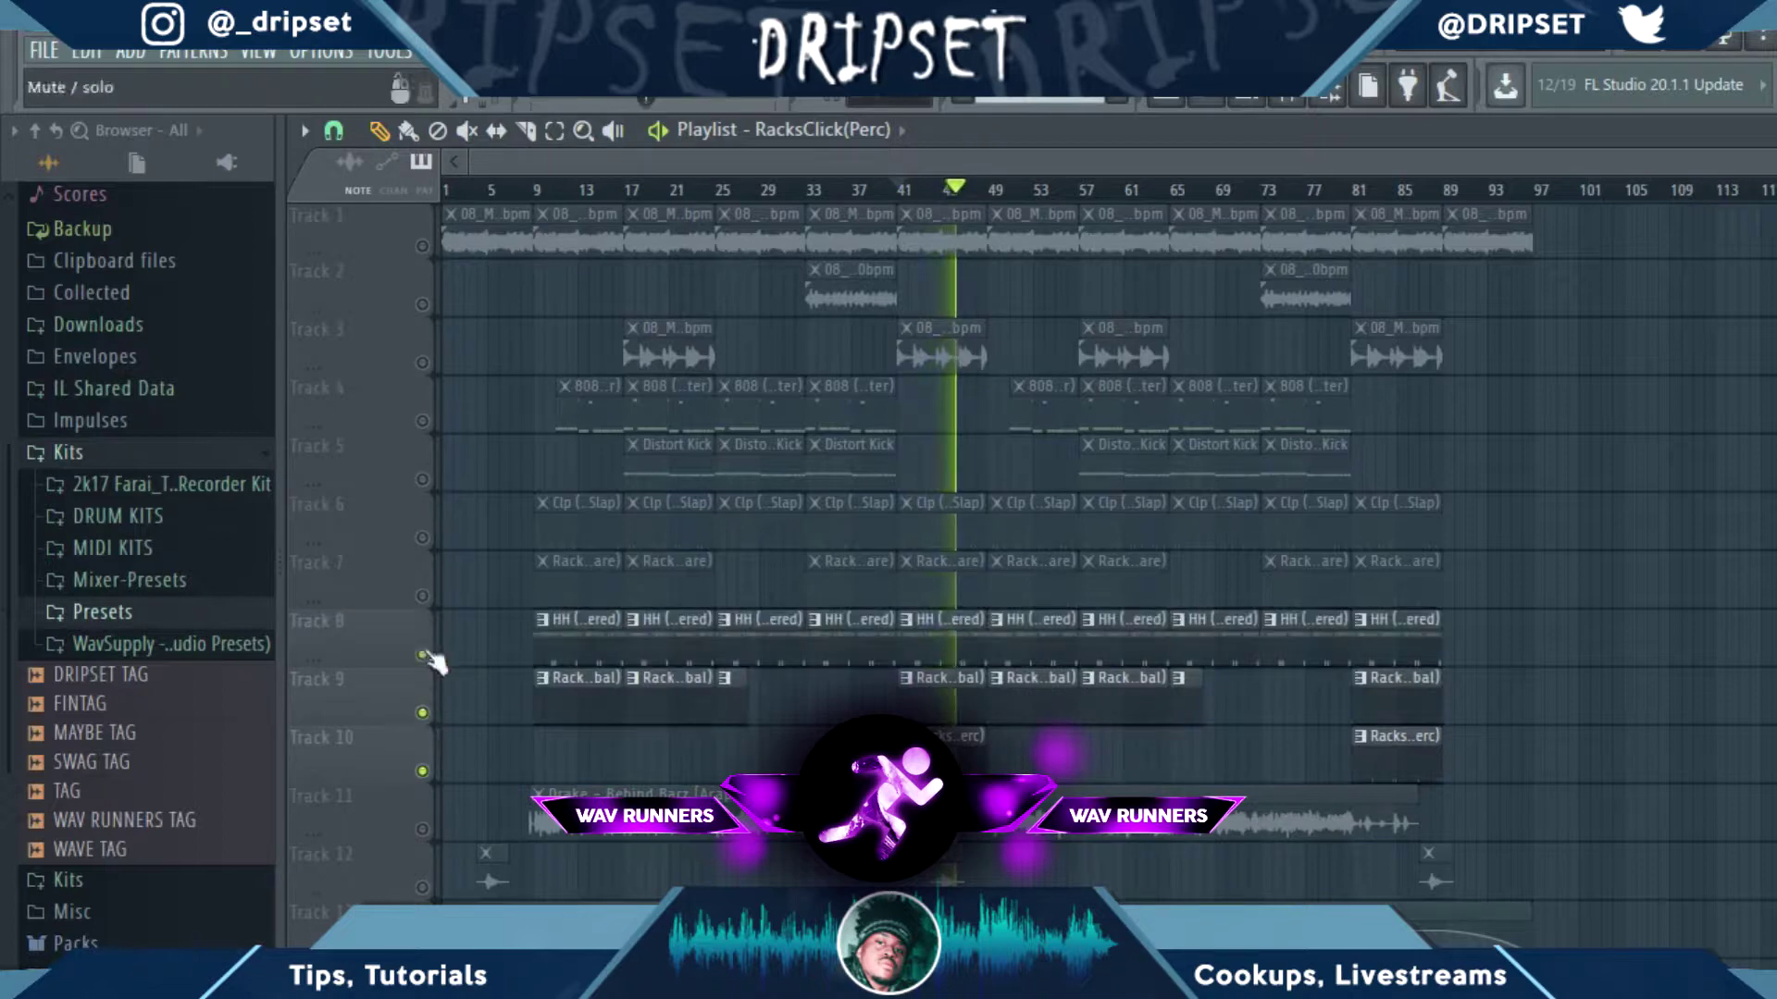
pyautogui.click(422, 595)
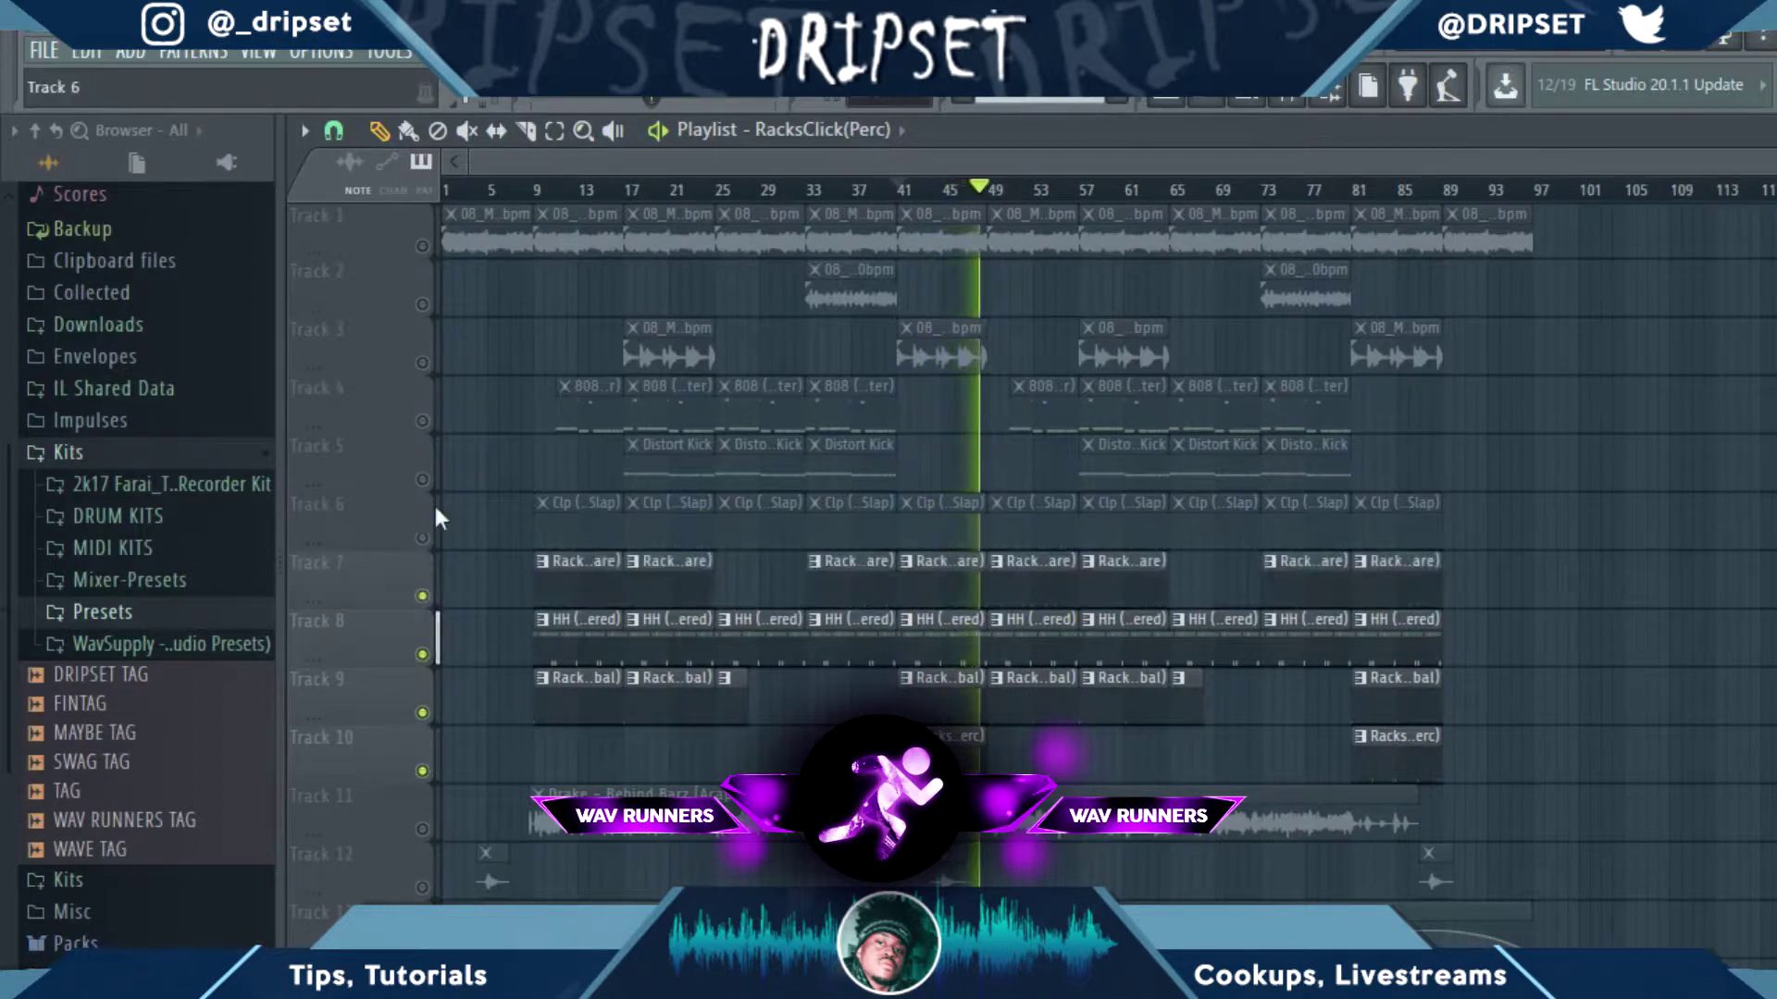
# Step: Reactivate all playlist tracks and set the playback position to bar 3
pyautogui.keyDown('ctrl'); pyautogui.click(421, 538); pyautogui.keyUp('ctrl')
pyautogui.keyDown('ctrl'); pyautogui.click(422, 537); pyautogui.keyUp('ctrl')
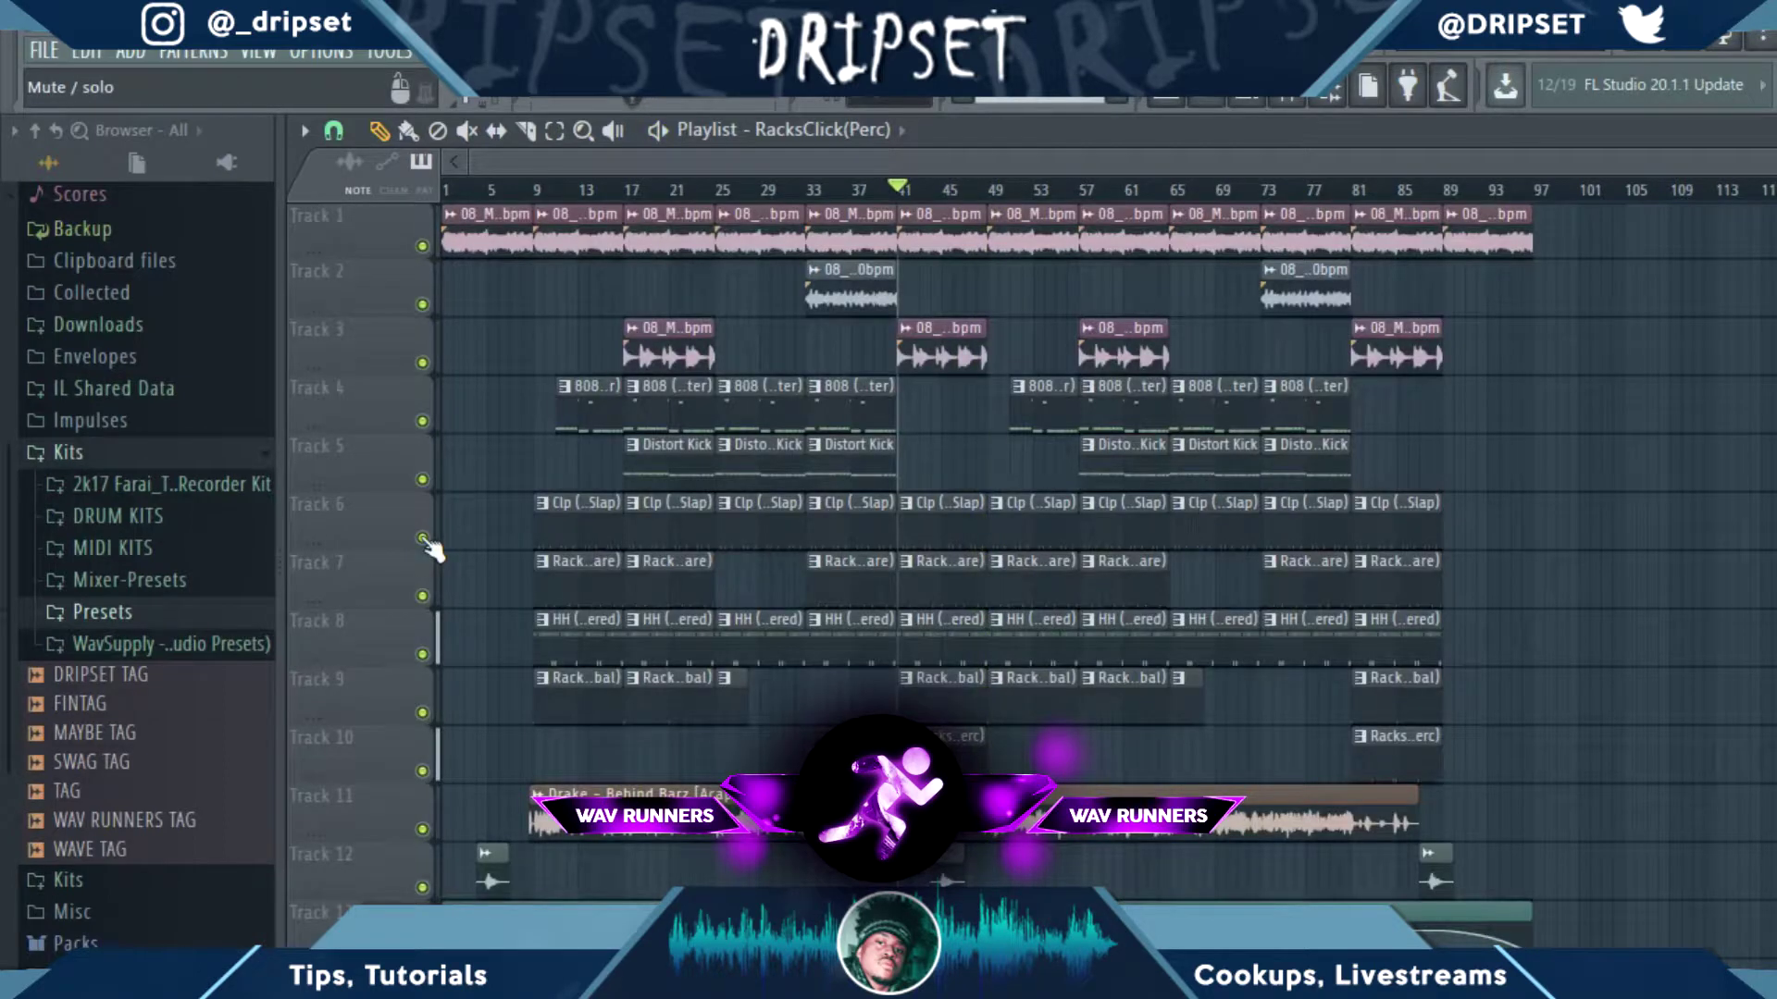
pyautogui.click(462, 190)
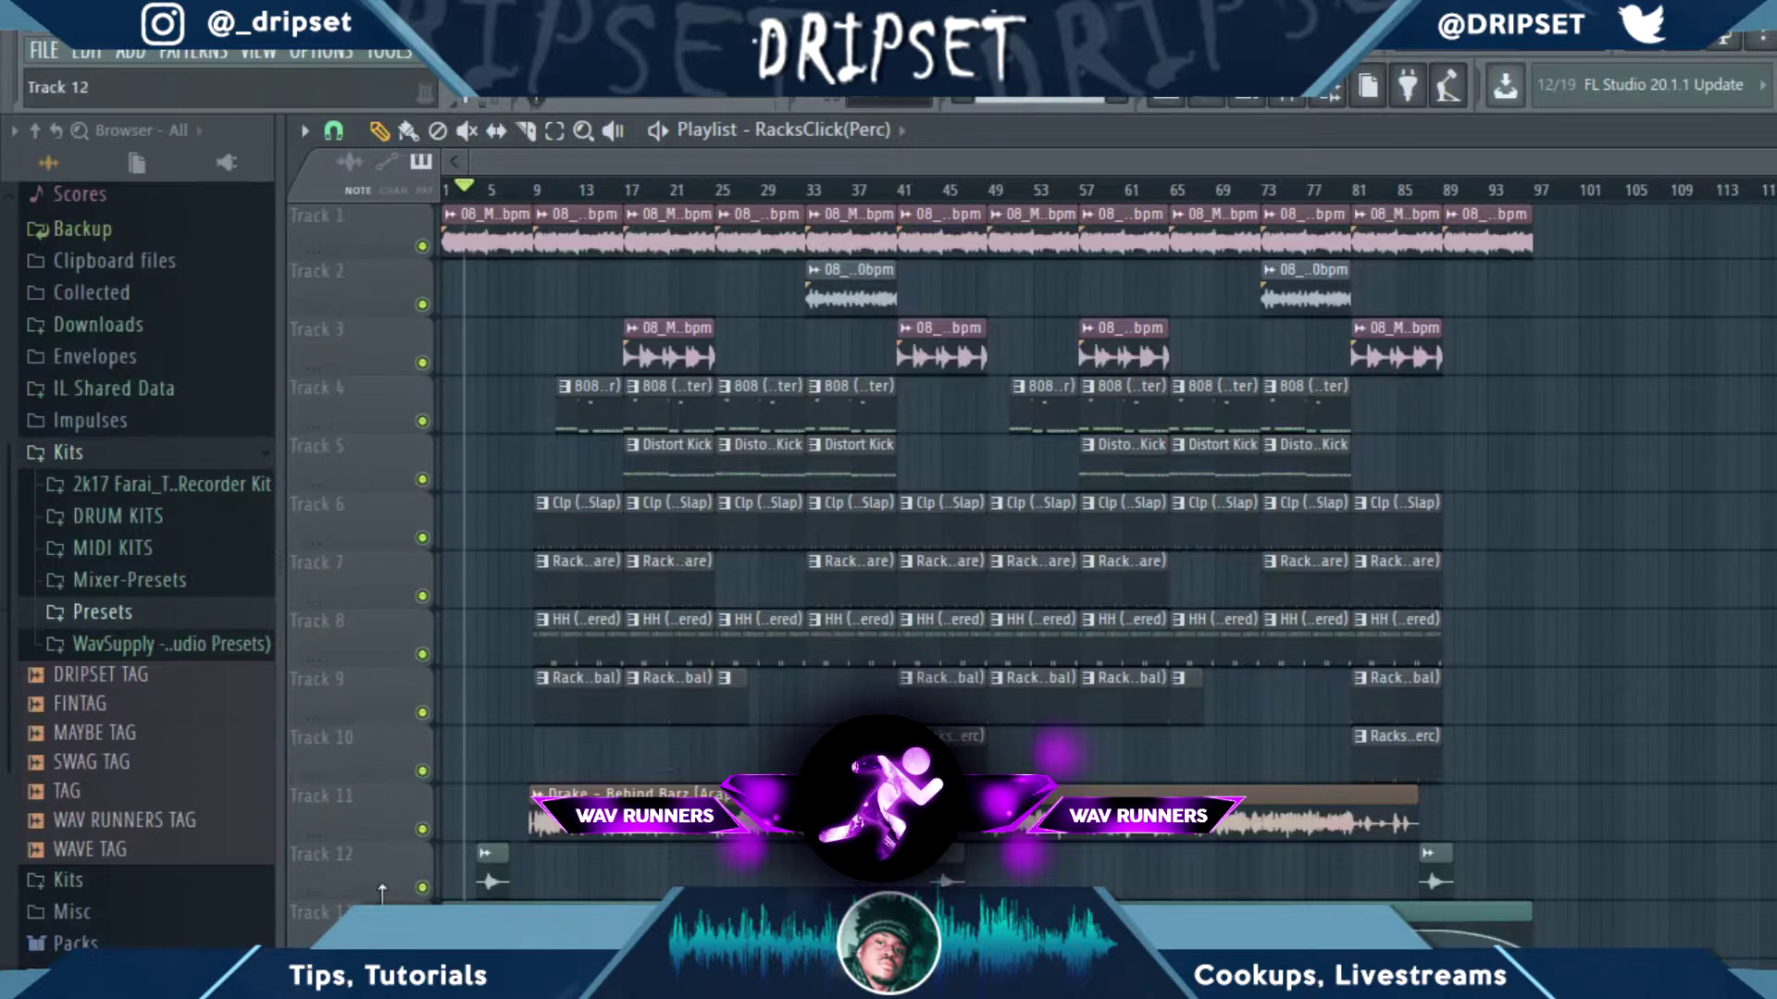
# Step: Solo the vocal on Track 11, bypass its effects on mixer Insert 12 and play it dry from bar 11
pyautogui.keyDown('ctrl'); pyautogui.click(422, 829); pyautogui.keyUp('ctrl')
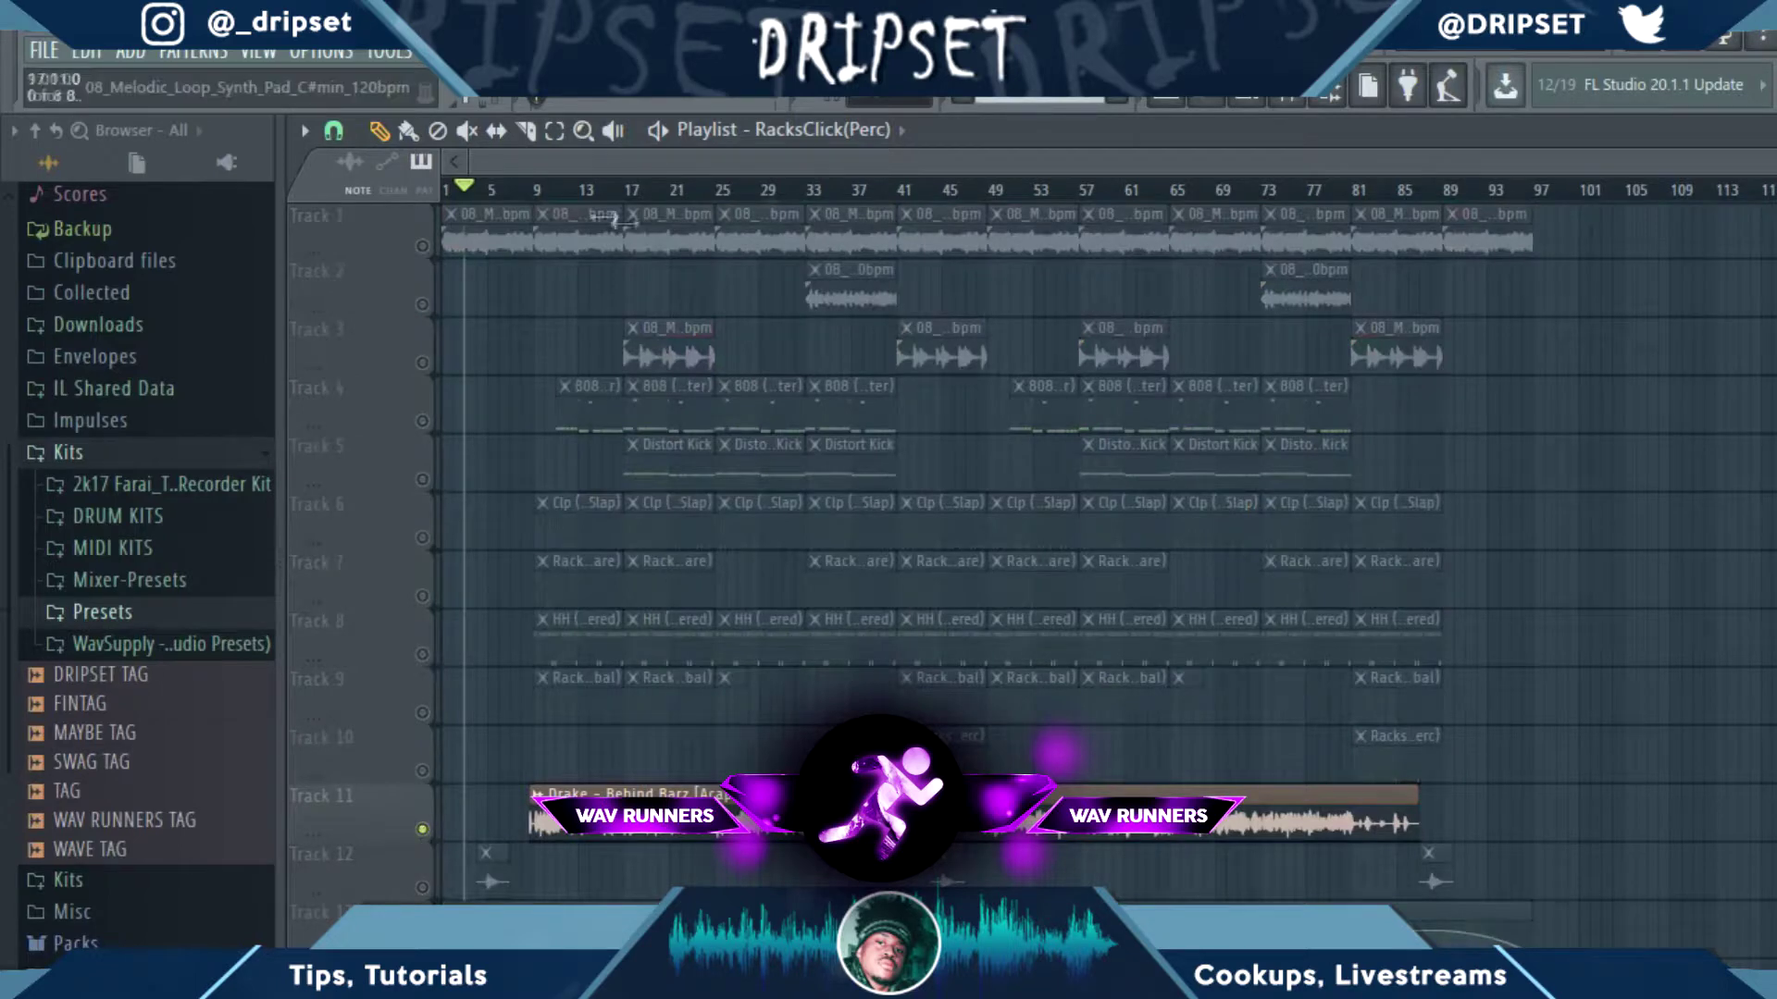
pyautogui.click(1328, 91)
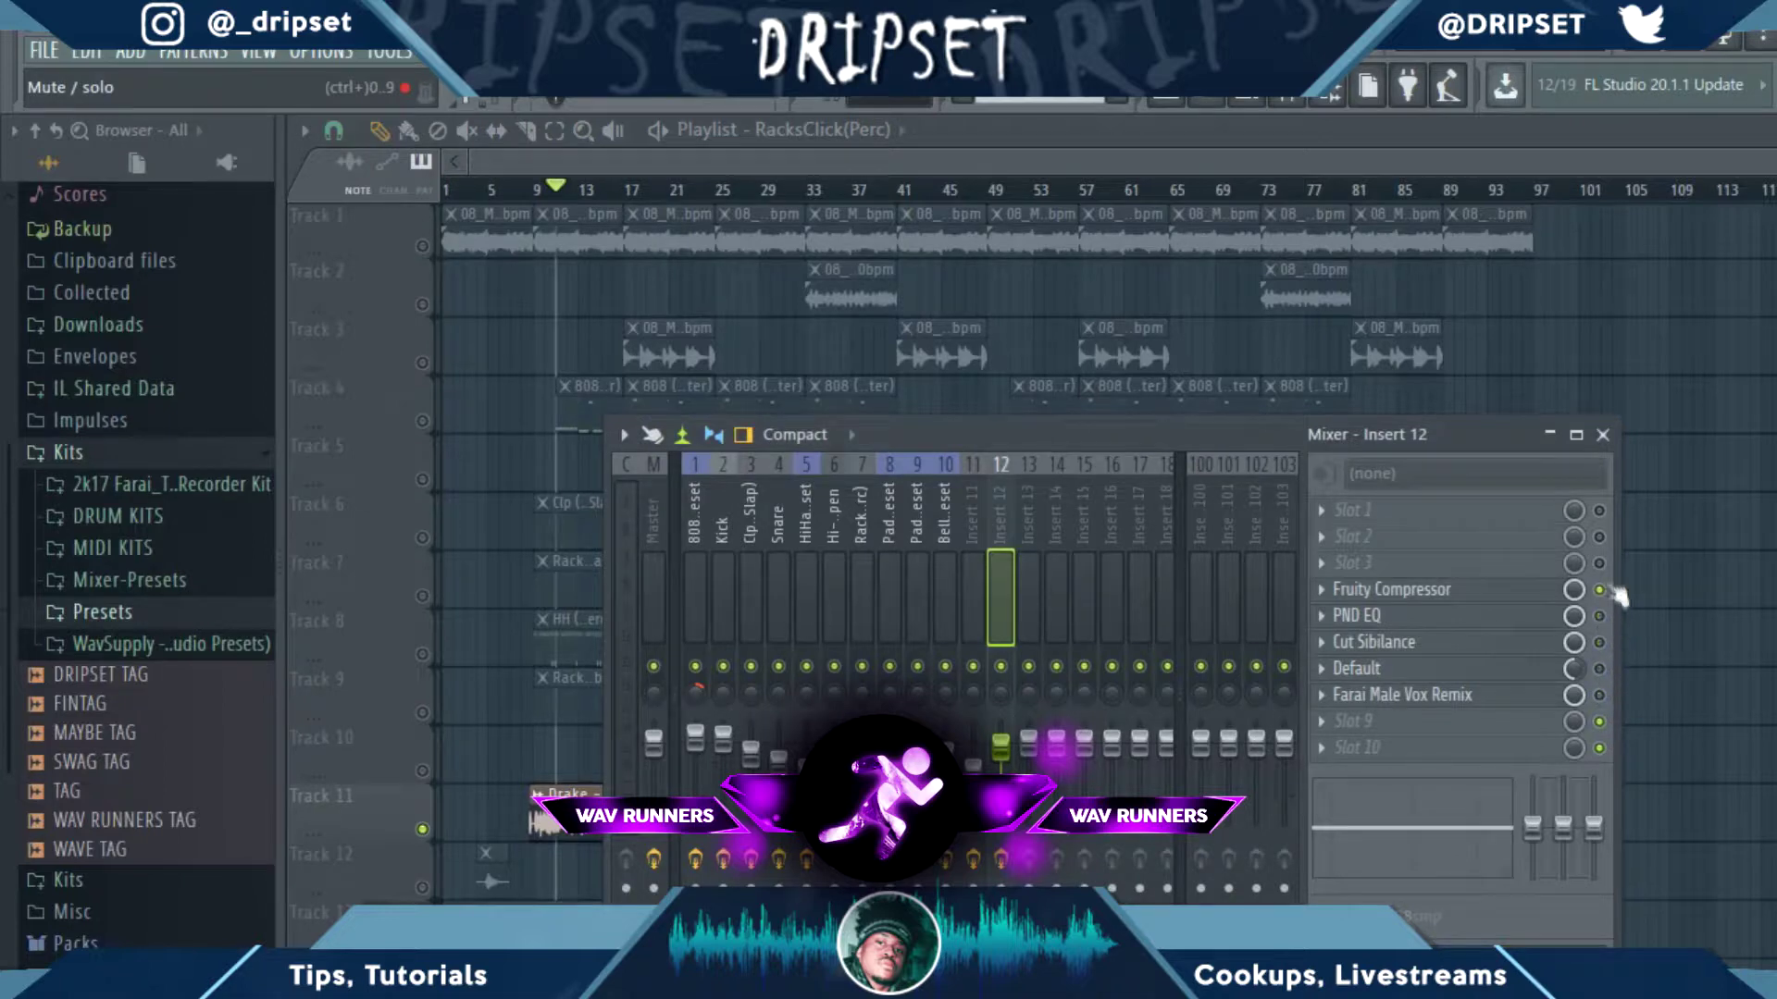
pyautogui.press('space')
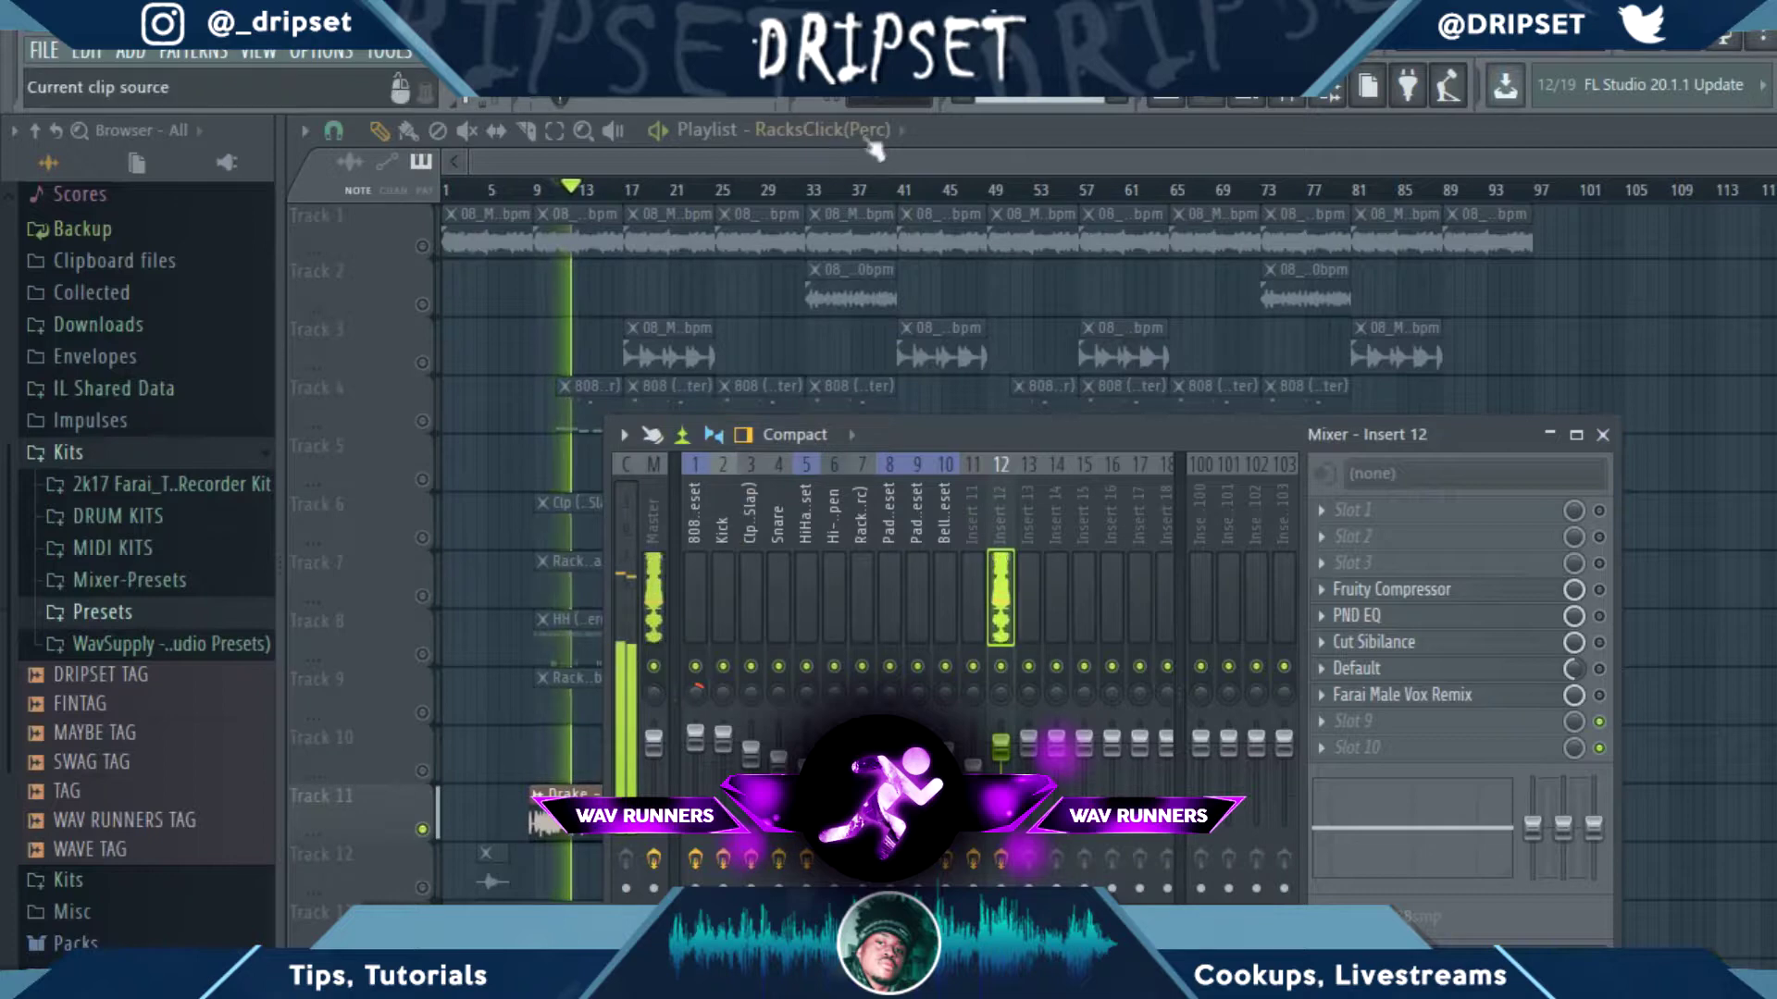
pyautogui.press('F9')
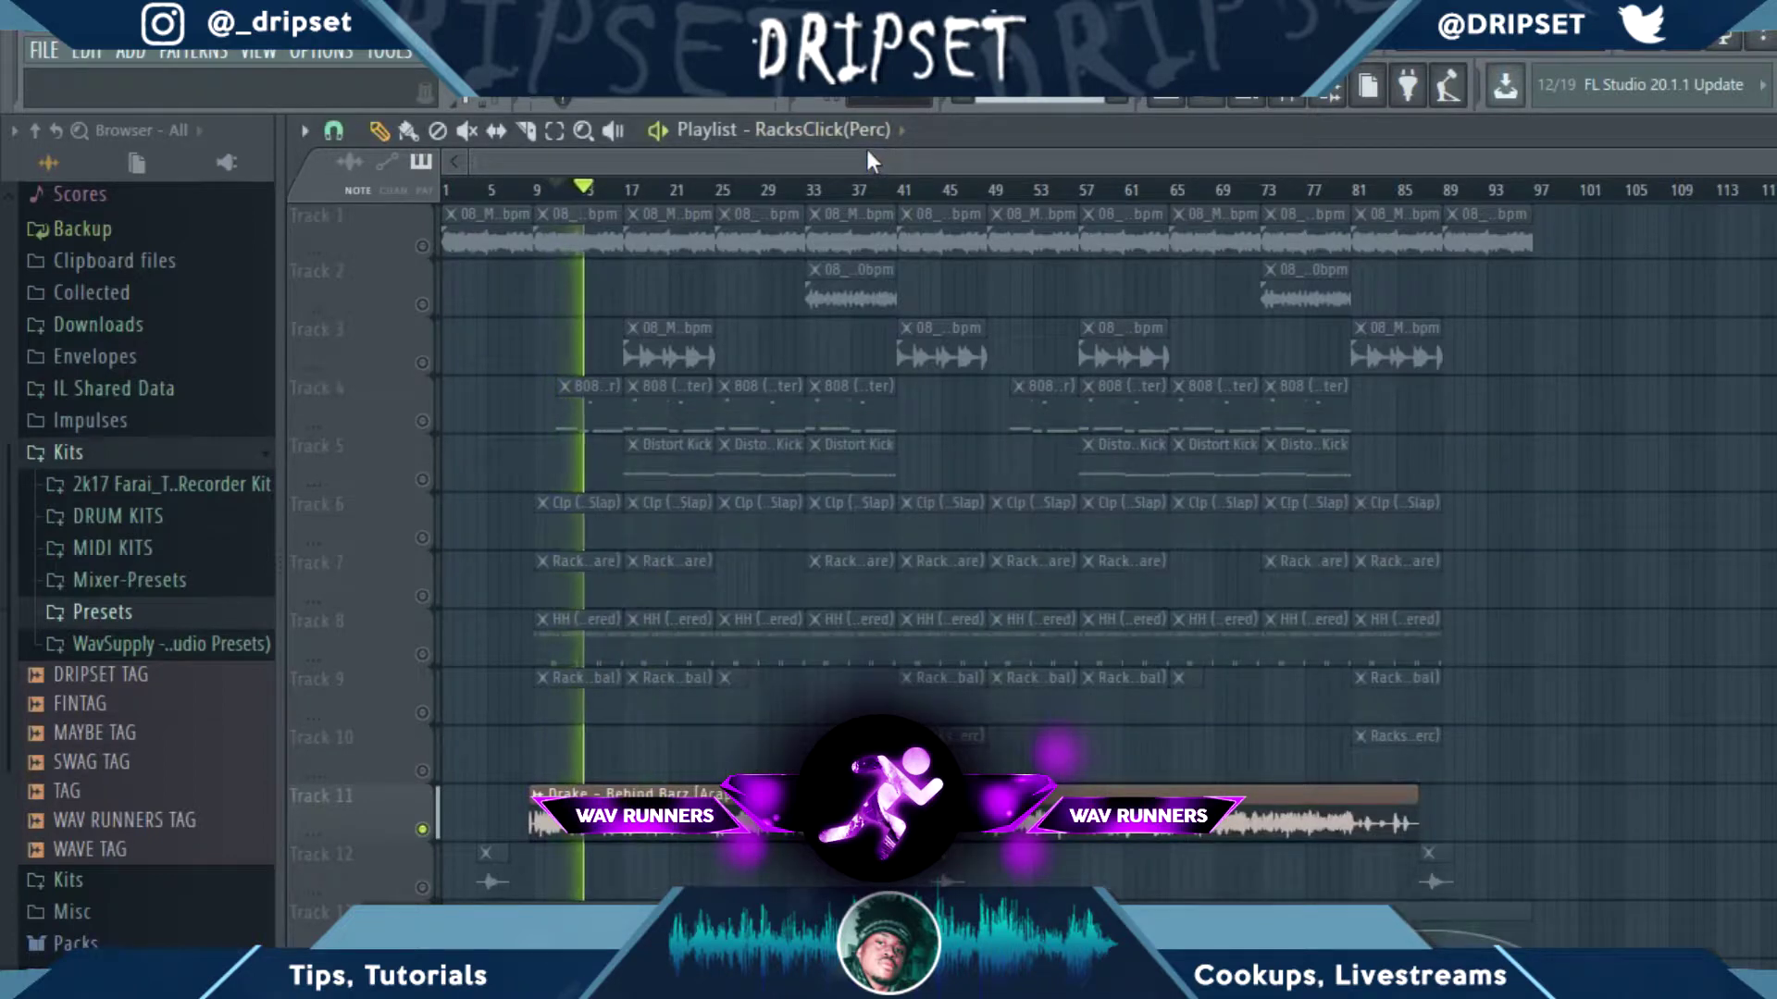
pyautogui.press('space')
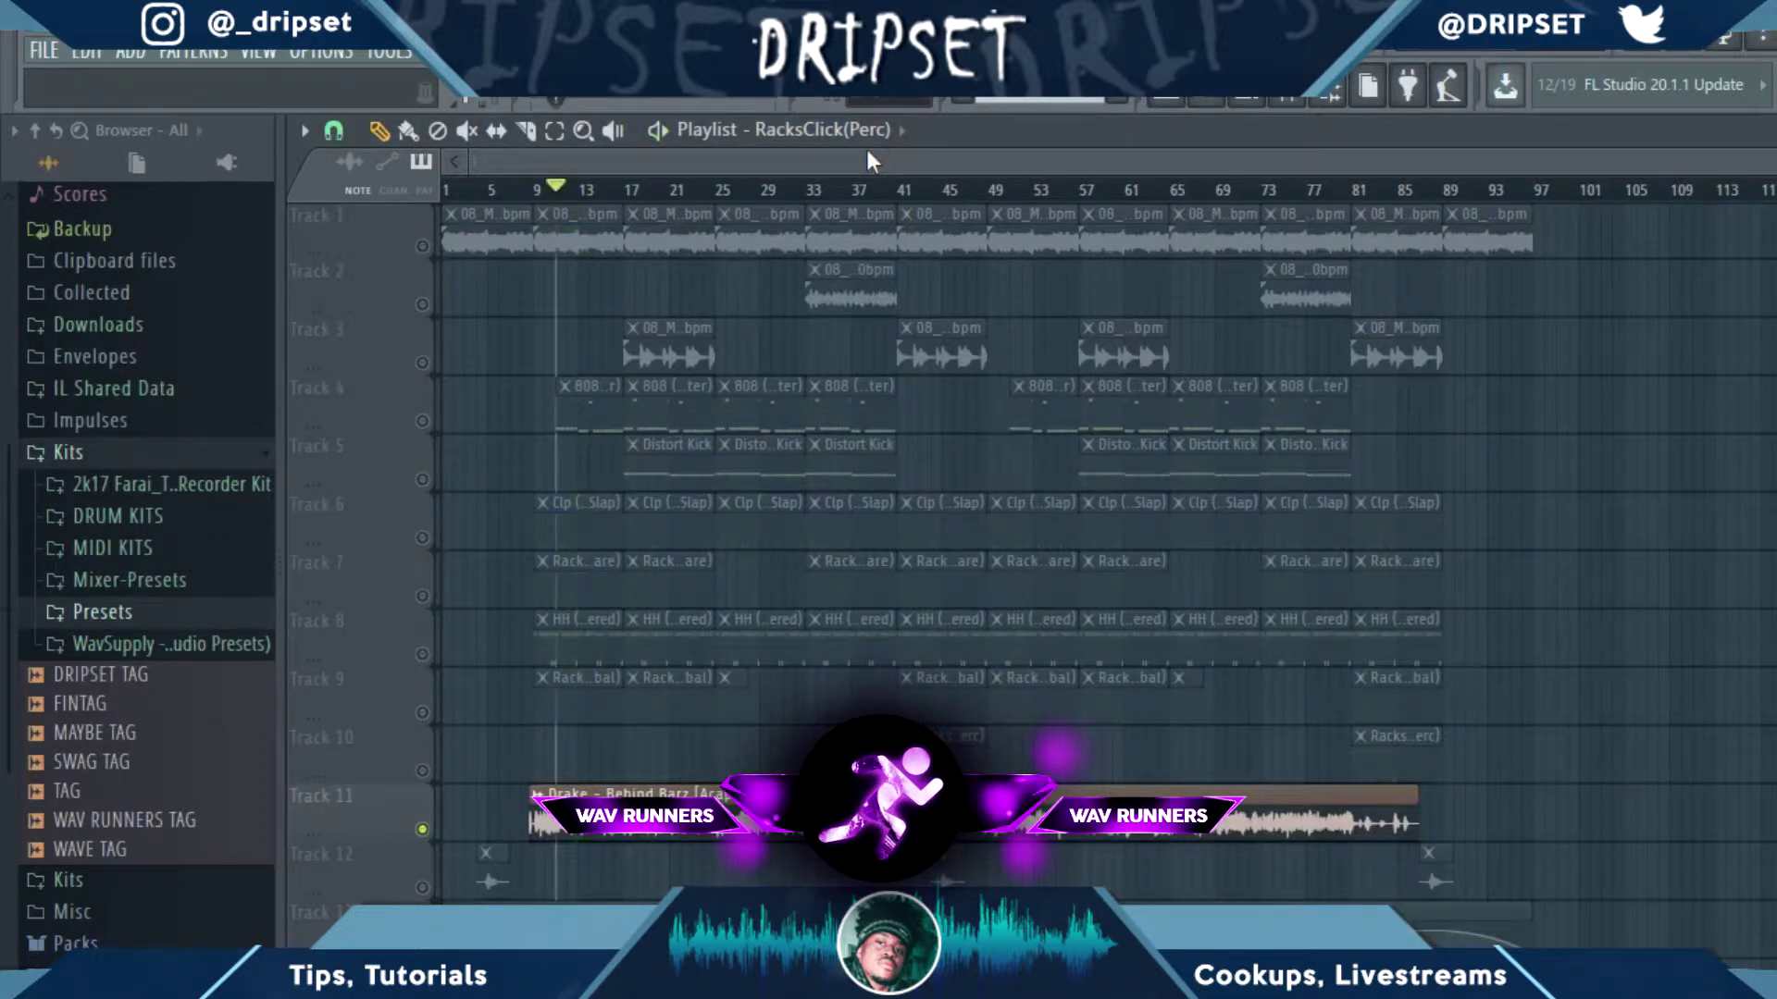
# Step: Inspect the Fruity Compressor, PND EQ and Cut Sibilance settings on the vocal's mixer Insert 12, closing each plugin window
pyautogui.click(1291, 110)
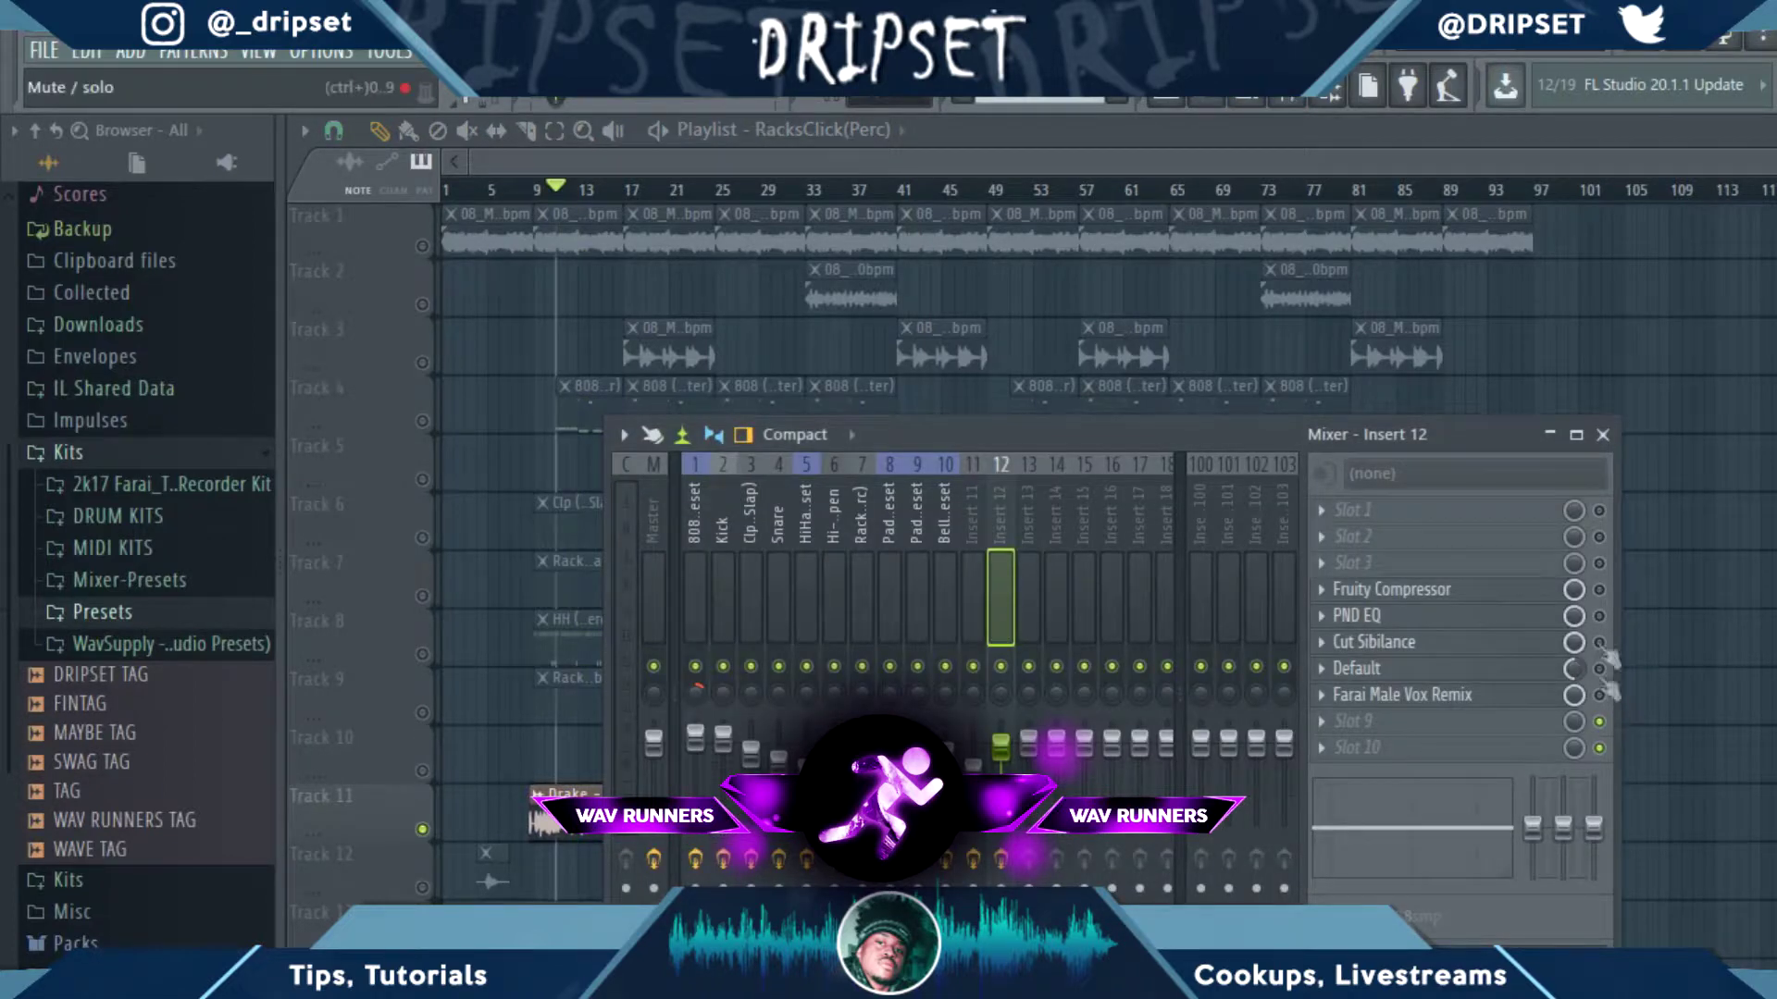
pyautogui.click(1416, 592)
pyautogui.click(1393, 618)
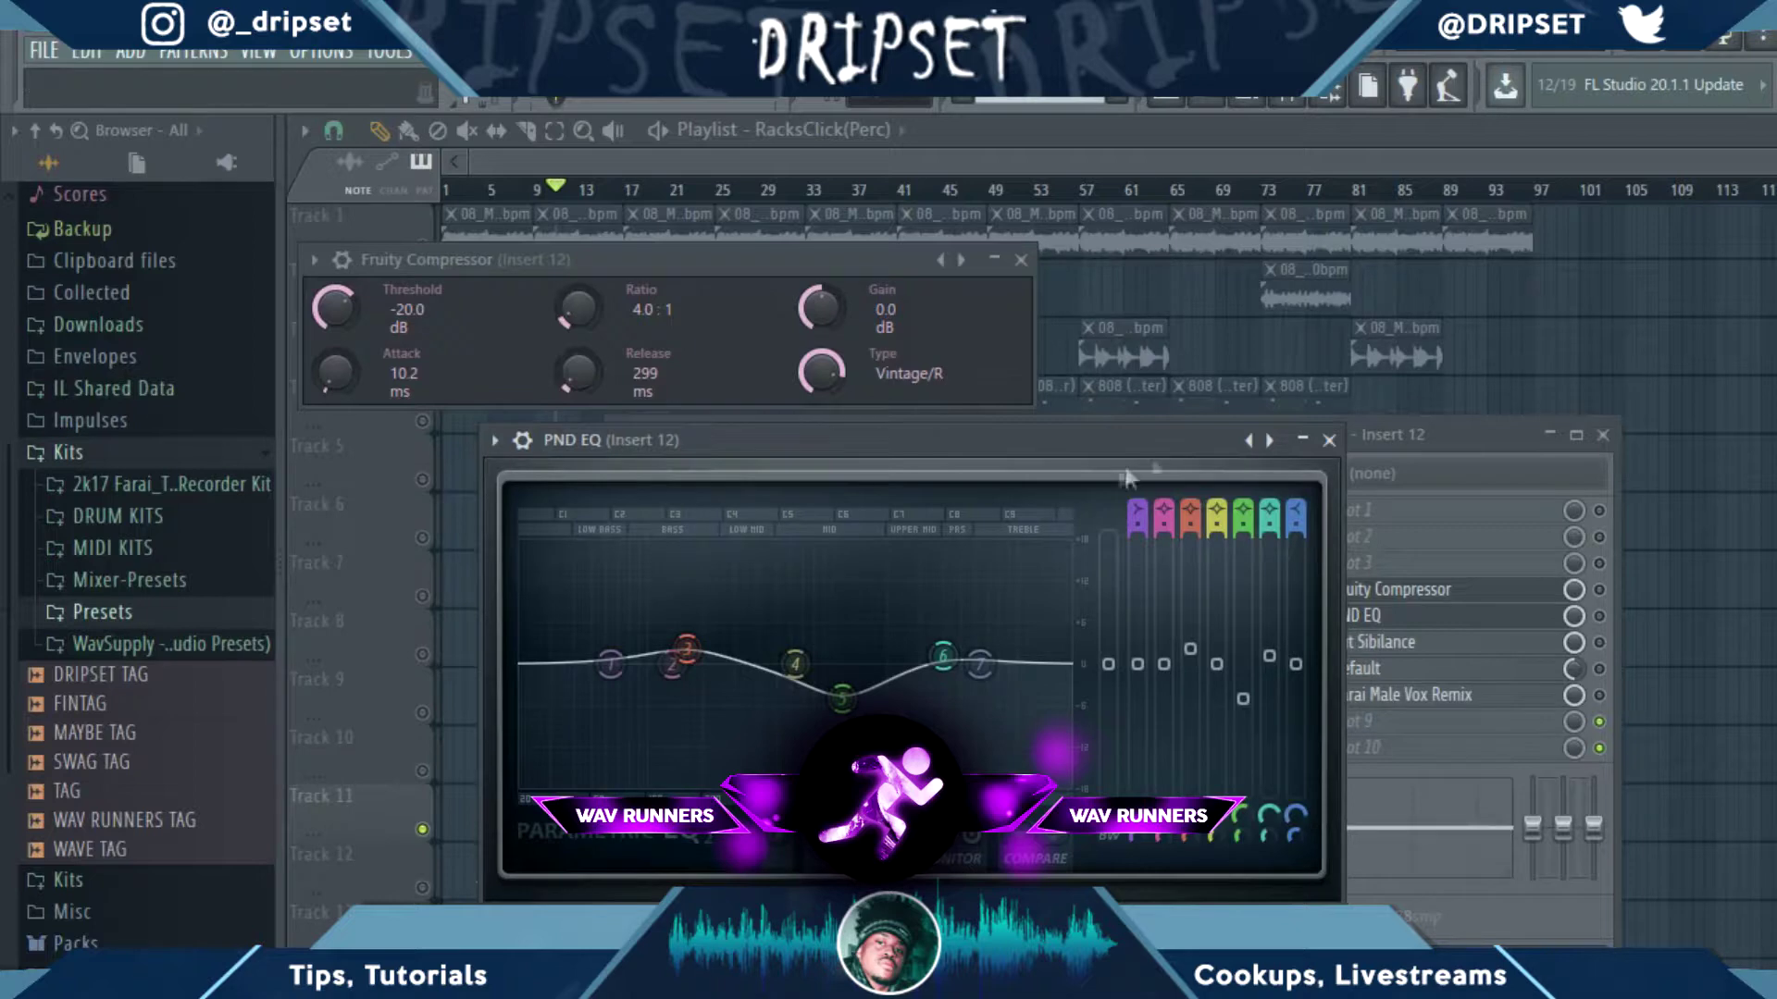
pyautogui.click(1329, 439)
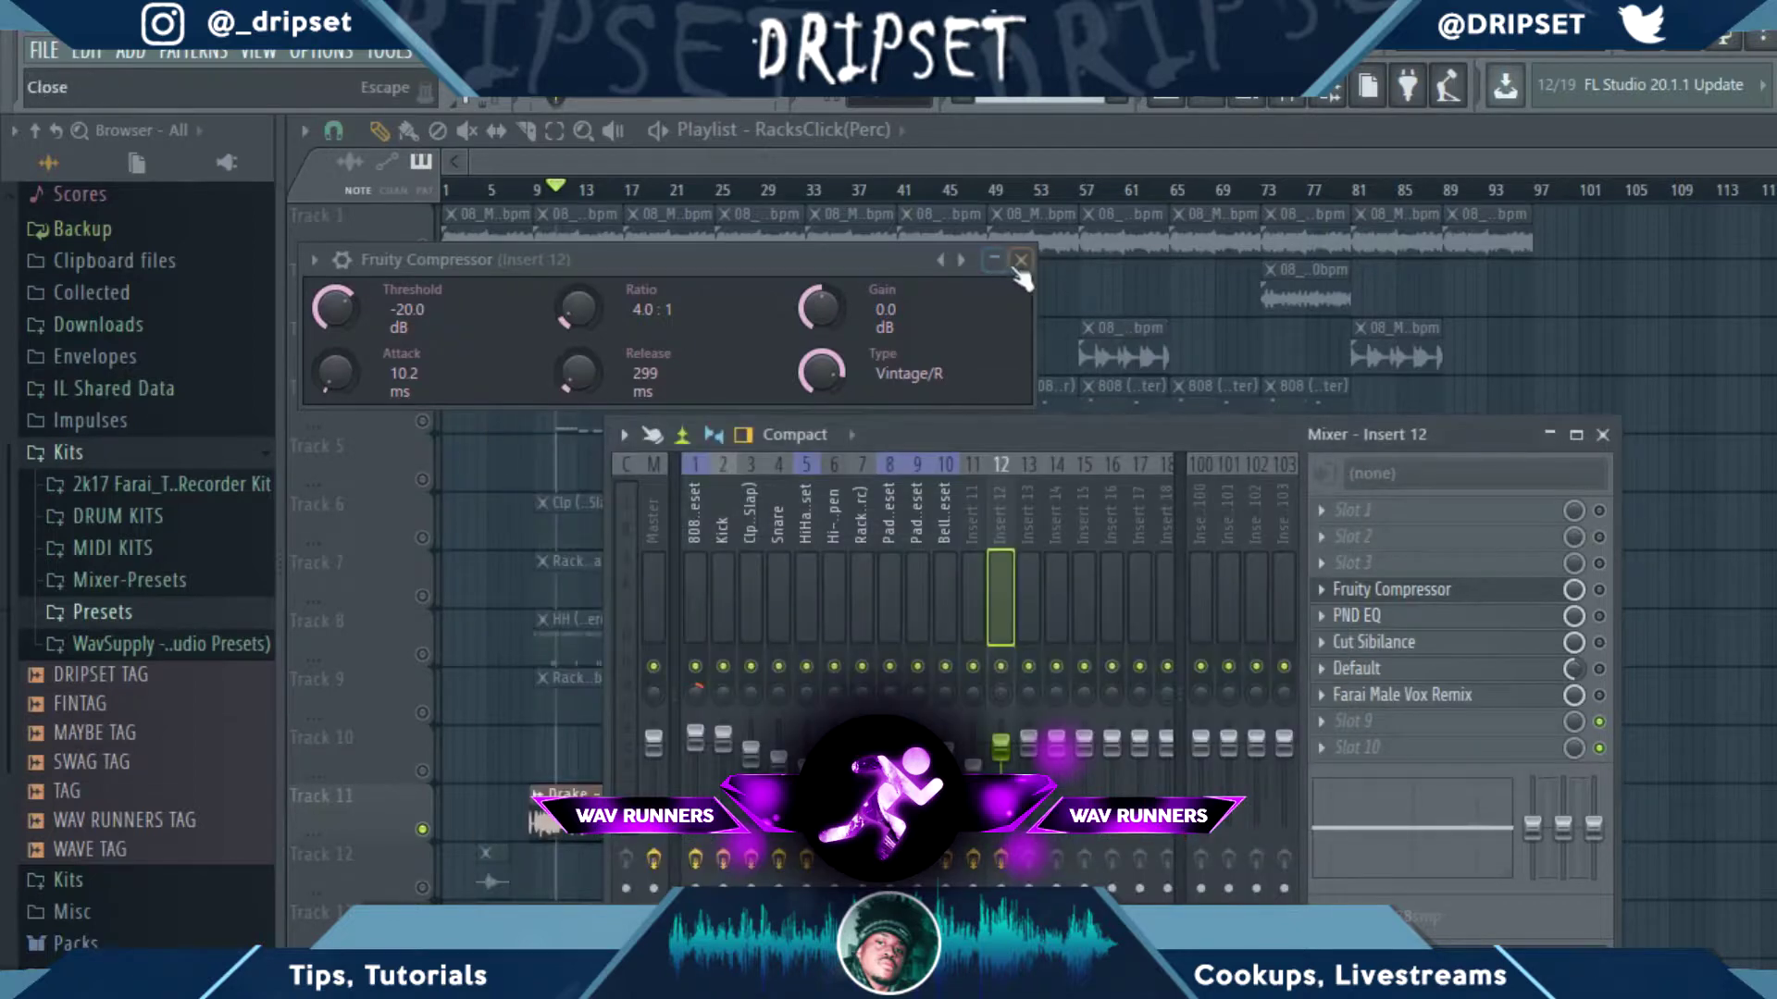
pyautogui.click(1021, 261)
pyautogui.click(1352, 646)
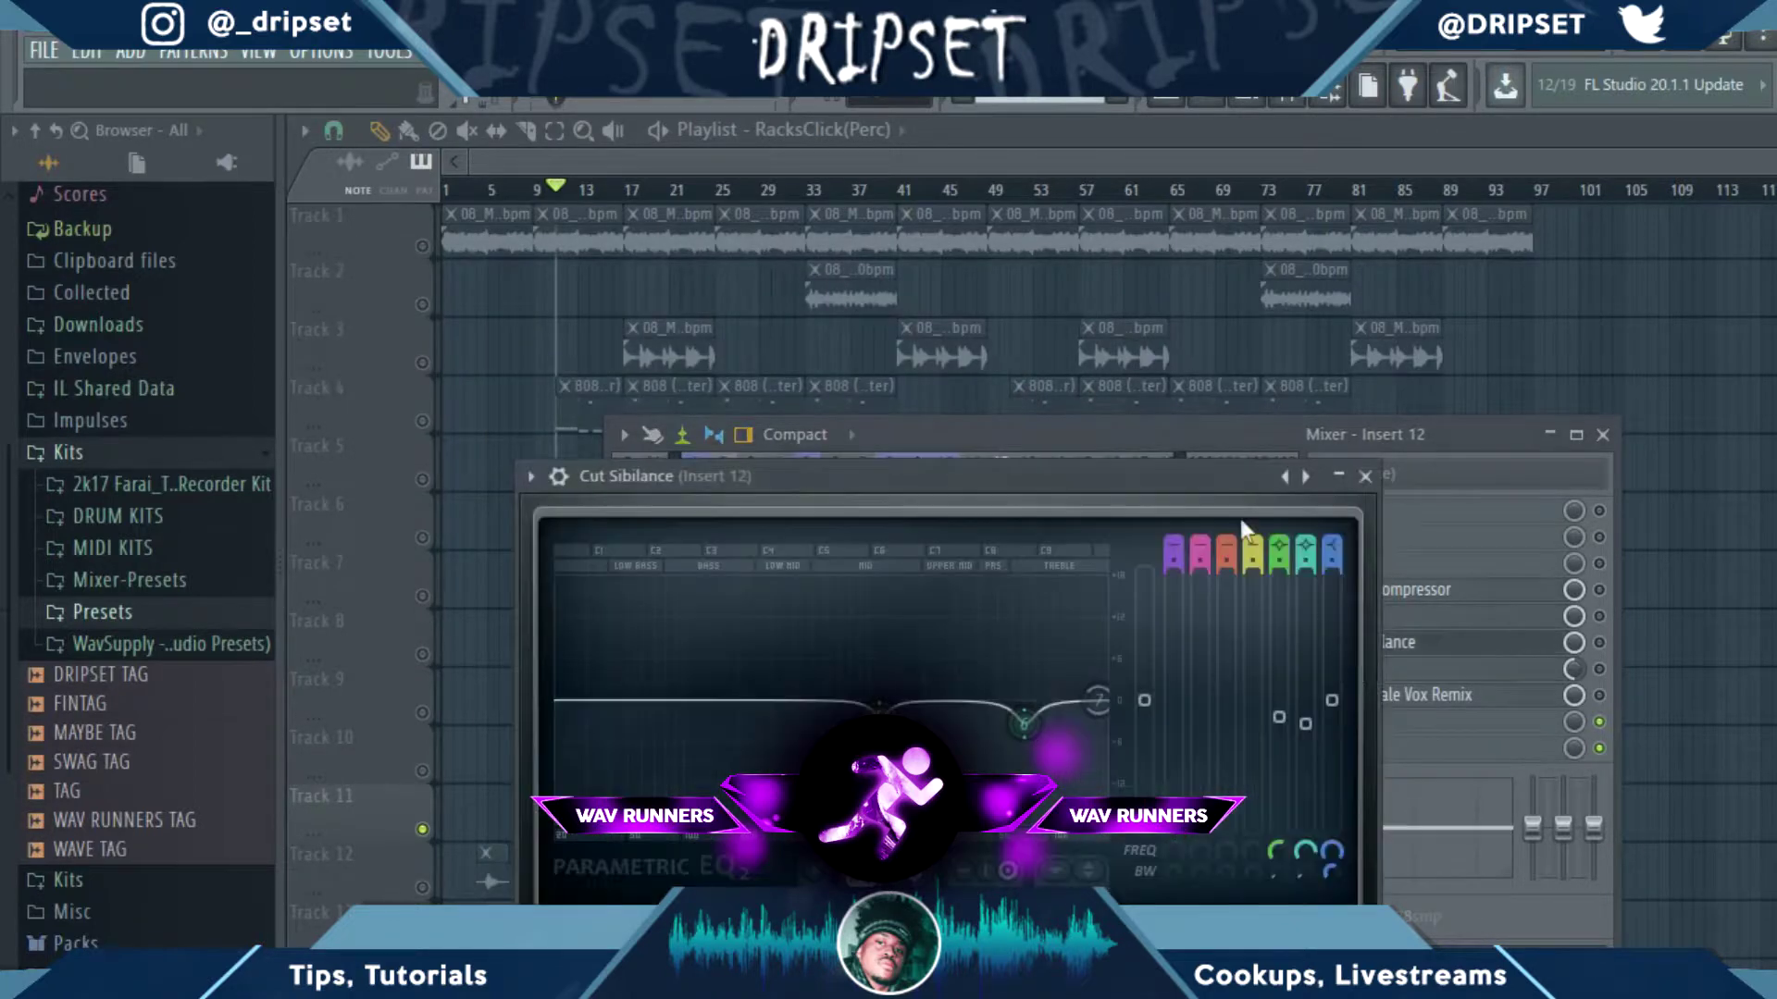
pyautogui.click(1365, 476)
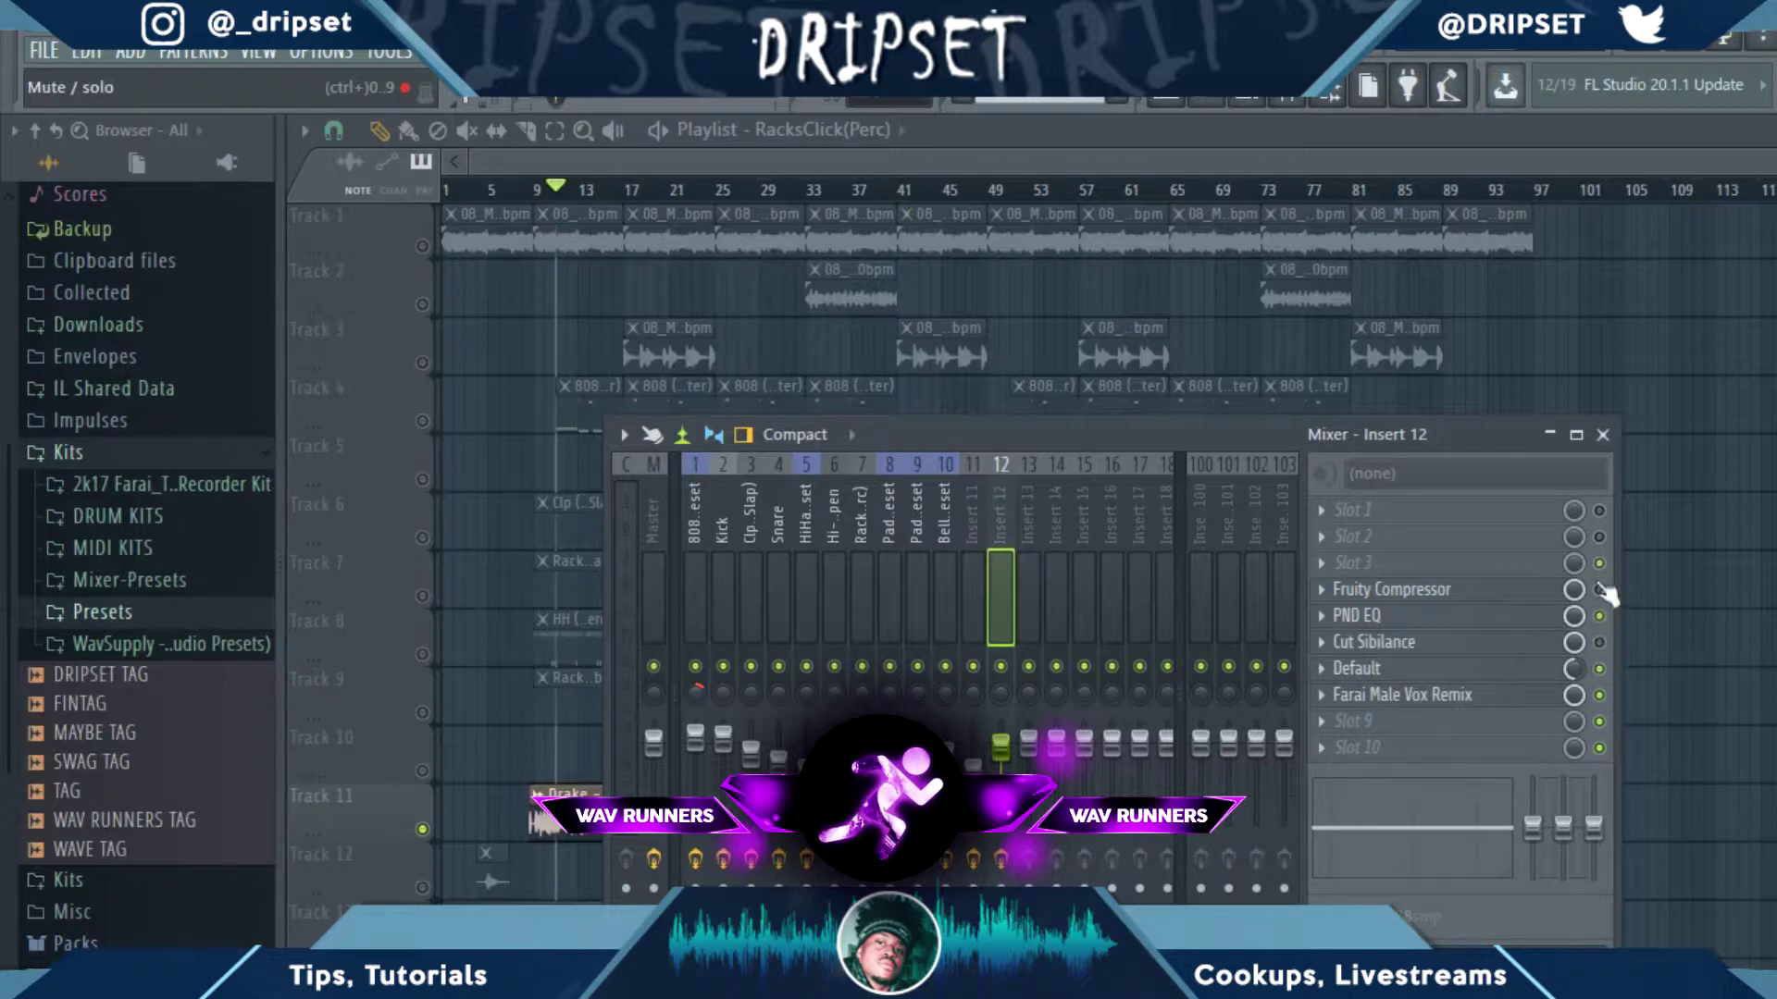
# Step: Play the soloed vocal from bar 11 with its Insert 12 effects re-enabled, and reactivate all playlist tracks
pyautogui.press('space')
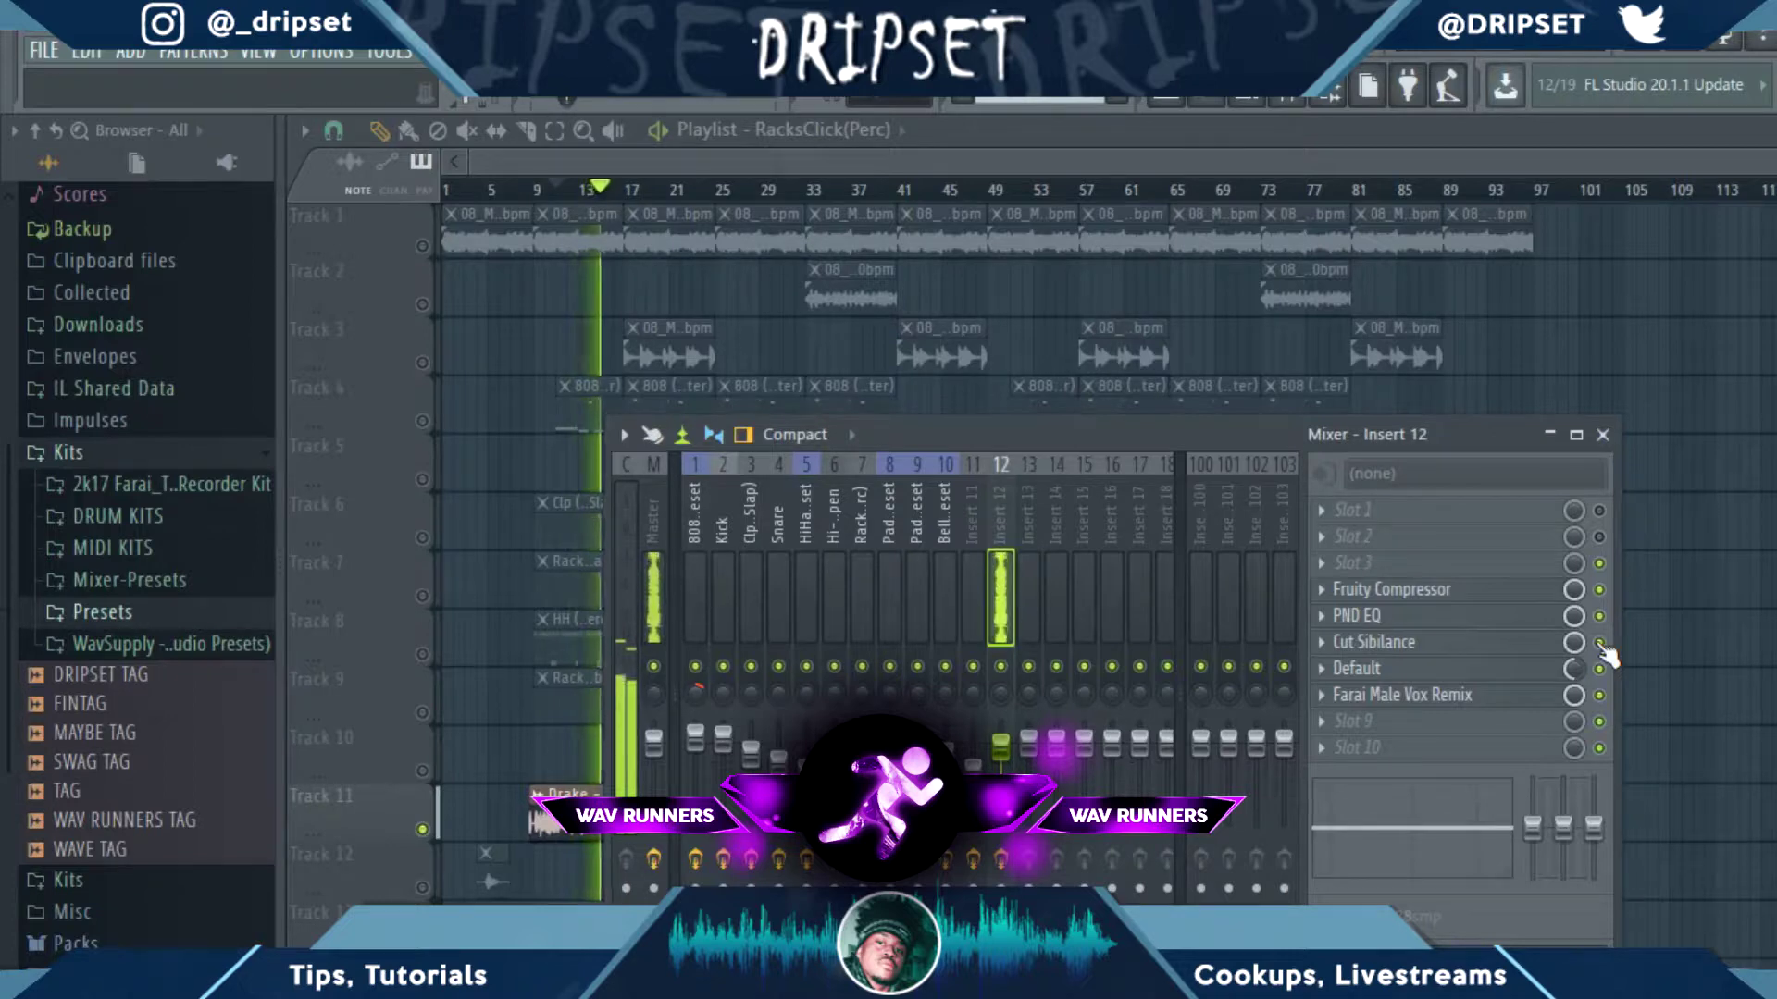
pyautogui.press('space')
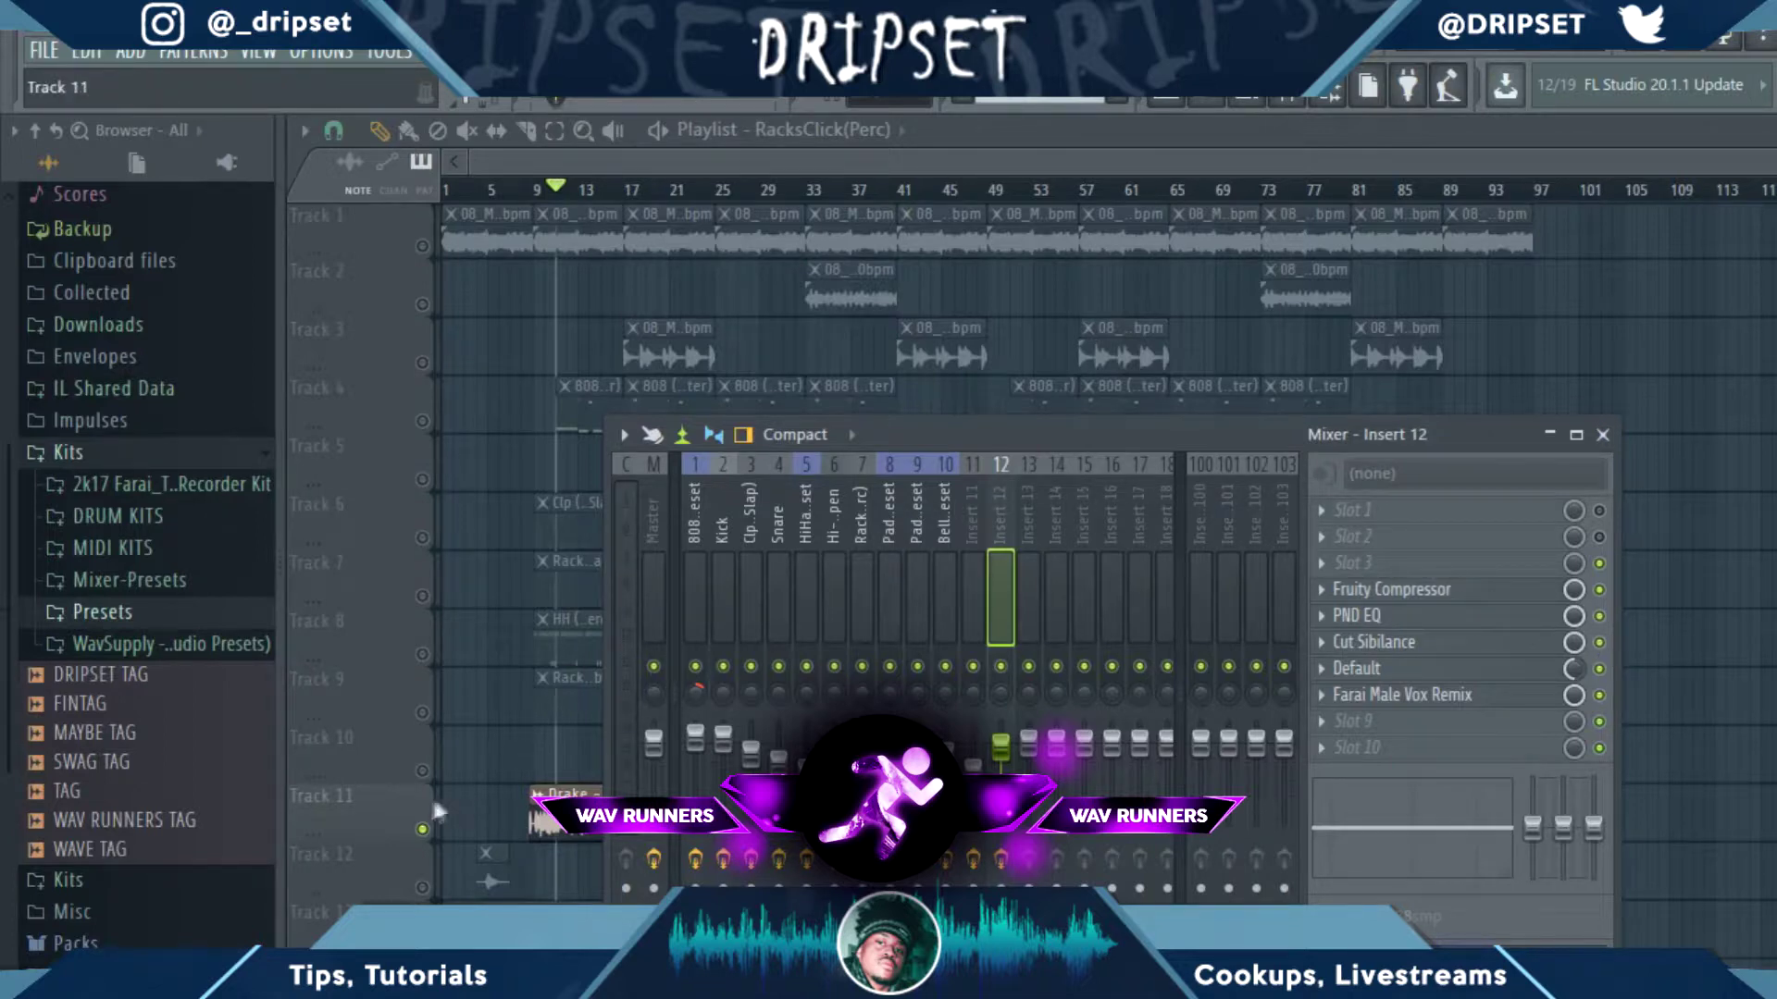
pyautogui.keyDown('ctrl'); pyautogui.click(422, 829); pyautogui.keyUp('ctrl')
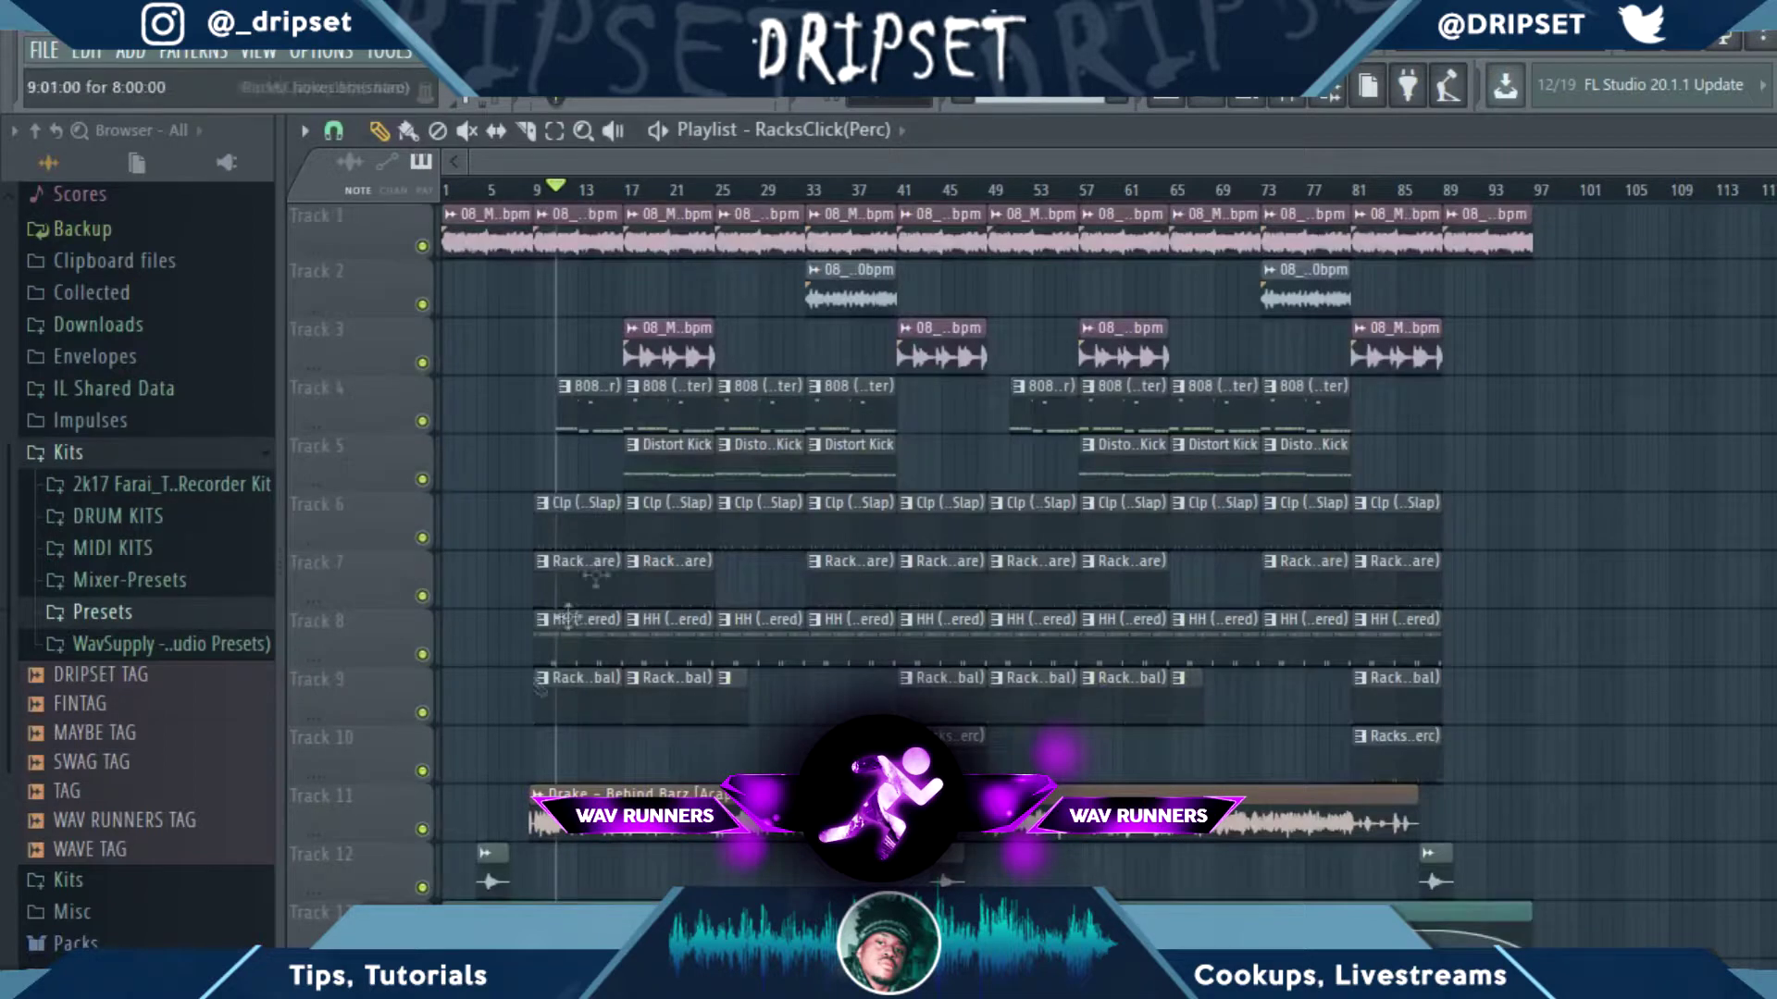
# Step: Play the full arrangement with the vocal from around bar 7, fitting the whole song in the playlist
pyautogui.click(516, 190)
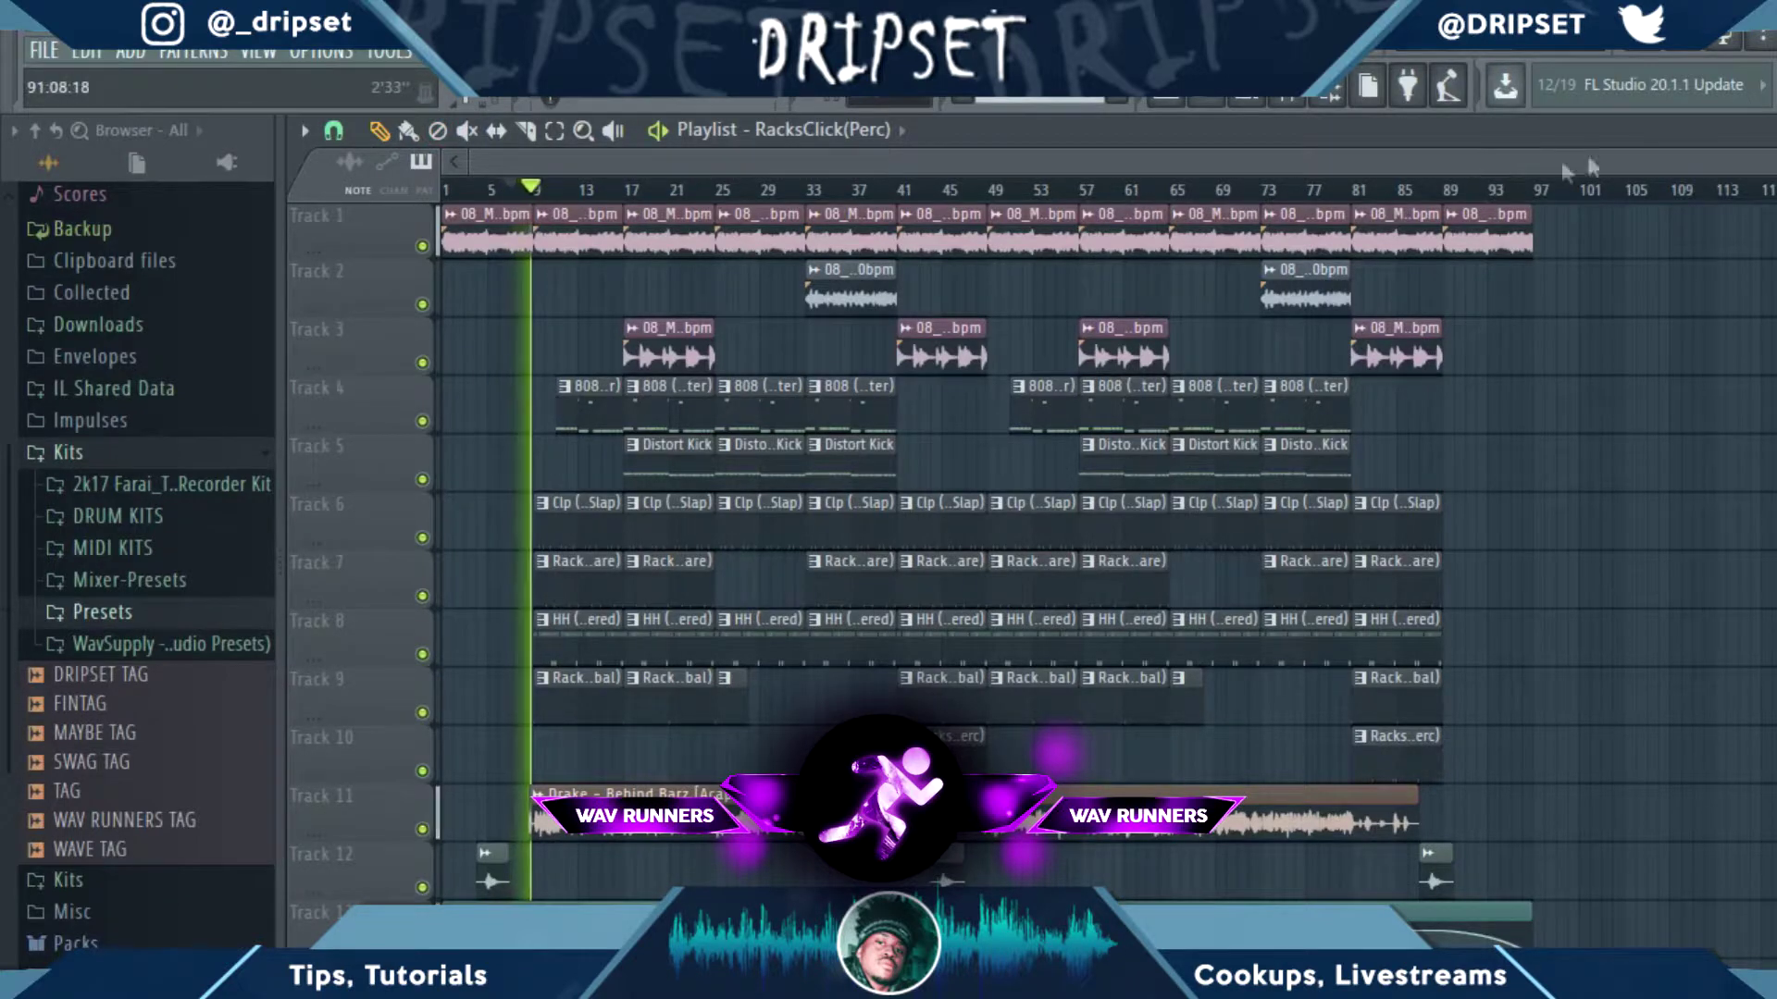
pyautogui.scroll(1, 1532, 178)
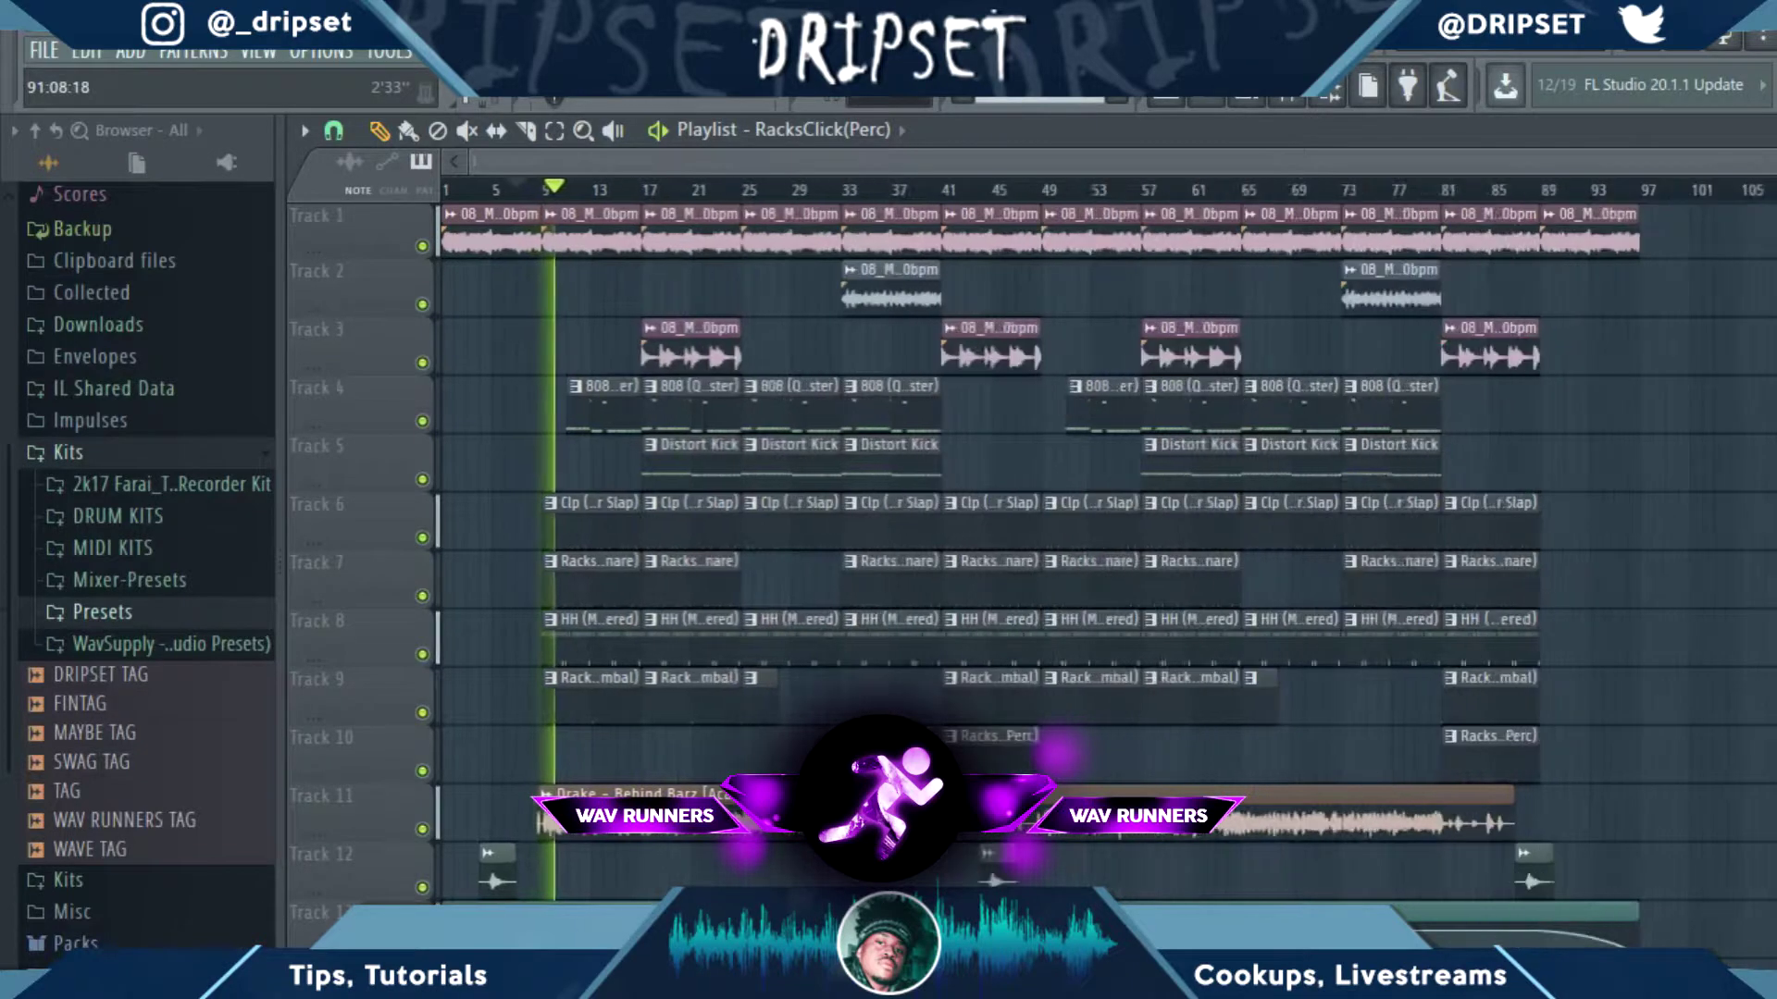
pyautogui.scroll(4, 1092, 533)
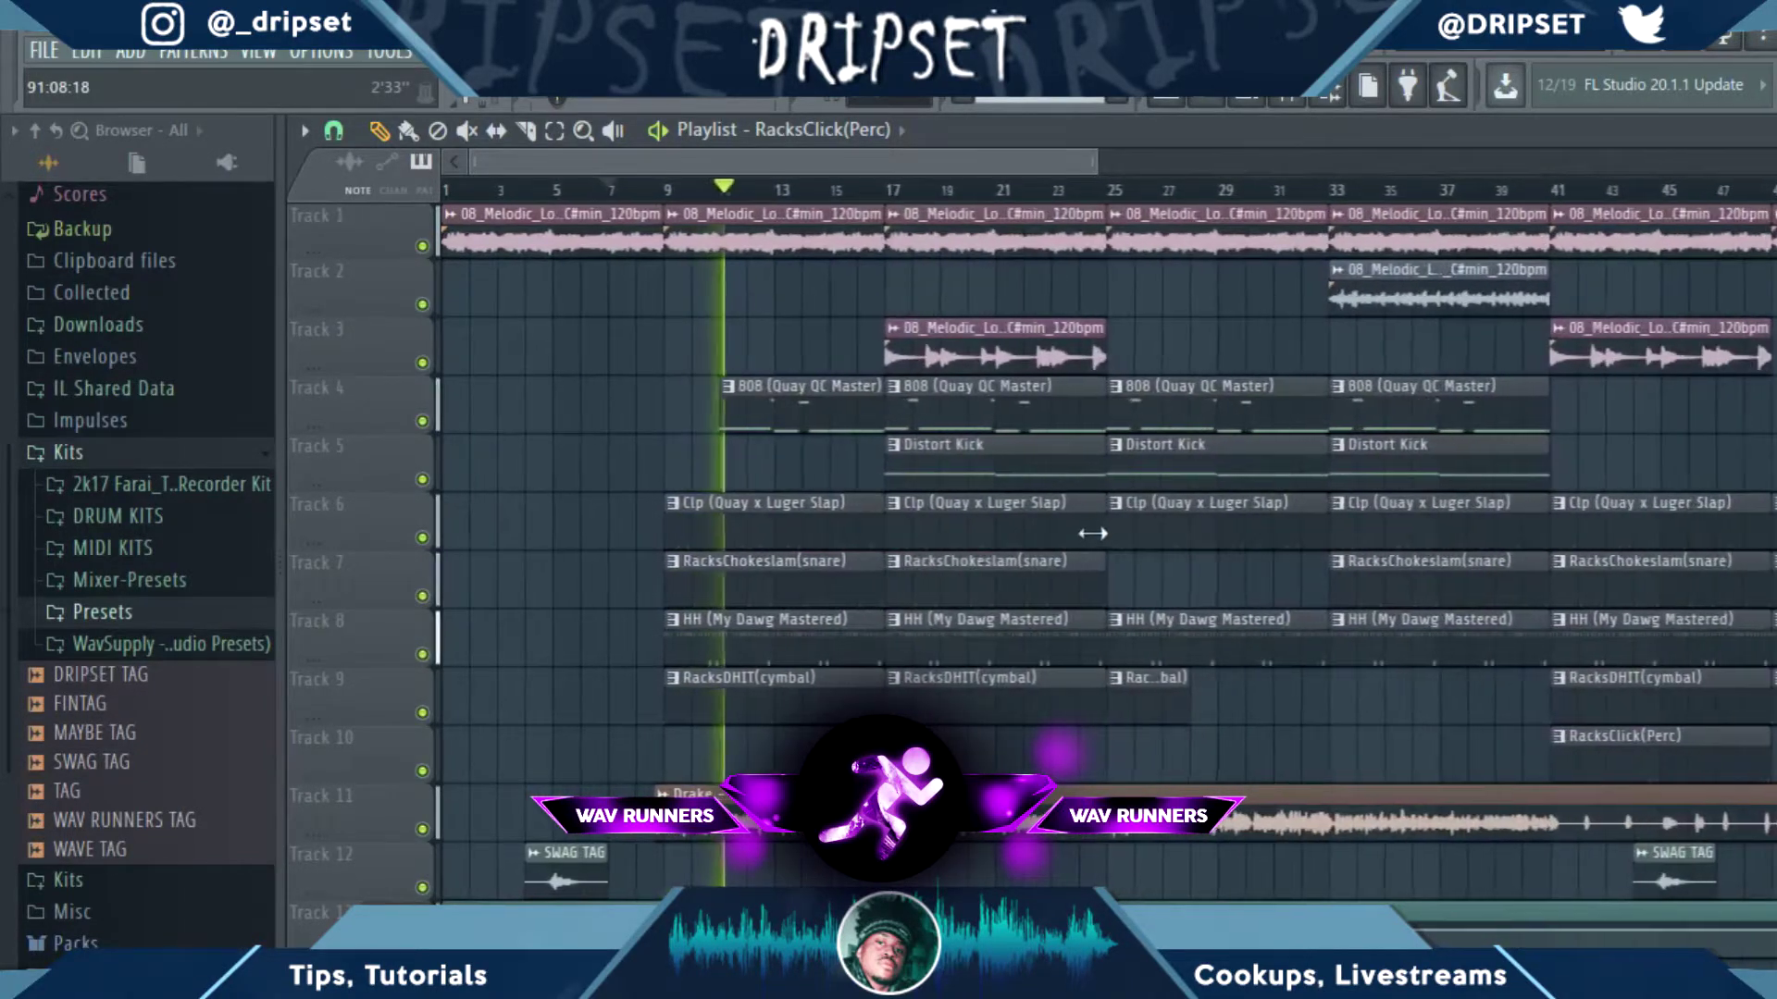
pyautogui.scroll(-1, 1092, 533)
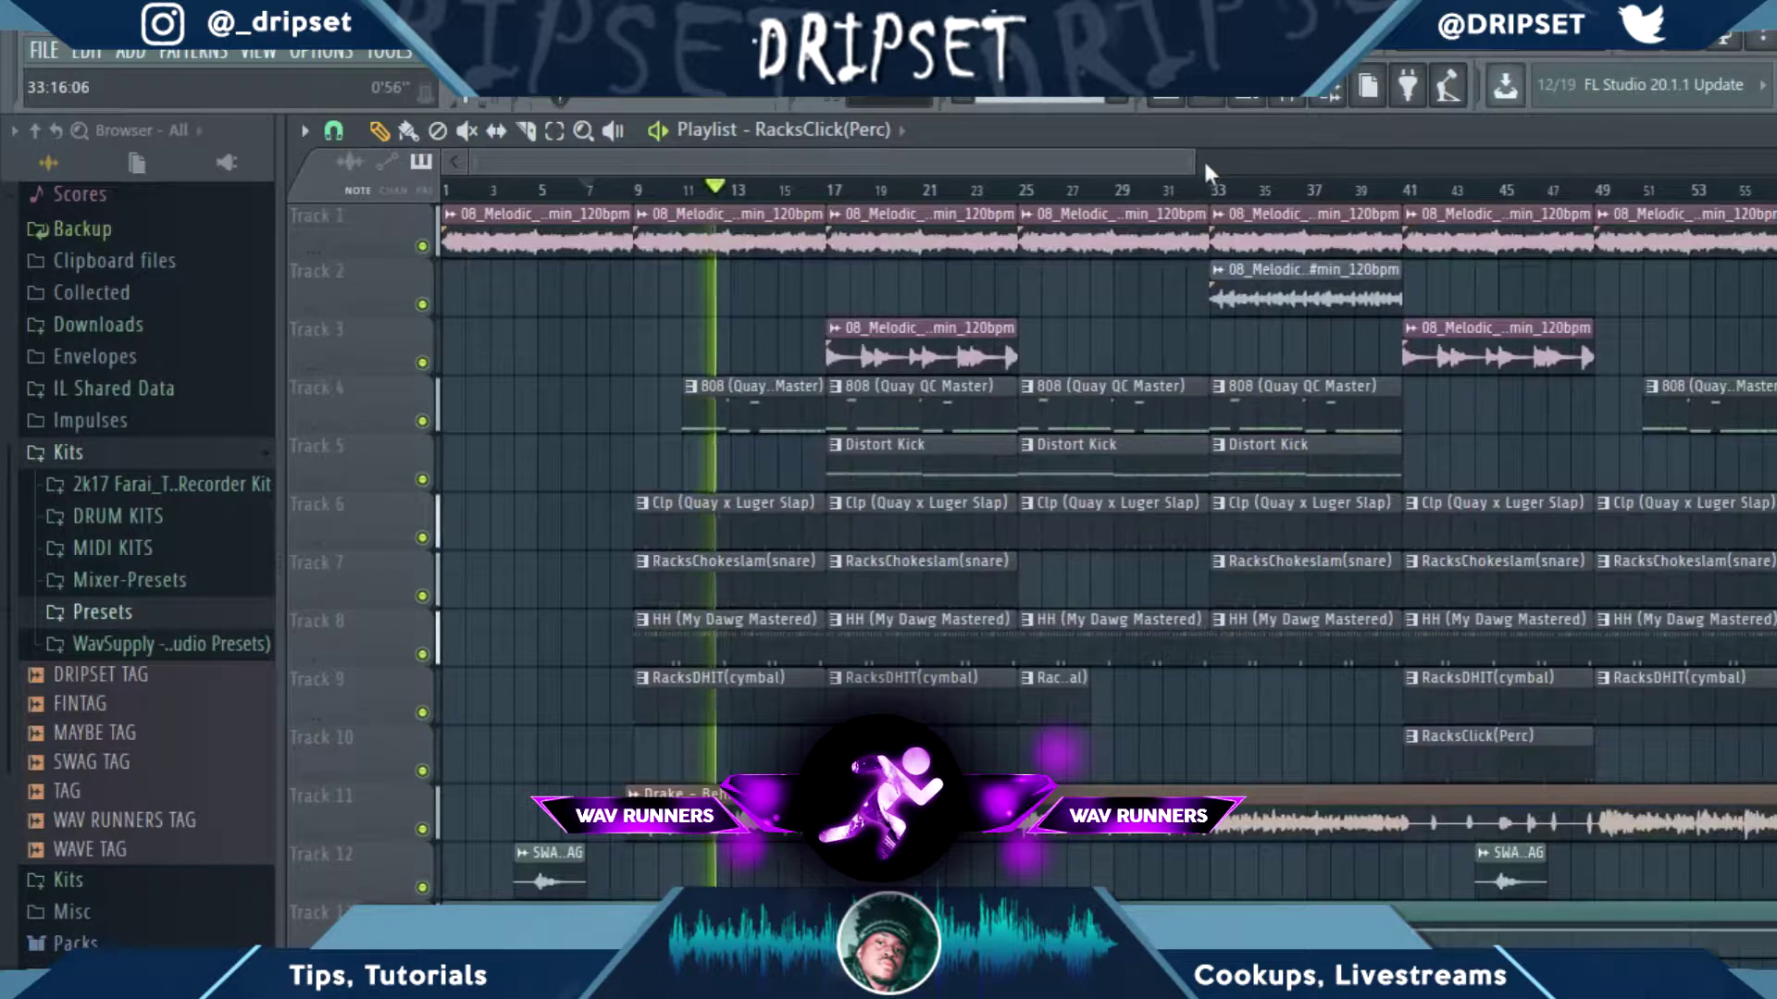
pyautogui.moveTo(1198, 165); pyautogui.dragTo(1270, 115)
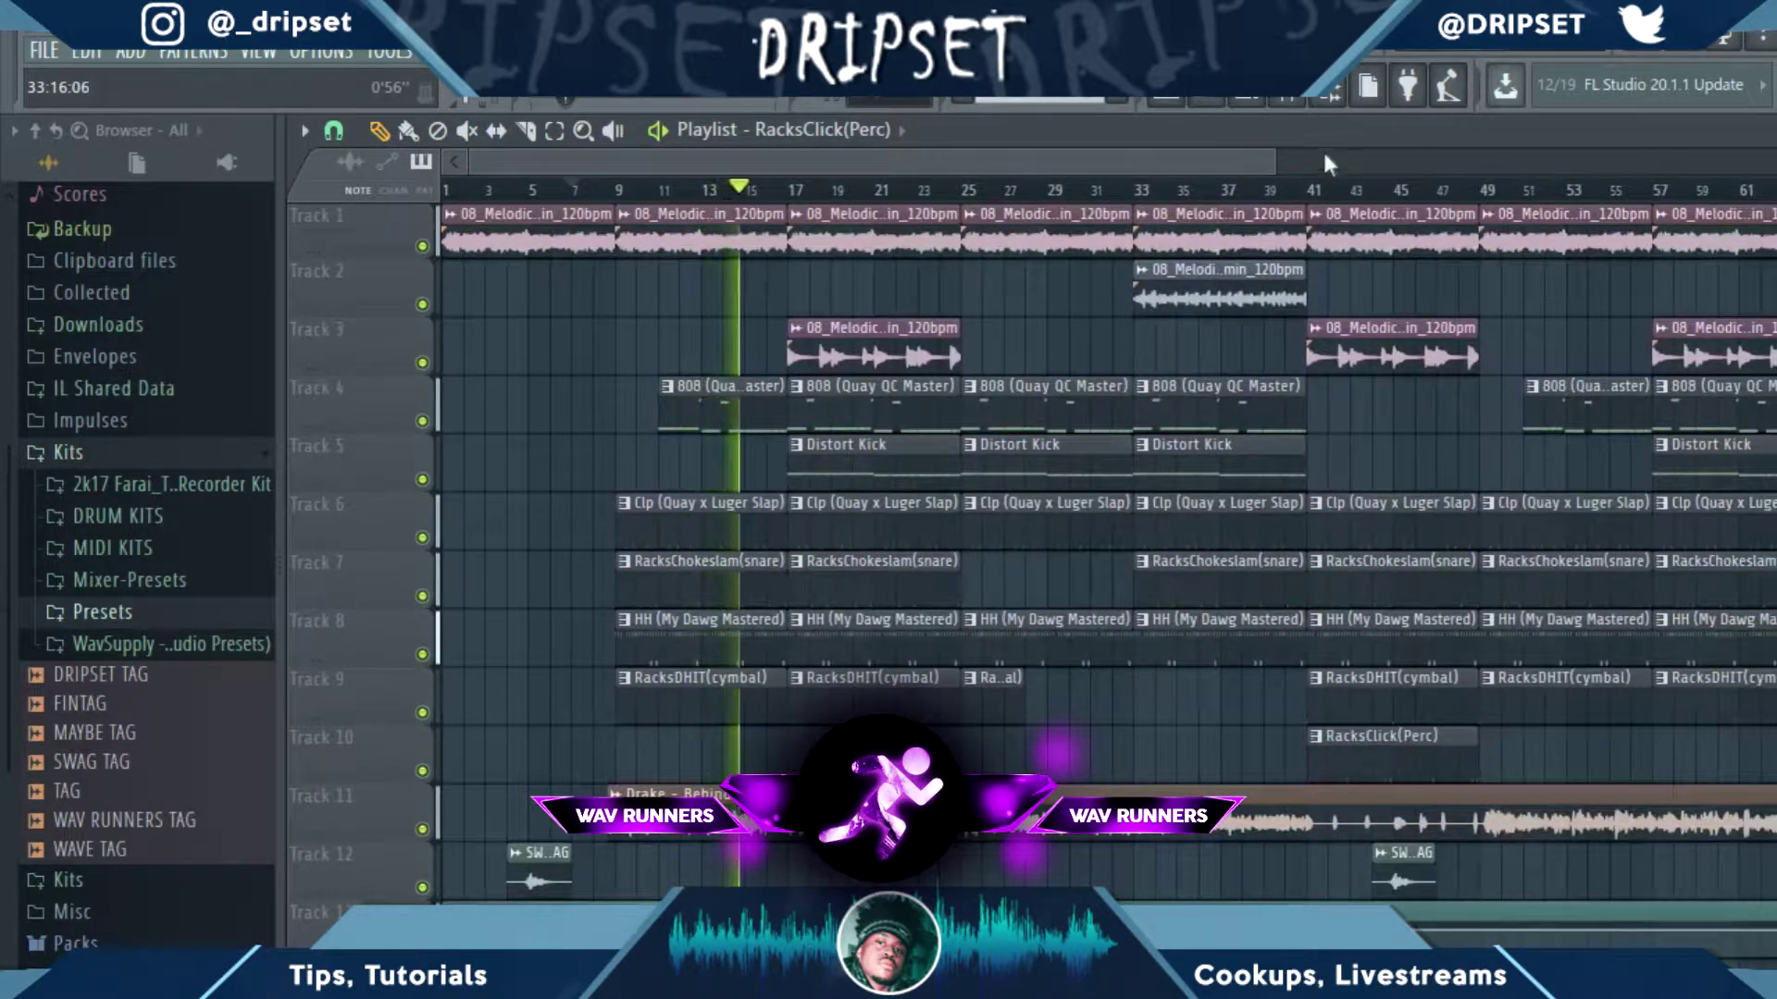
pyautogui.moveTo(1277, 163); pyautogui.dragTo(1763, 163)
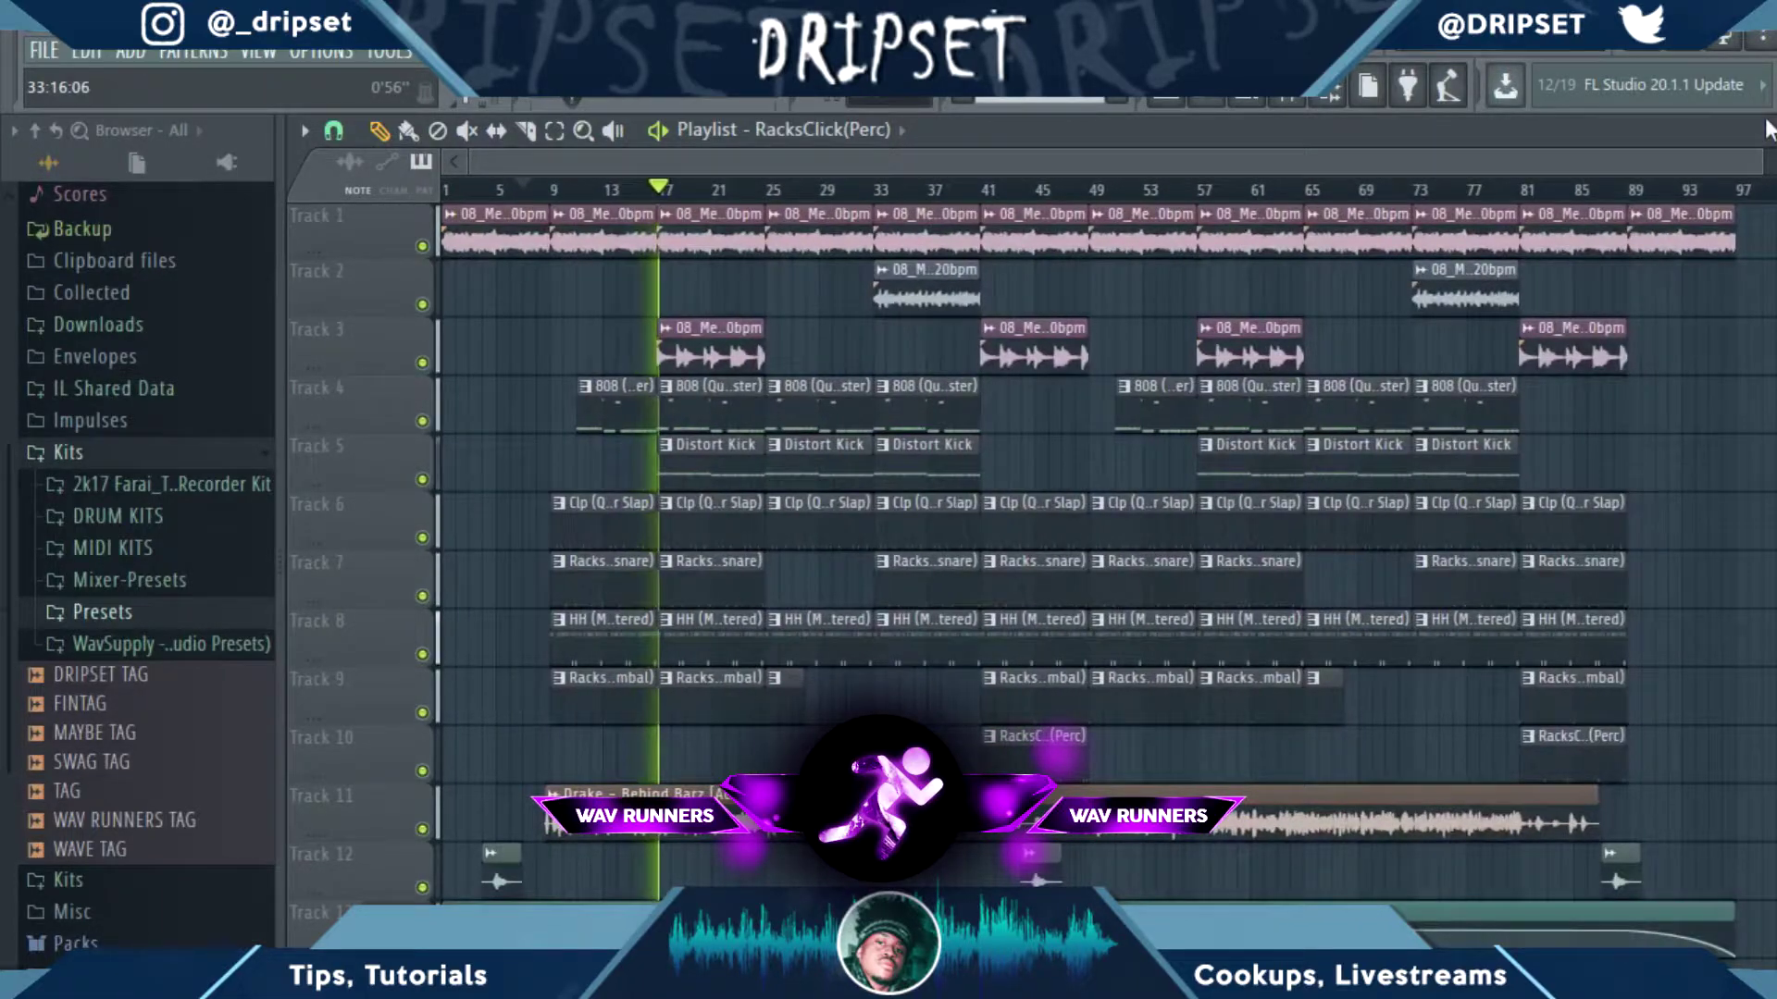
pyautogui.press('space')
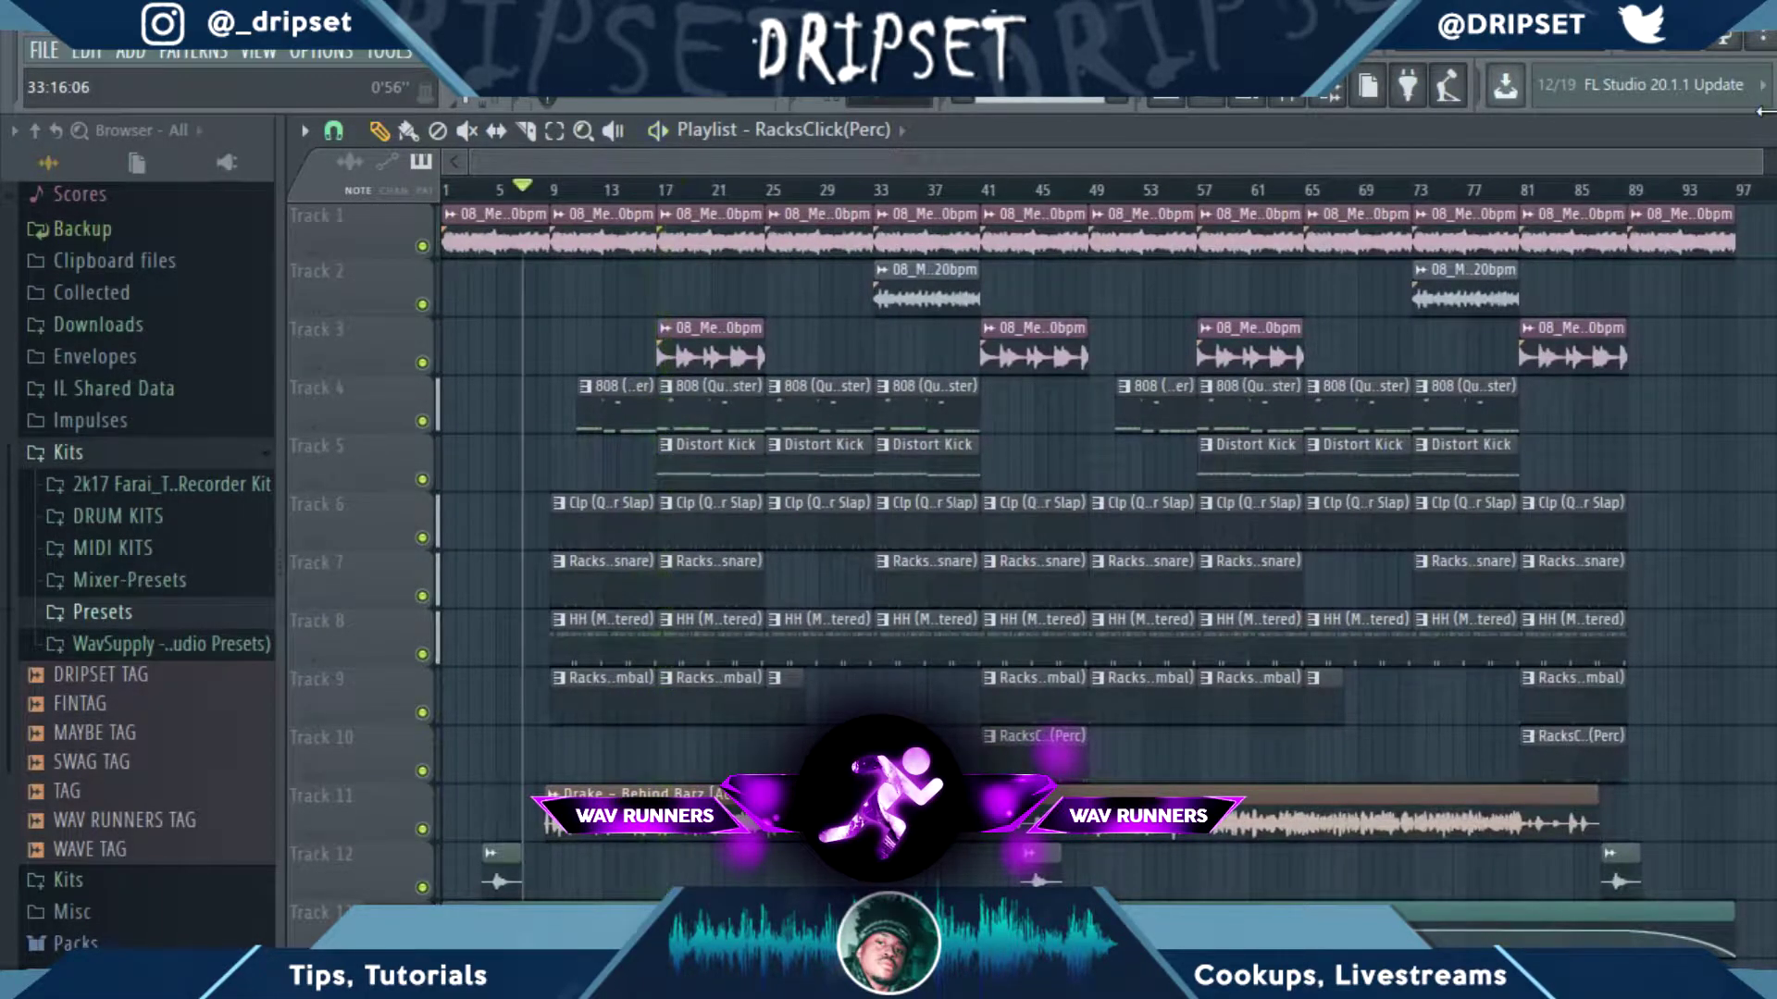
# Step: Review the Kick effects chain in the mixer, play from around bar 7 and review the pad's chain on Insert 8
pyautogui.click(1286, 98)
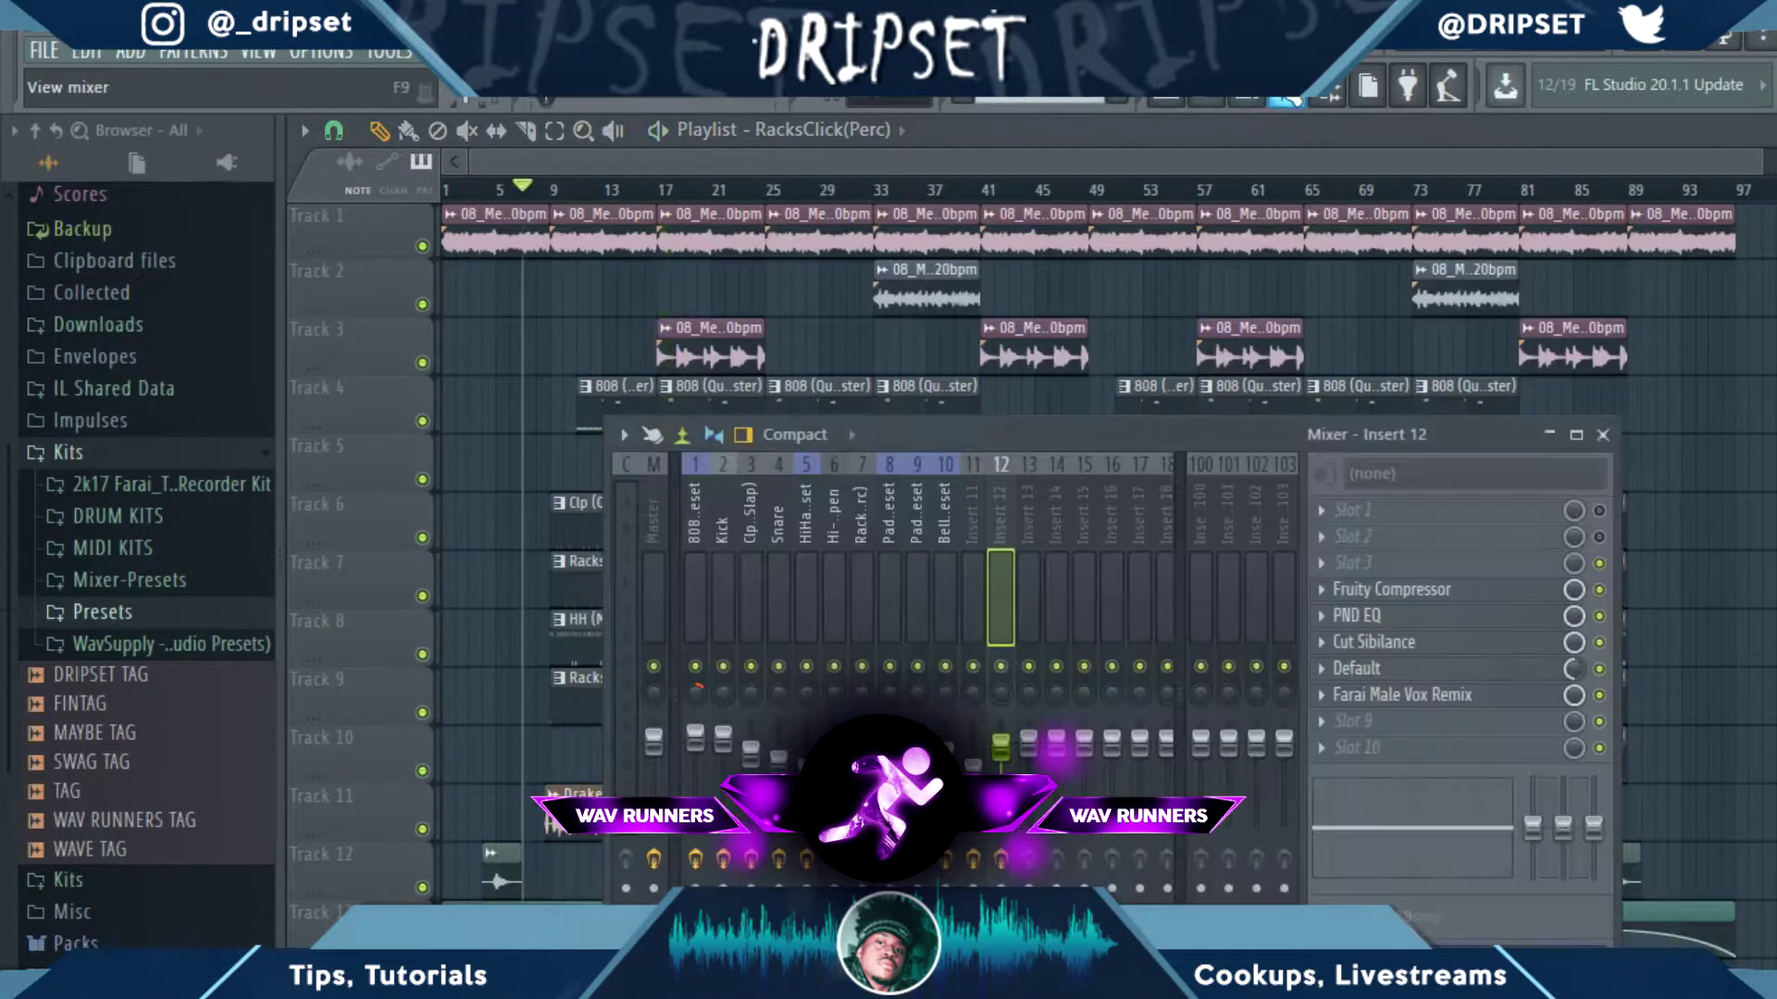
pyautogui.click(727, 614)
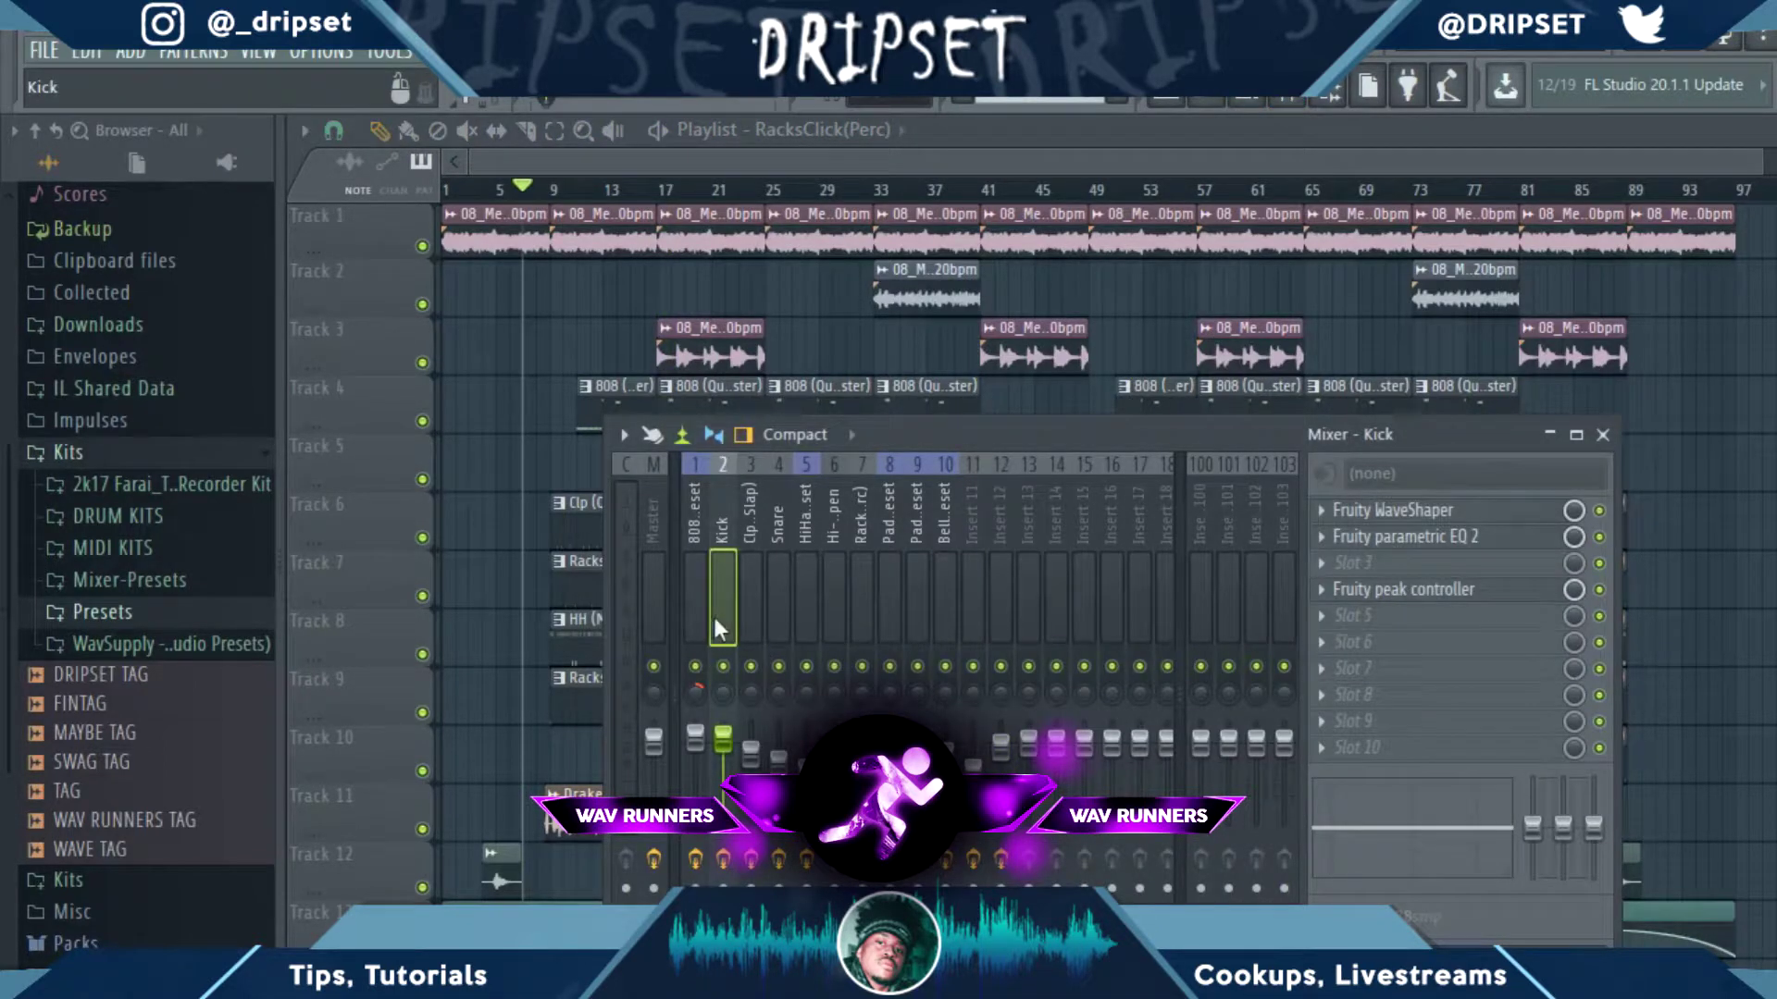
pyautogui.press('space')
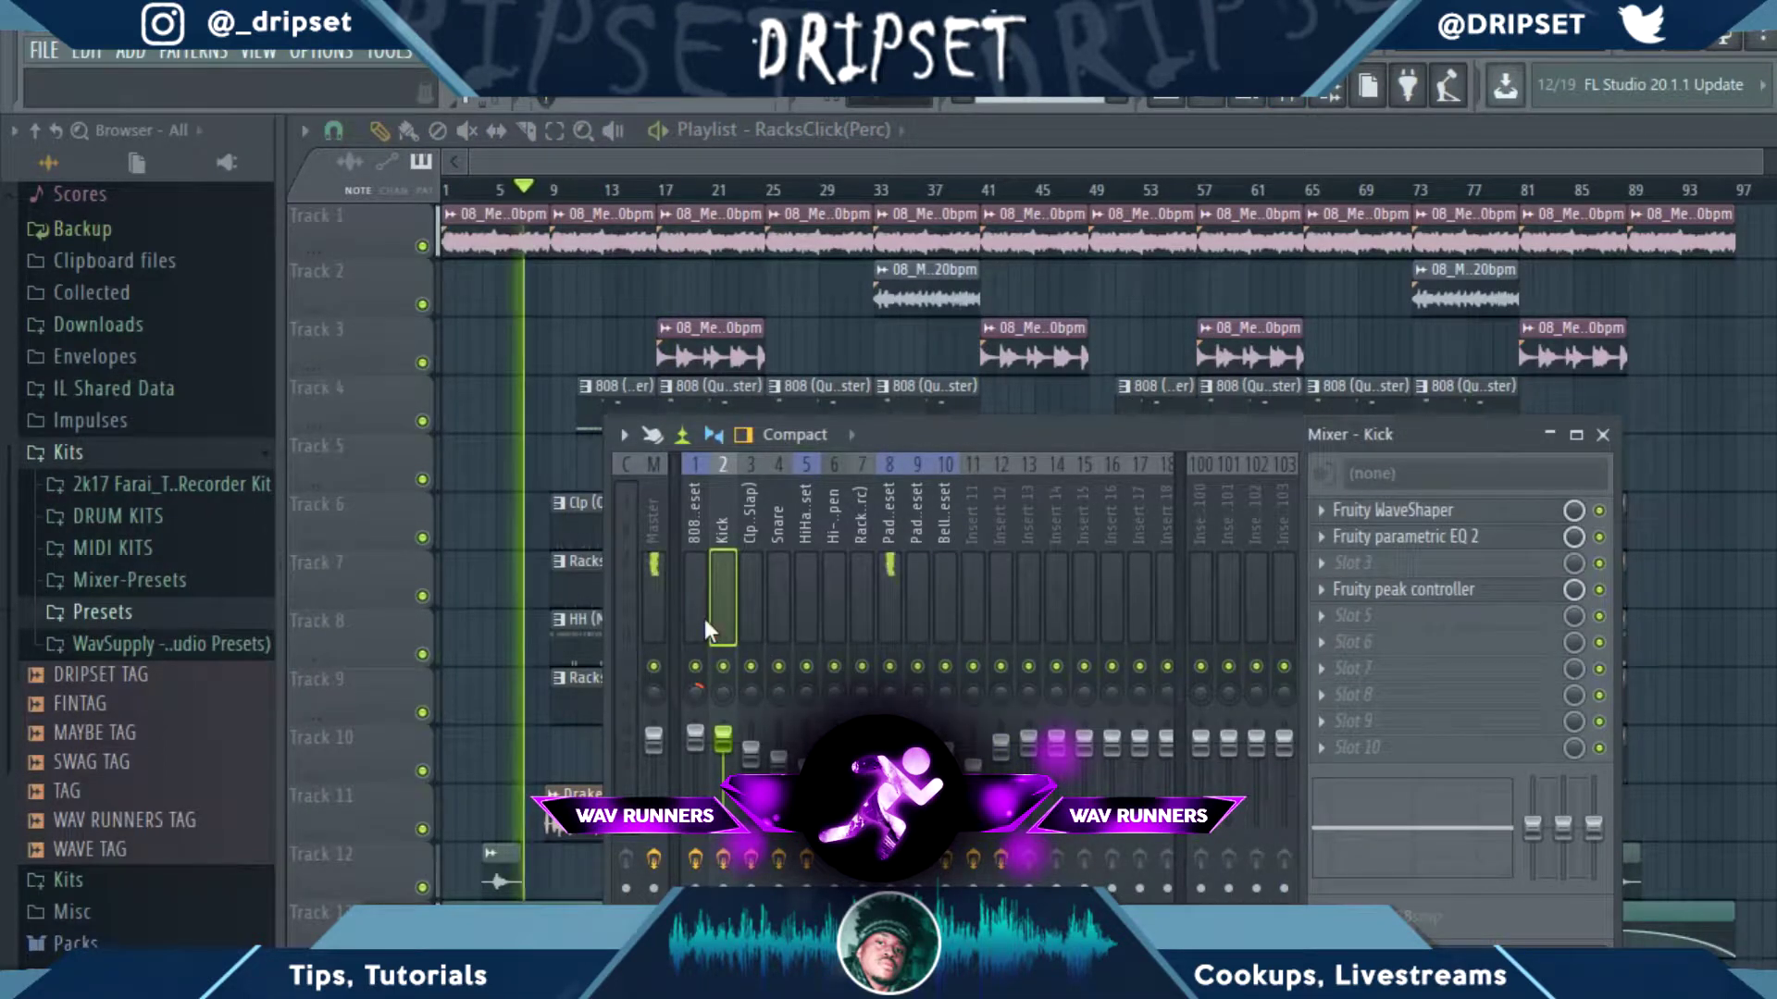
pyautogui.click(886, 565)
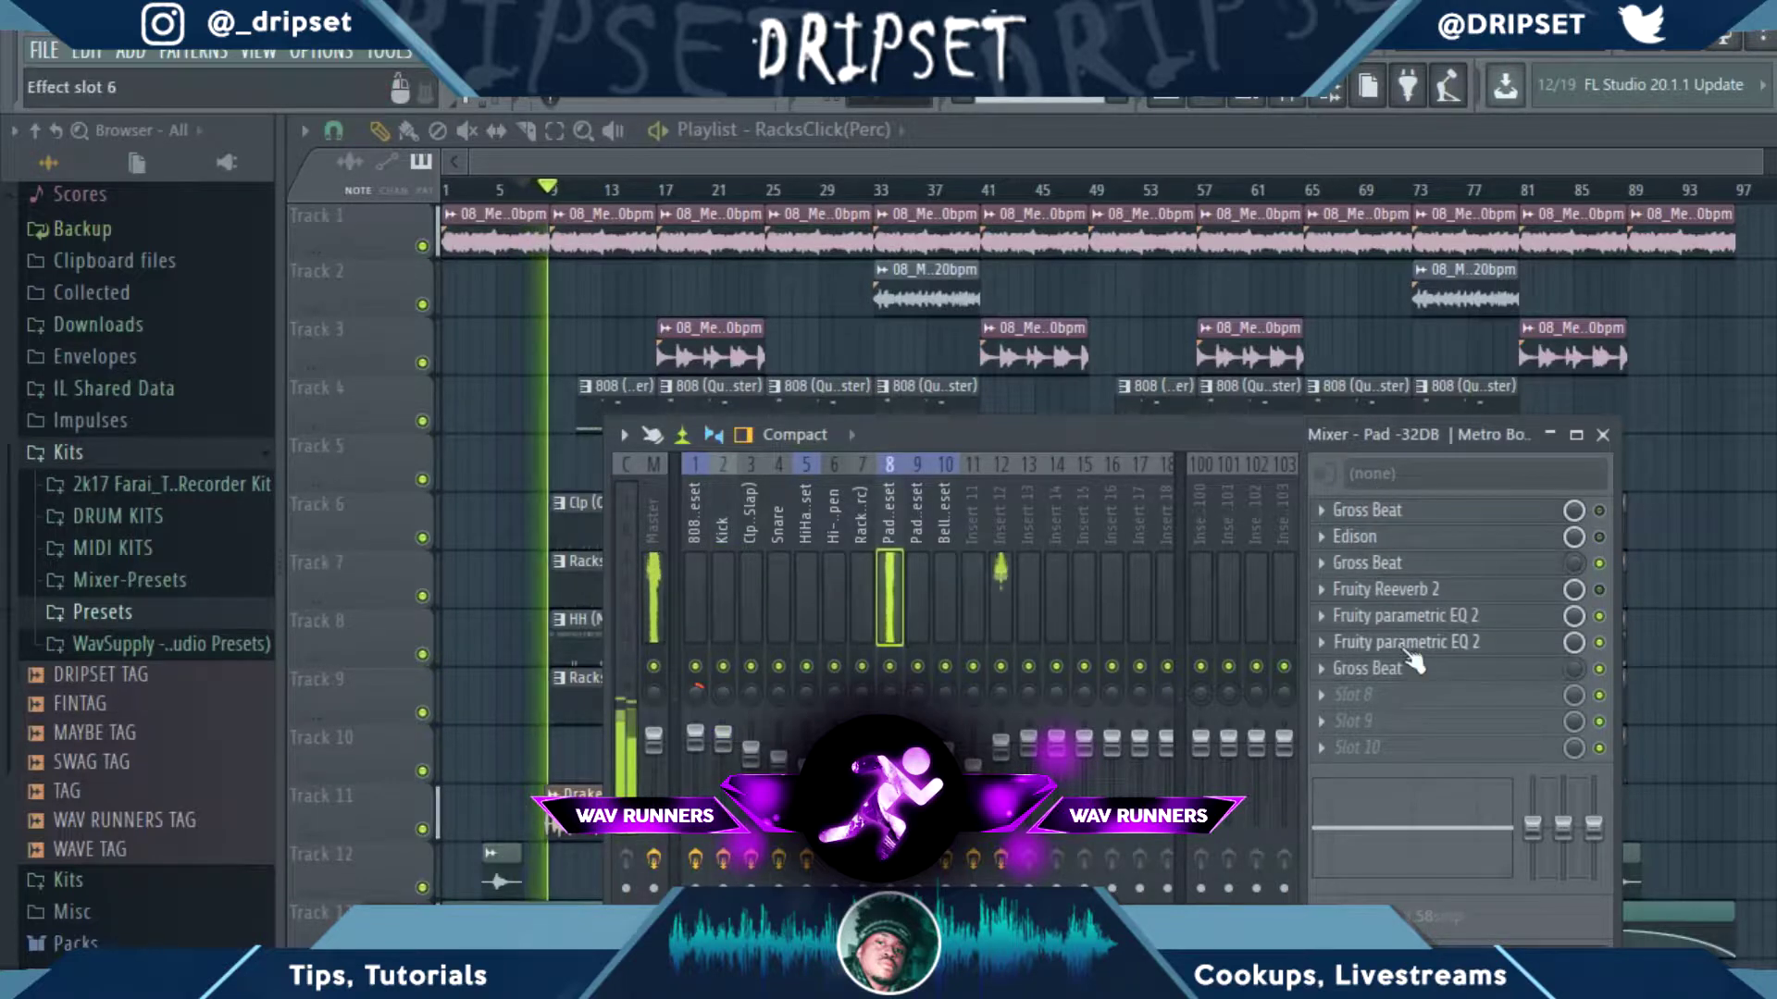
pyautogui.press('space')
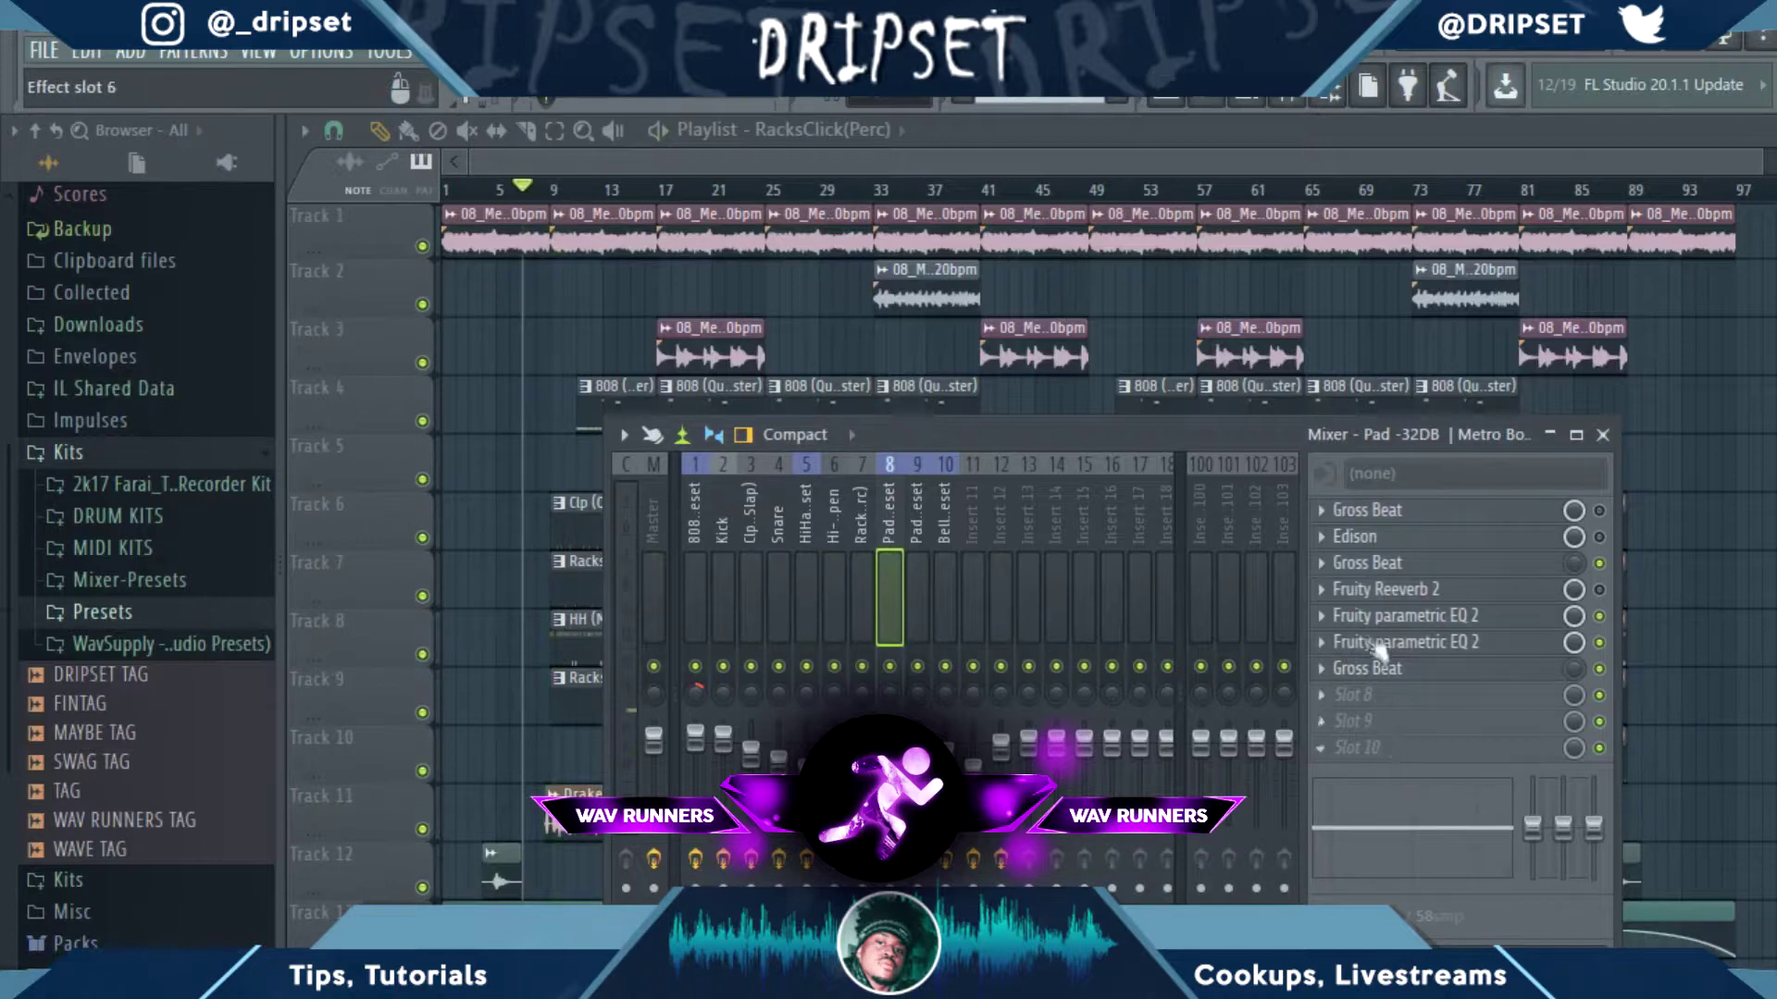
# Step: Compare the effects chains of the pad on Insert 9 and the Bell Pluck on Insert 10
pyautogui.click(910, 600)
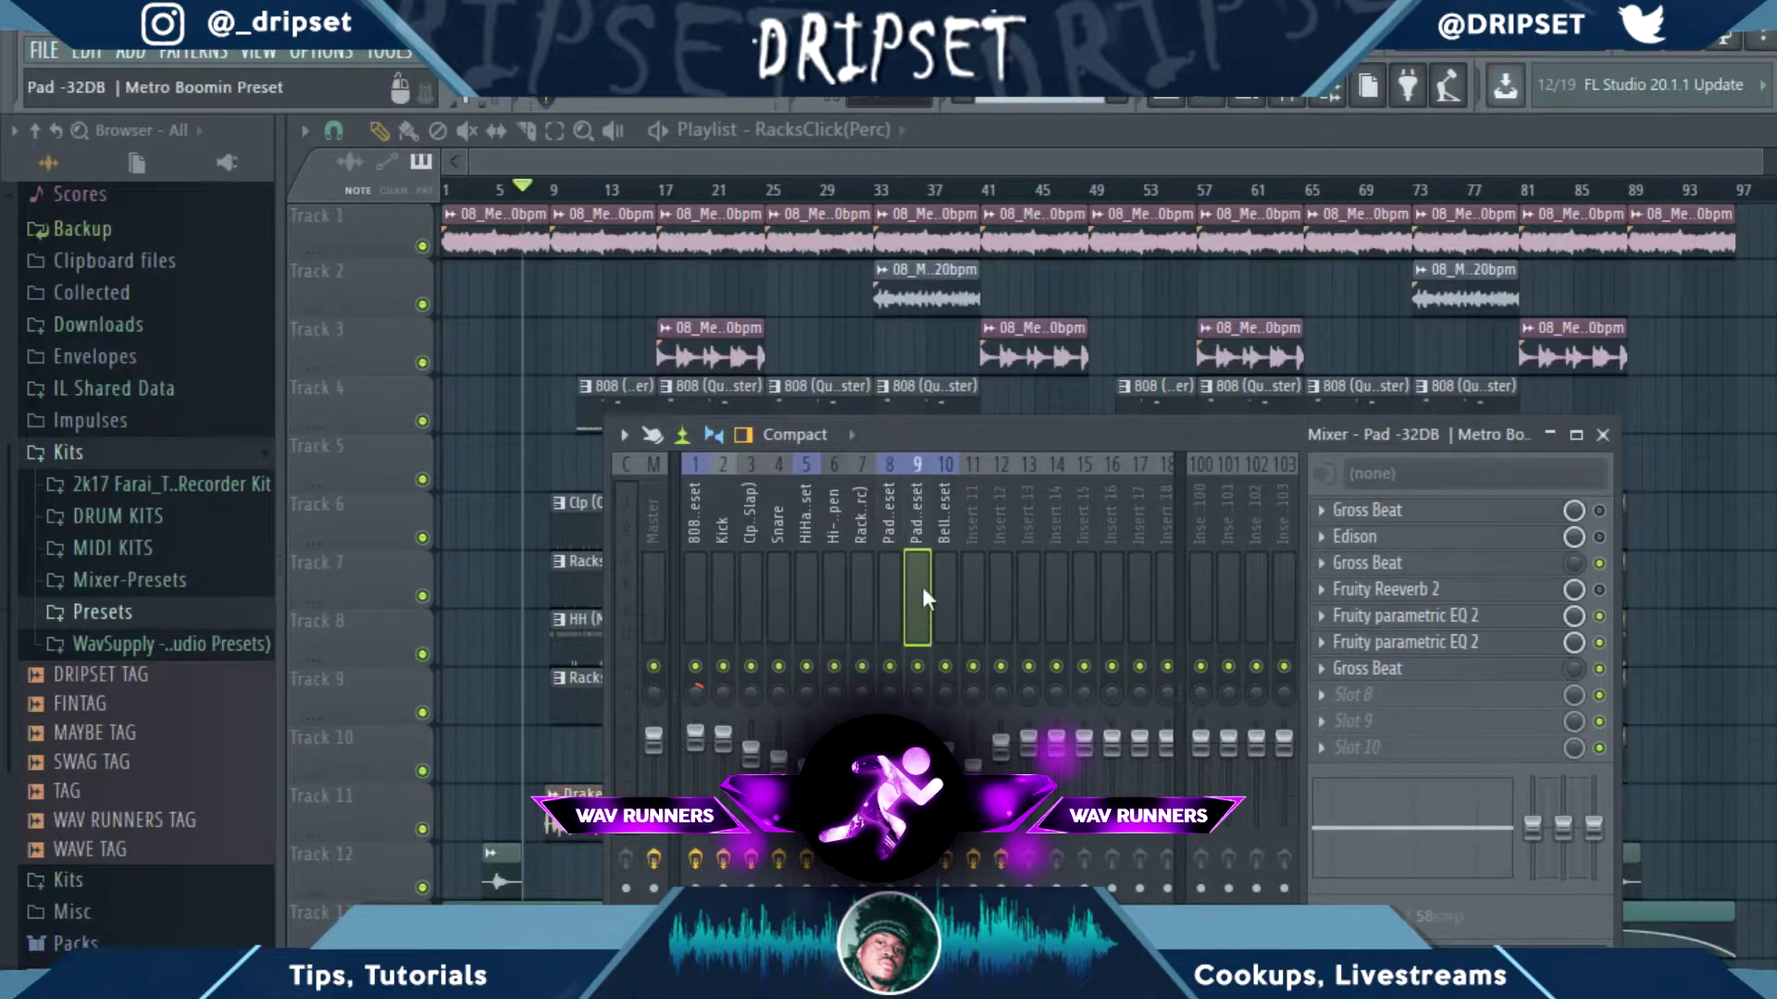
pyautogui.click(946, 598)
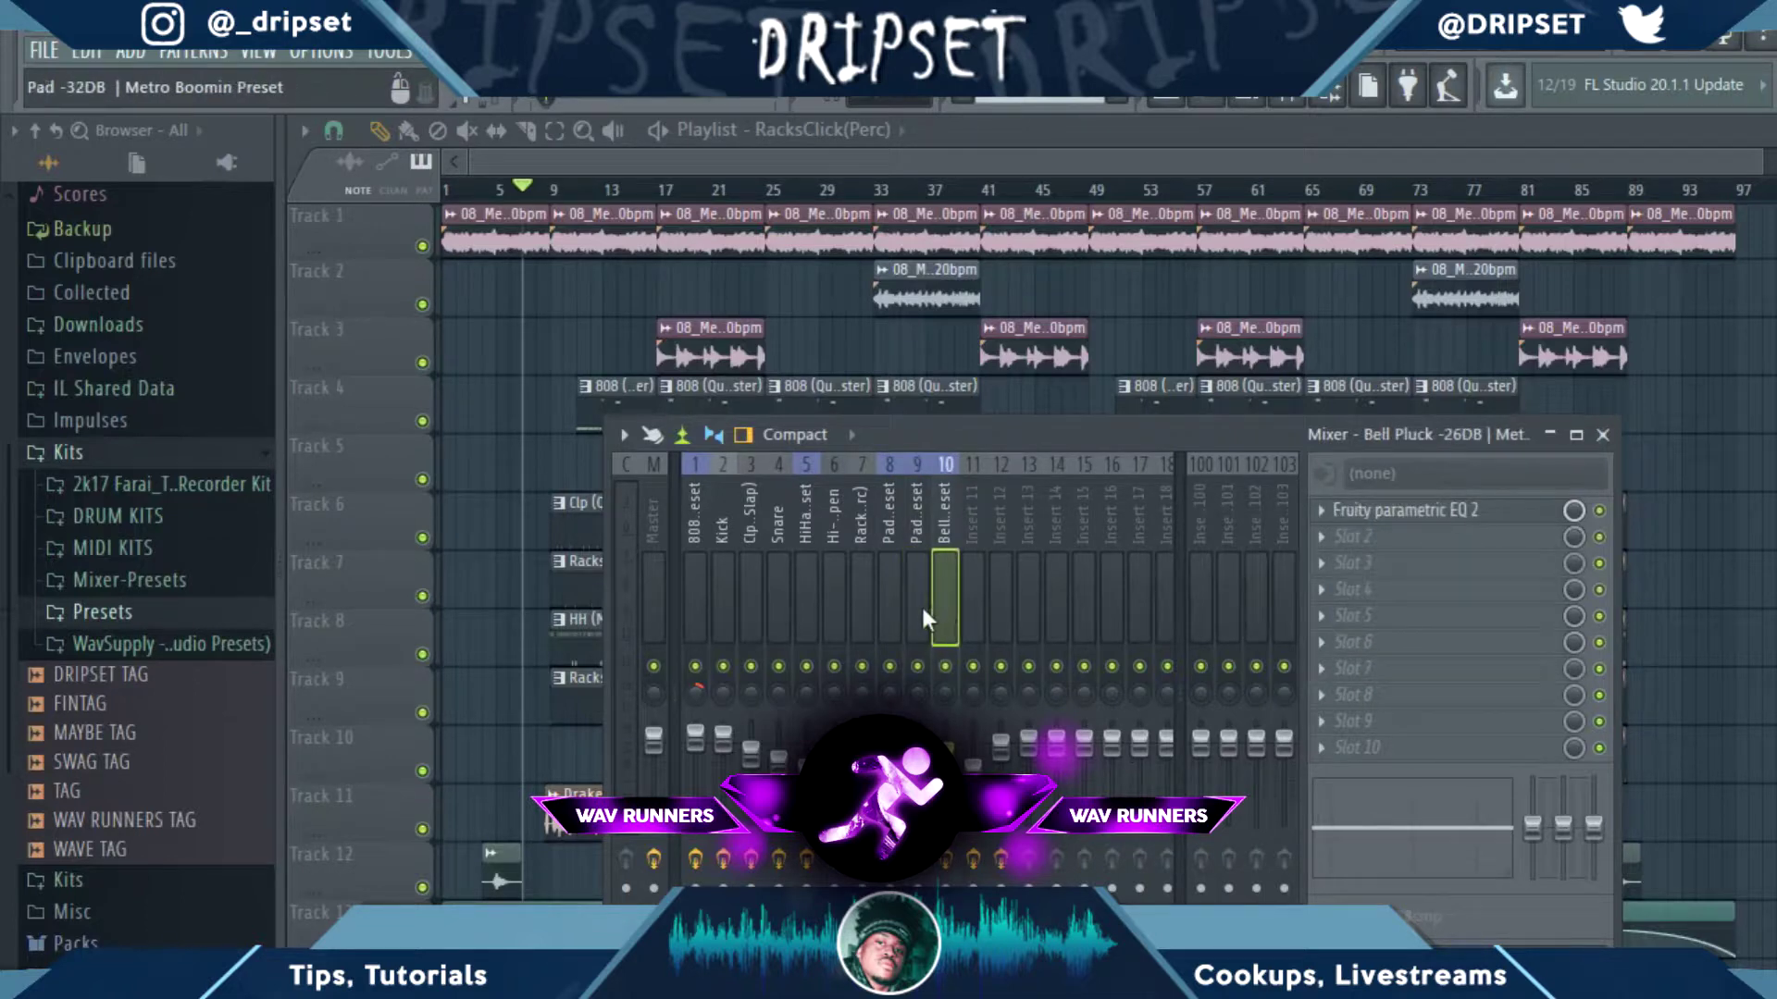
pyautogui.click(919, 611)
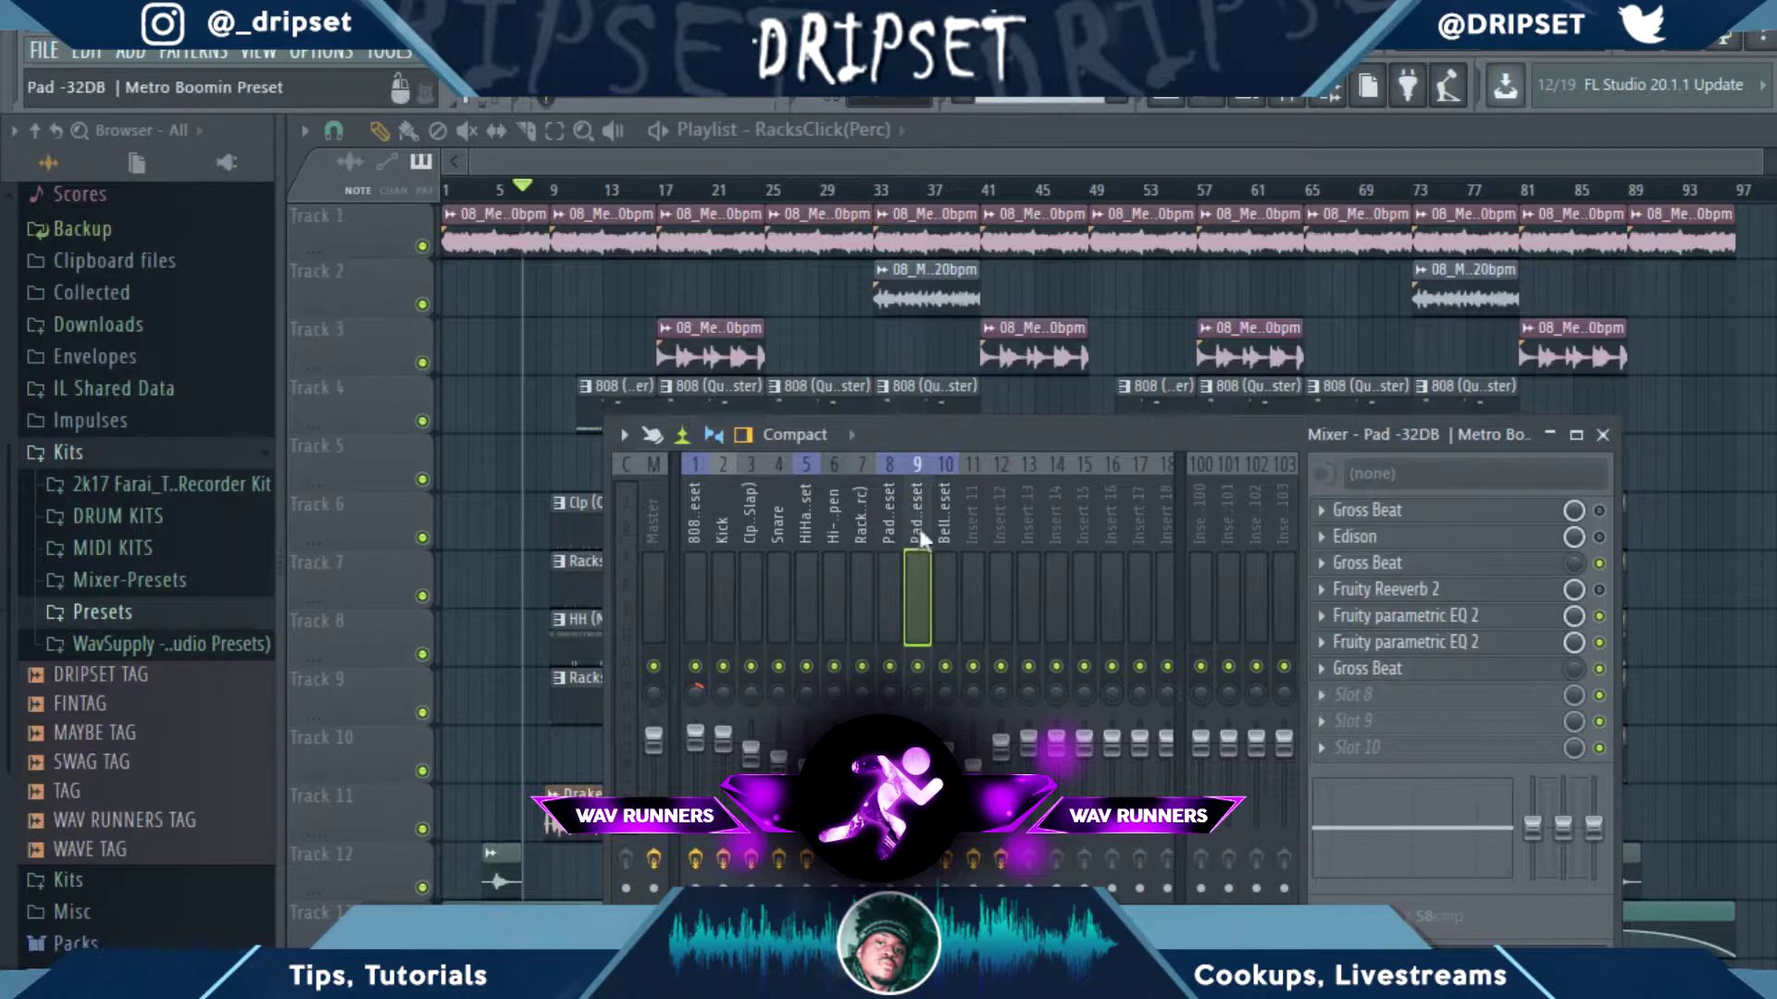
pyautogui.click(943, 518)
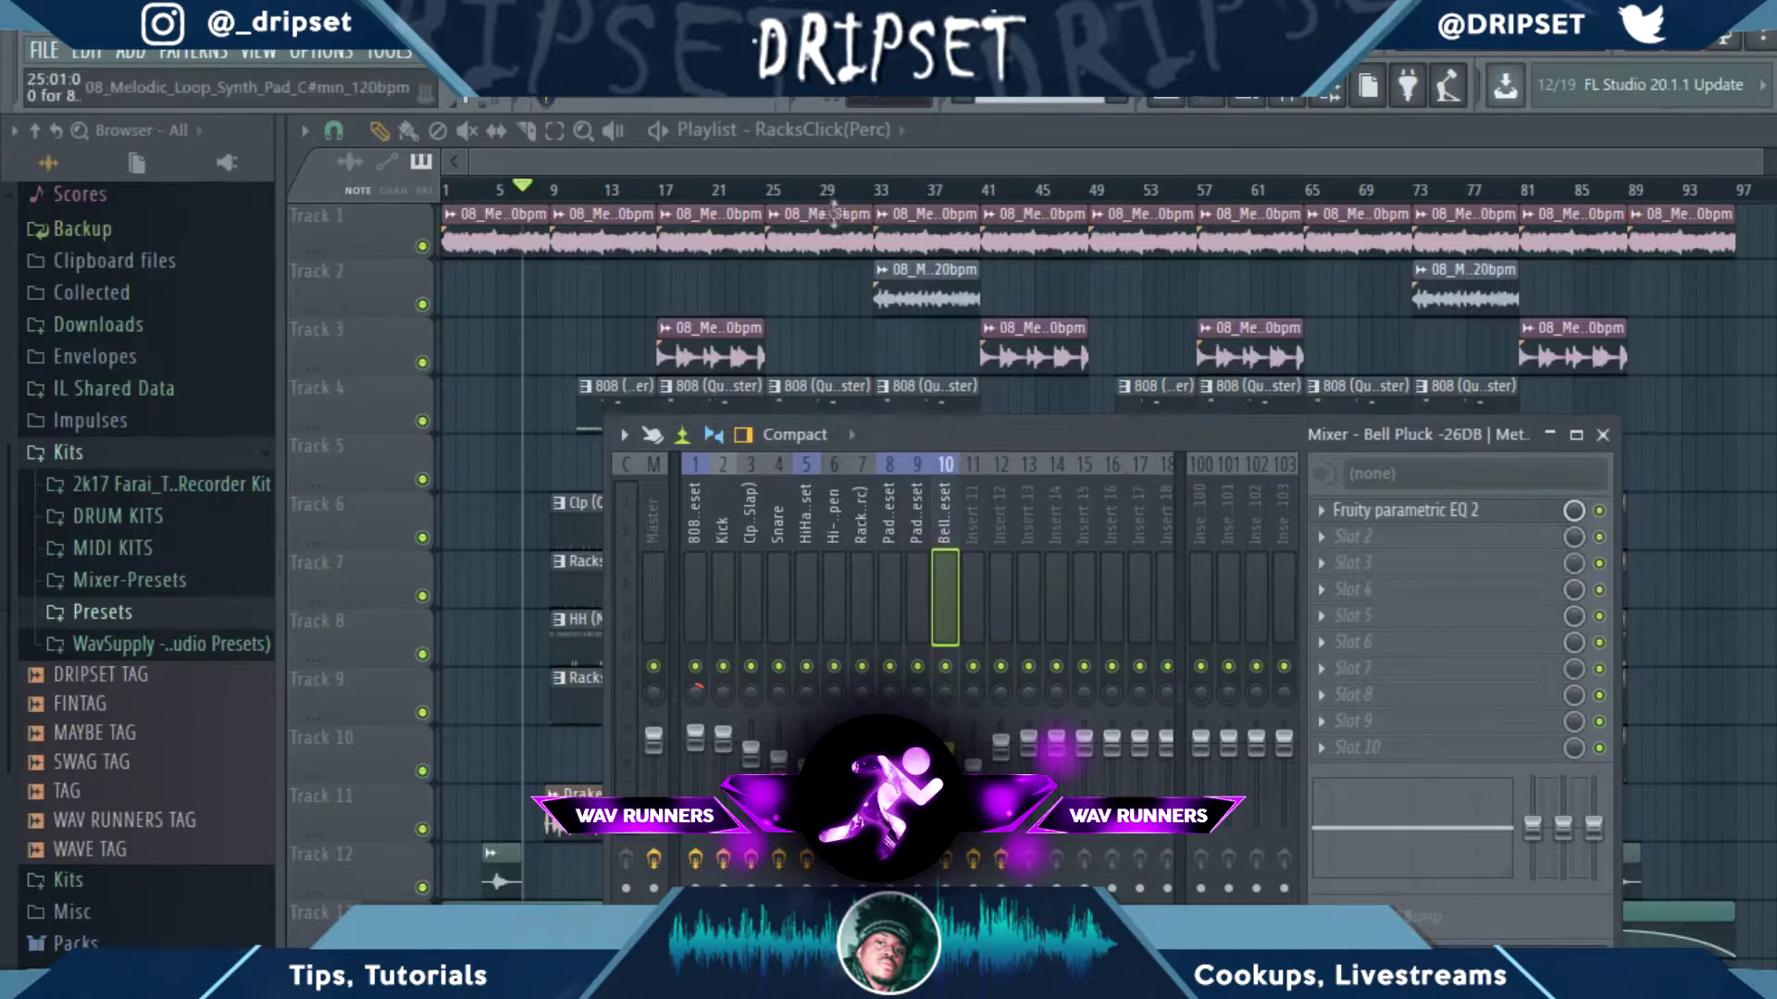
# Step: Play the arrangement from around bar 43, toggling solo on and off for the melody loop on Track 3
pyautogui.click(1020, 185)
pyautogui.press('space')
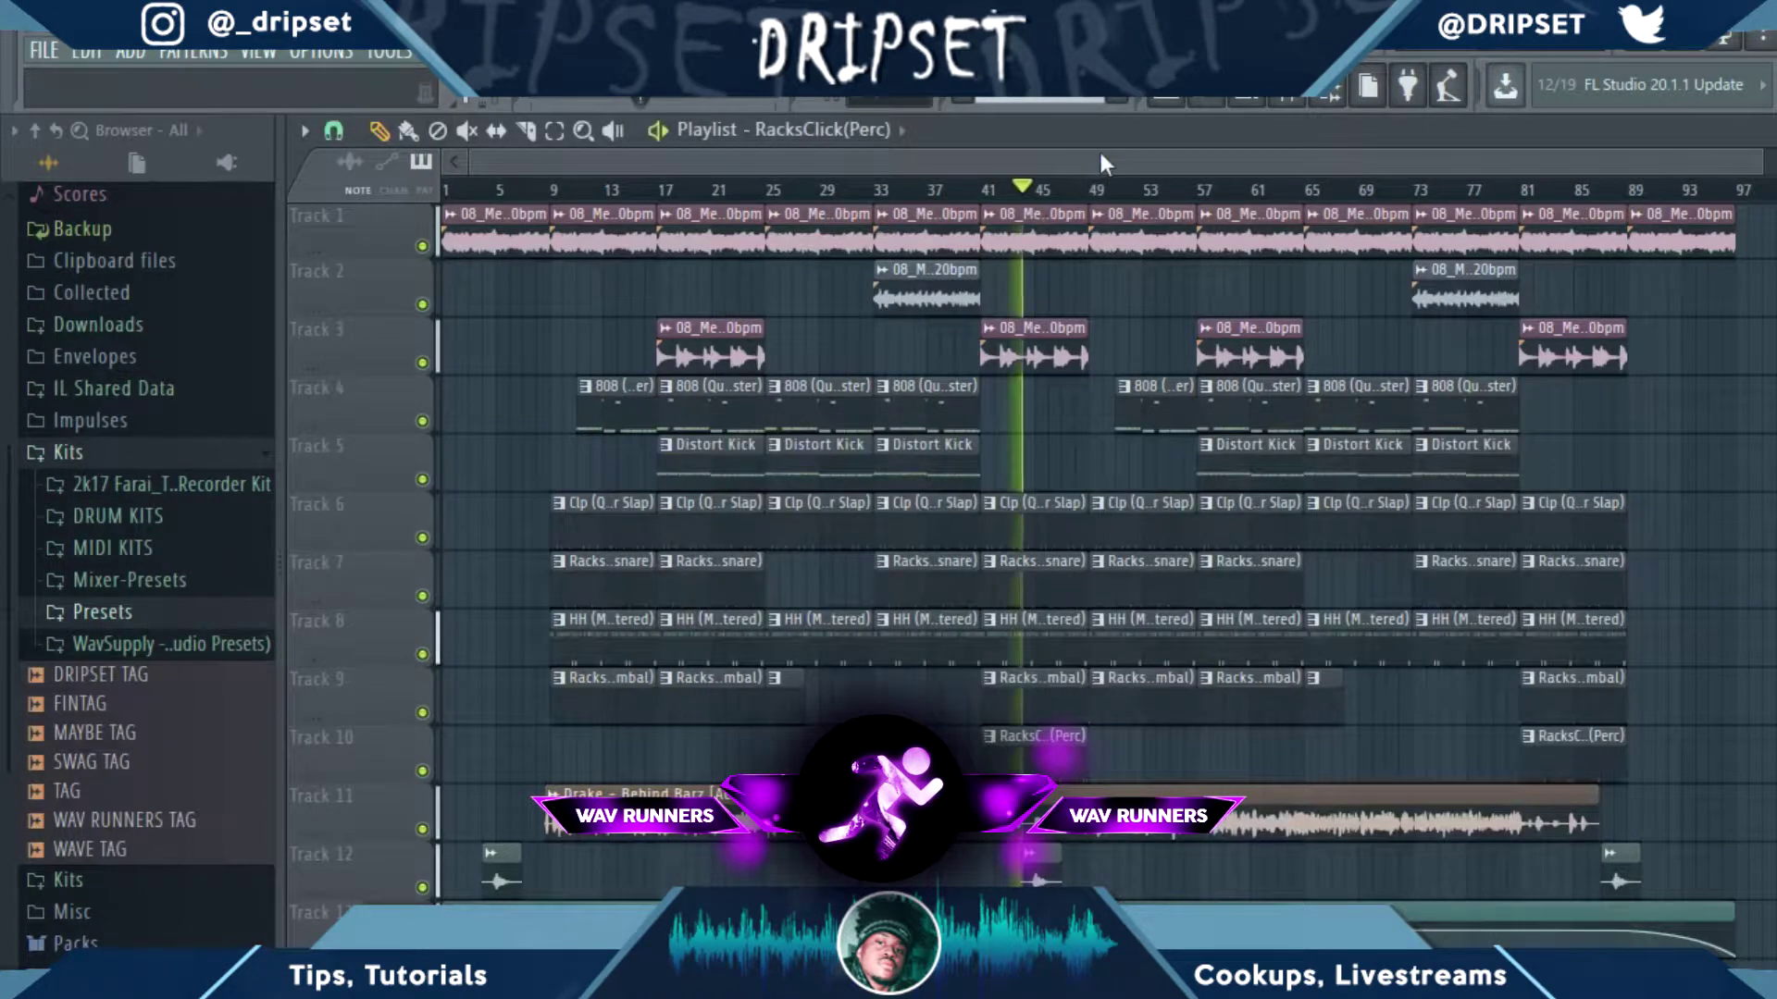
pyautogui.rightClick(422, 363)
pyautogui.rightClick(422, 363)
pyautogui.press('space')
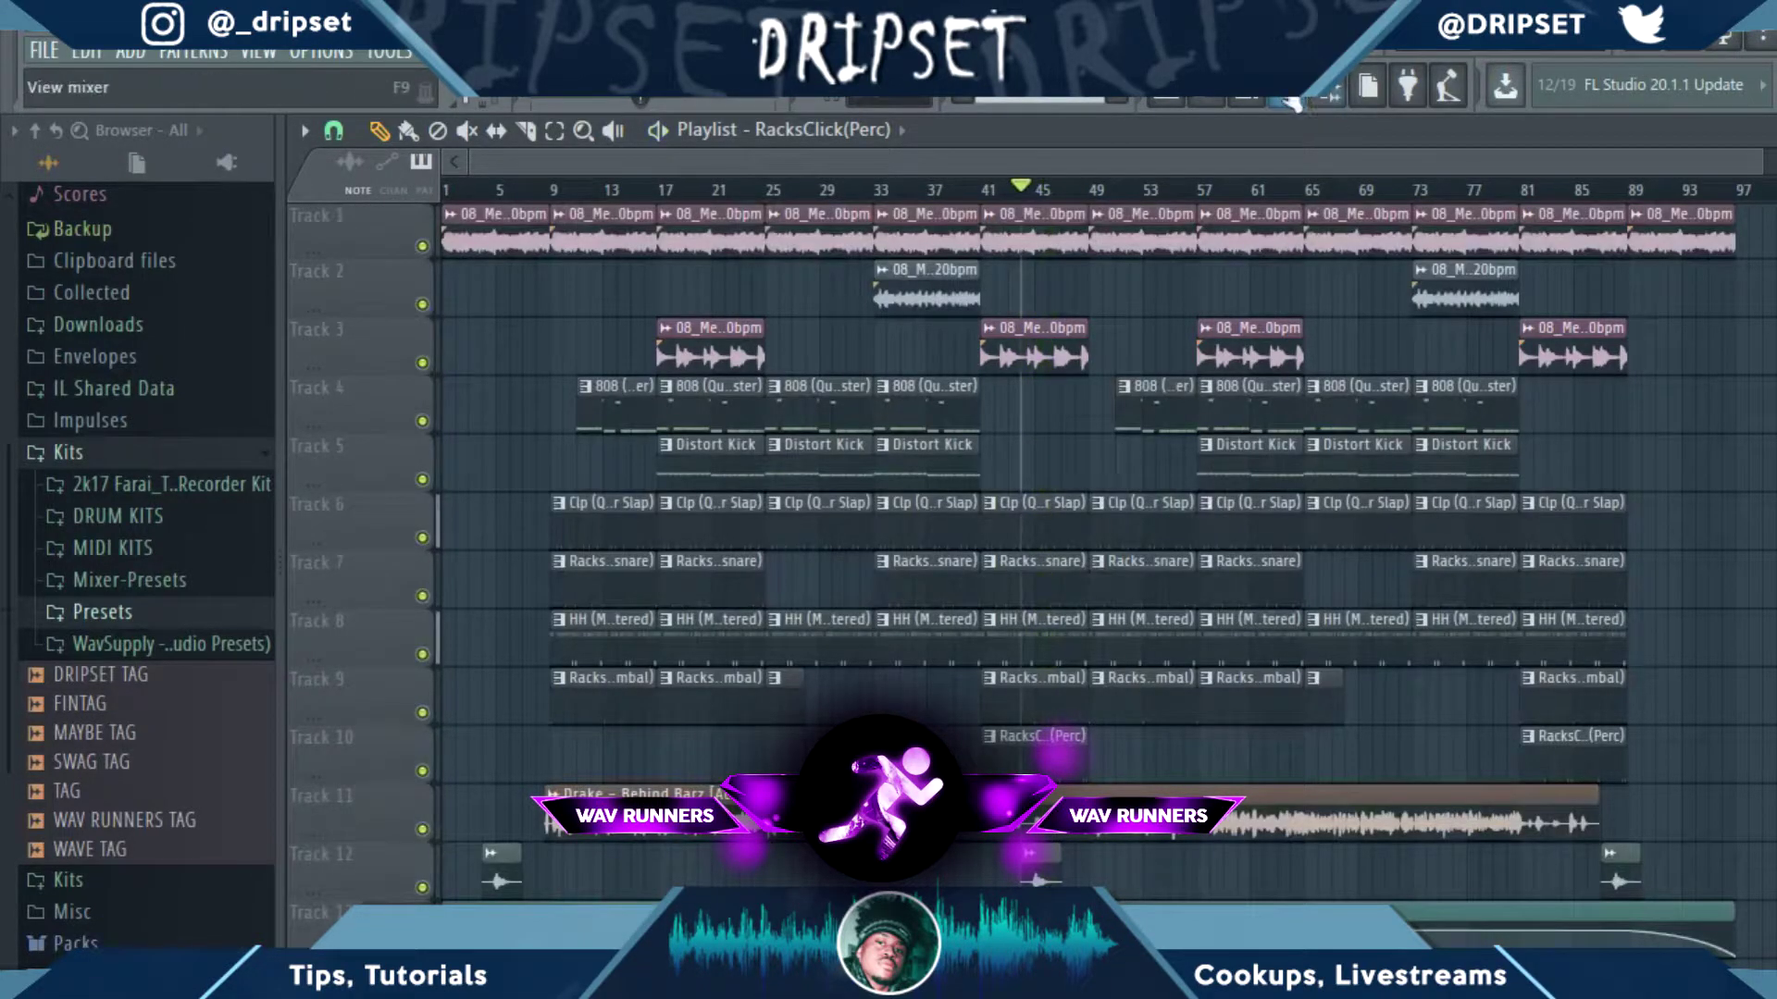
# Step: Review the mixer effects for the HiHat, open hi-hat and RacksClick(Perc) on Inserts 5 to 7, with a short playback
pyautogui.click(1286, 100)
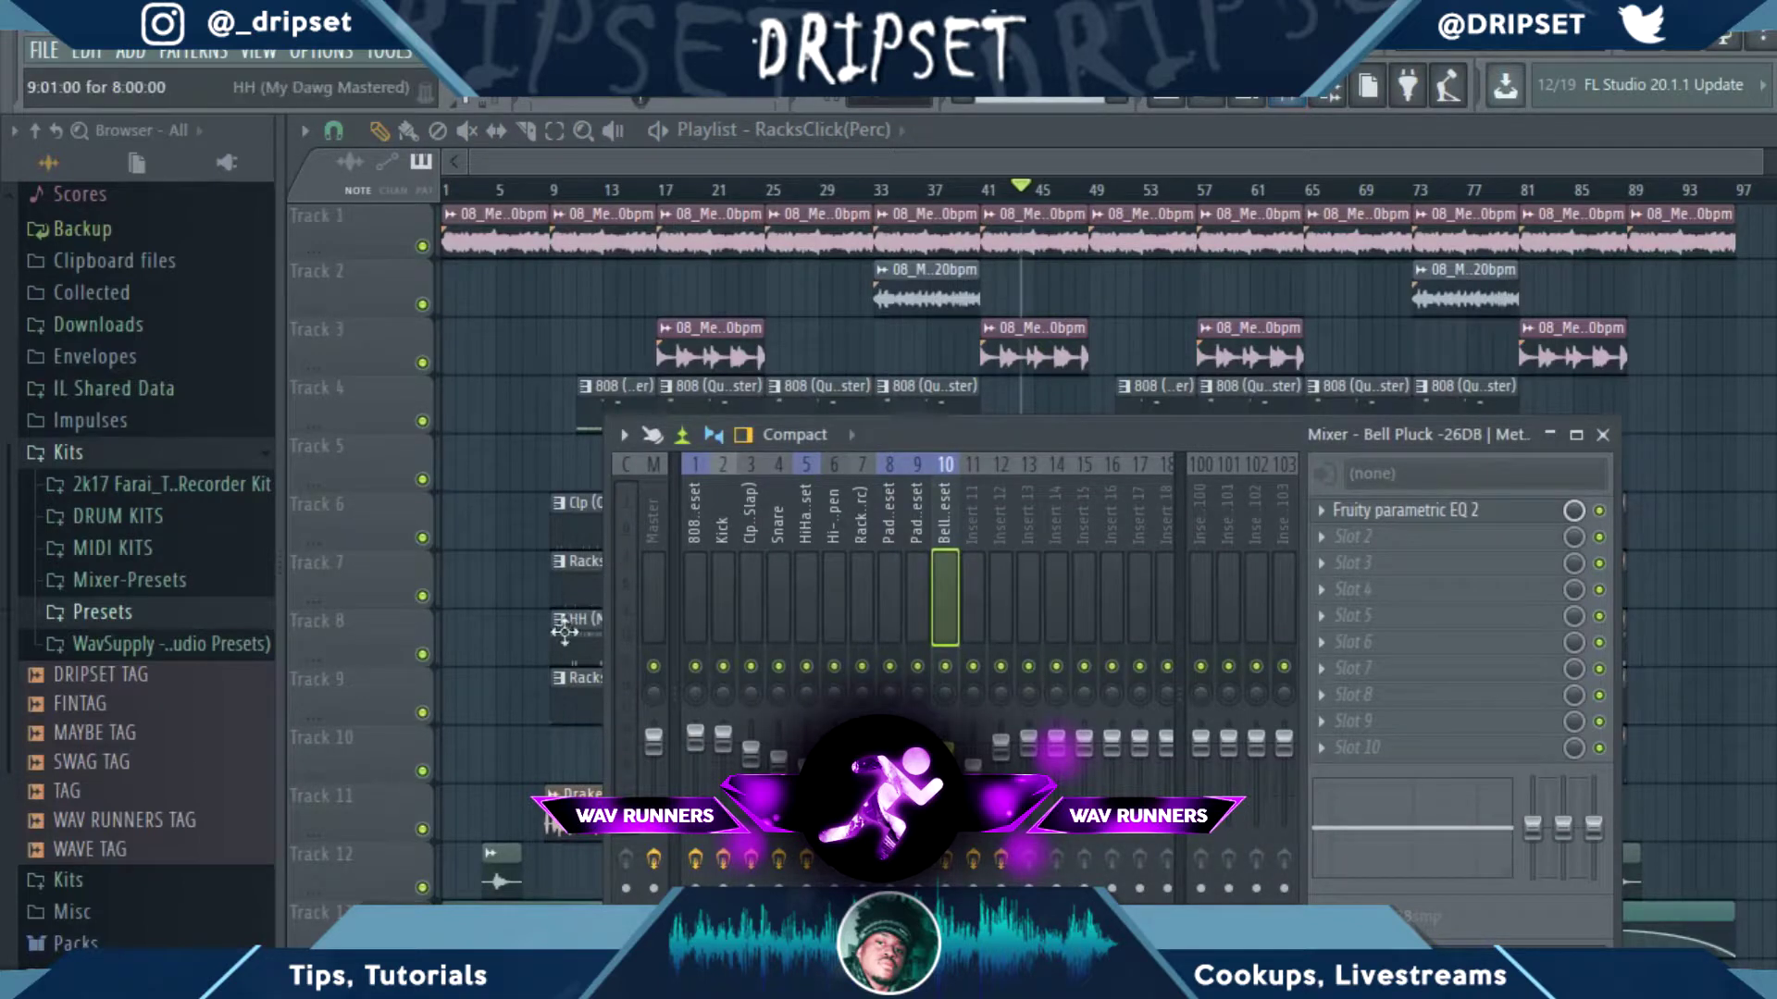
pyautogui.click(813, 514)
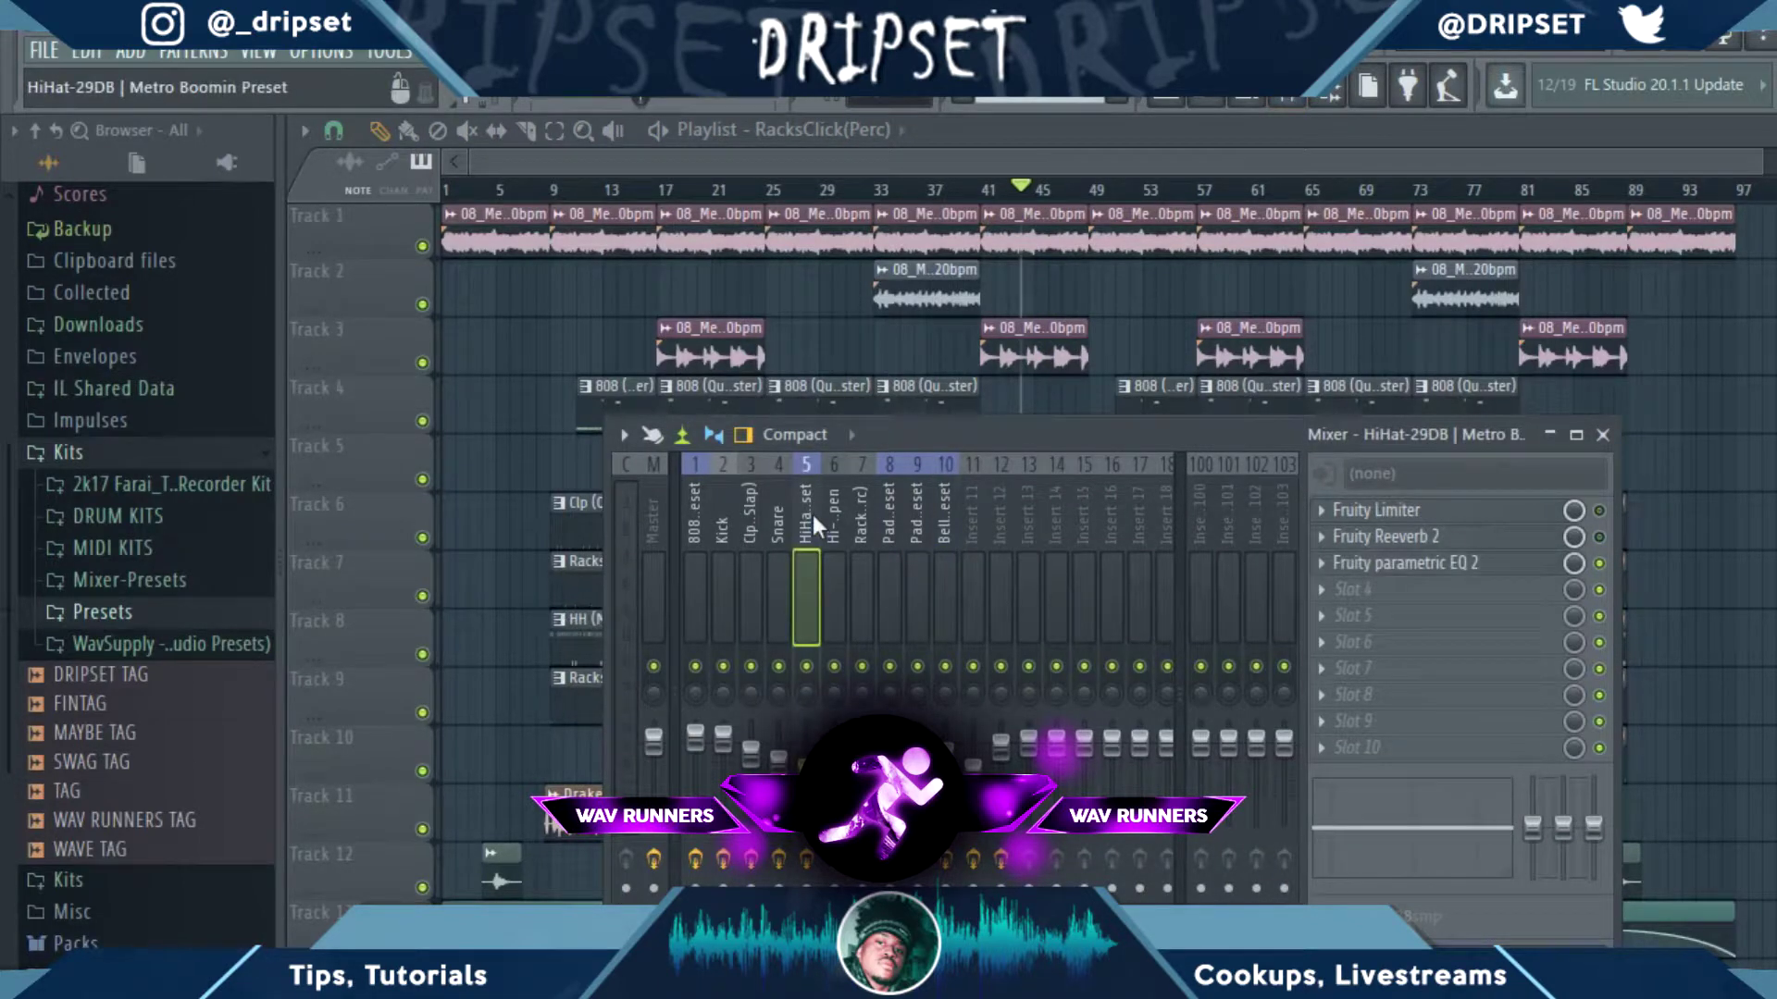
pyautogui.press('space')
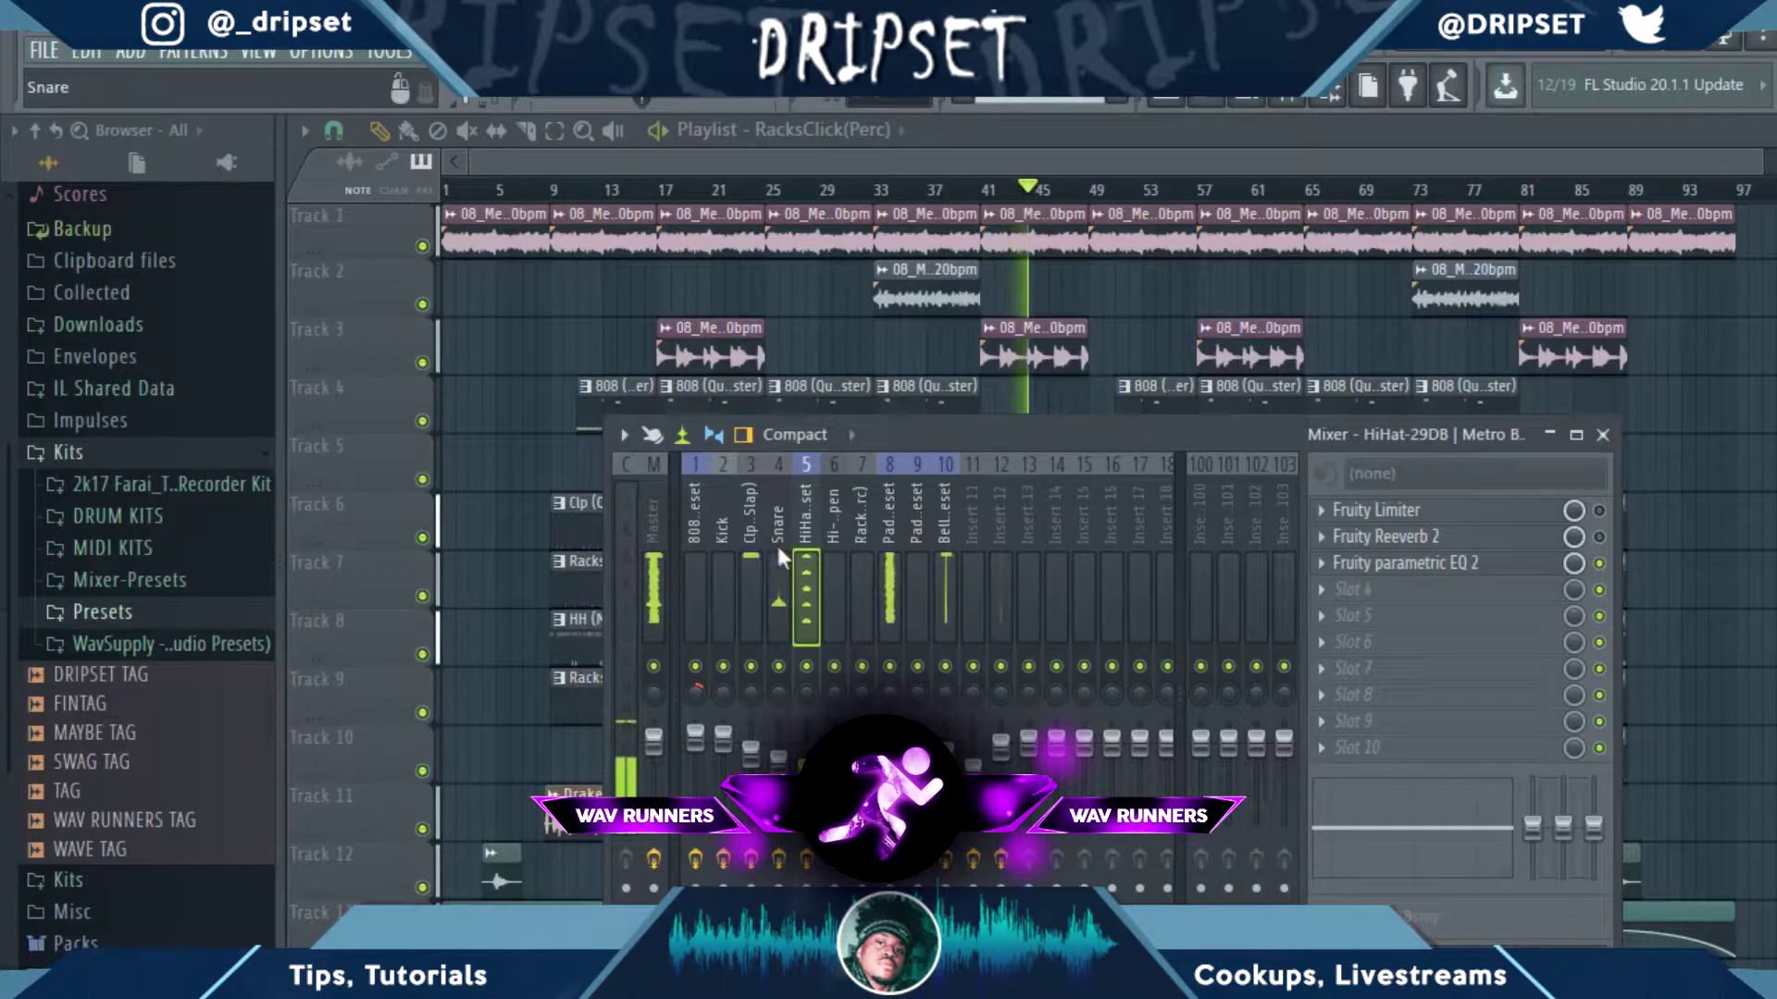
pyautogui.press('space')
pyautogui.click(846, 576)
pyautogui.click(865, 568)
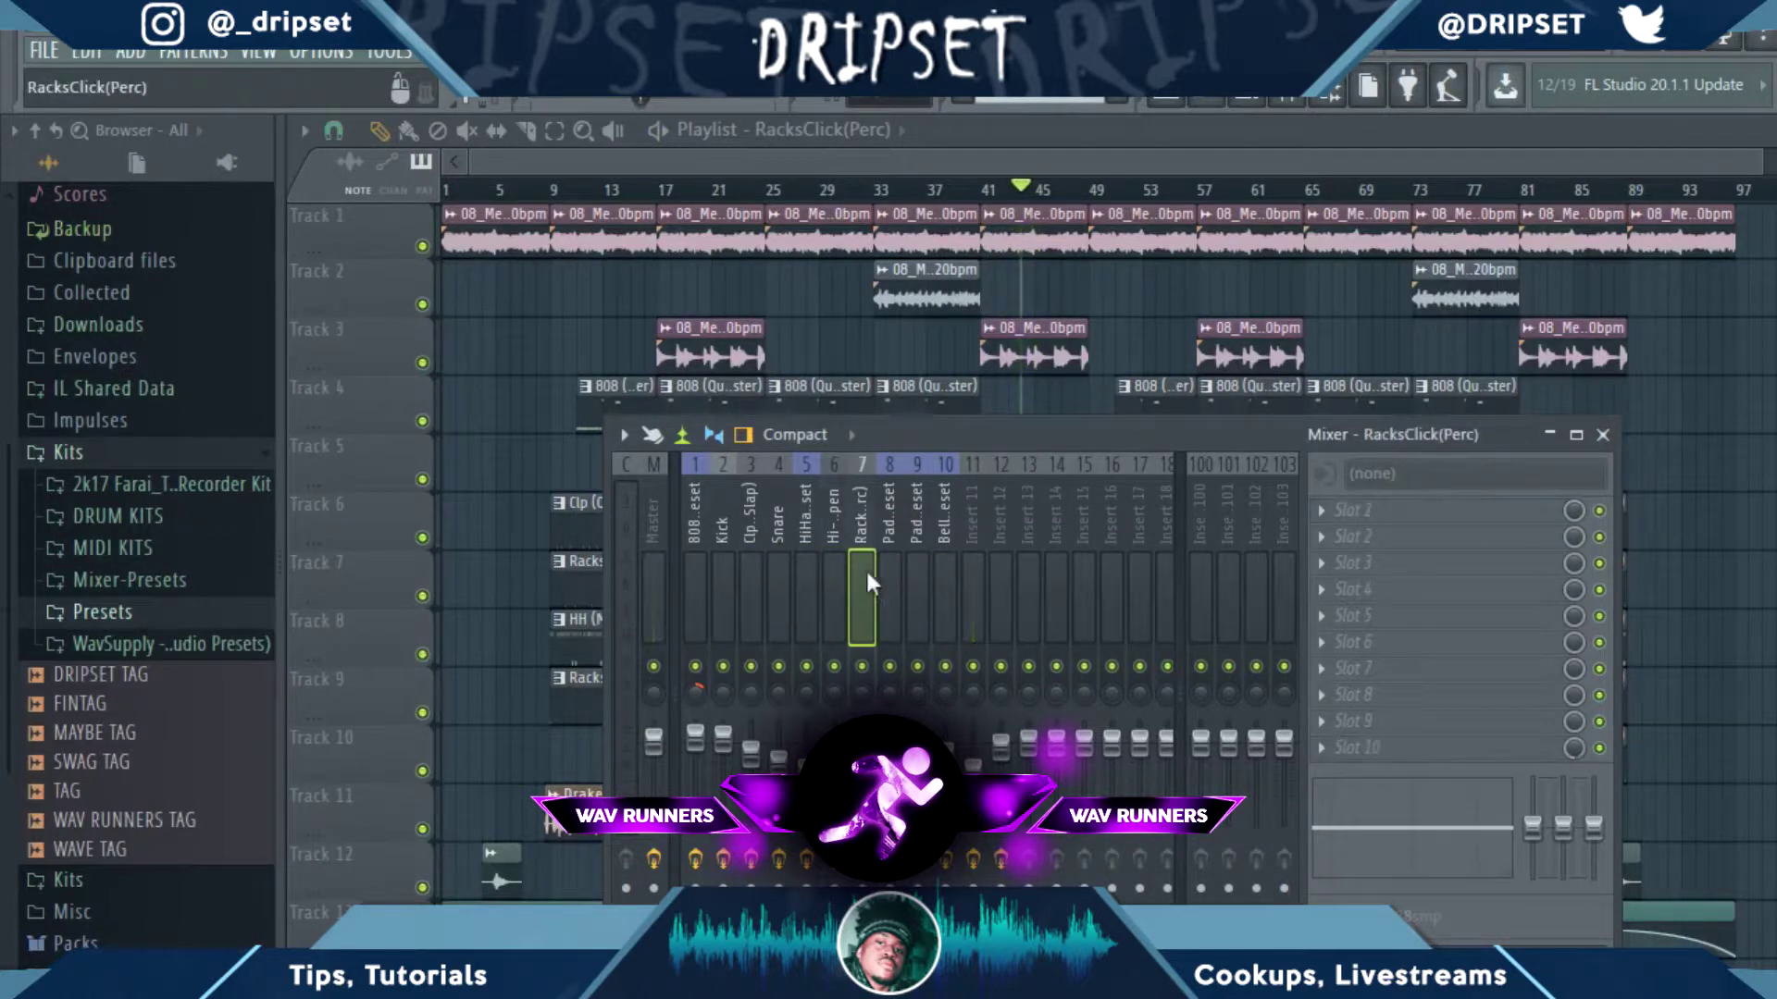
# Step: Review the effects chains of the Snare, Kick and 808 mixer inserts and return to the playlist
pyautogui.click(788, 598)
pyautogui.click(726, 602)
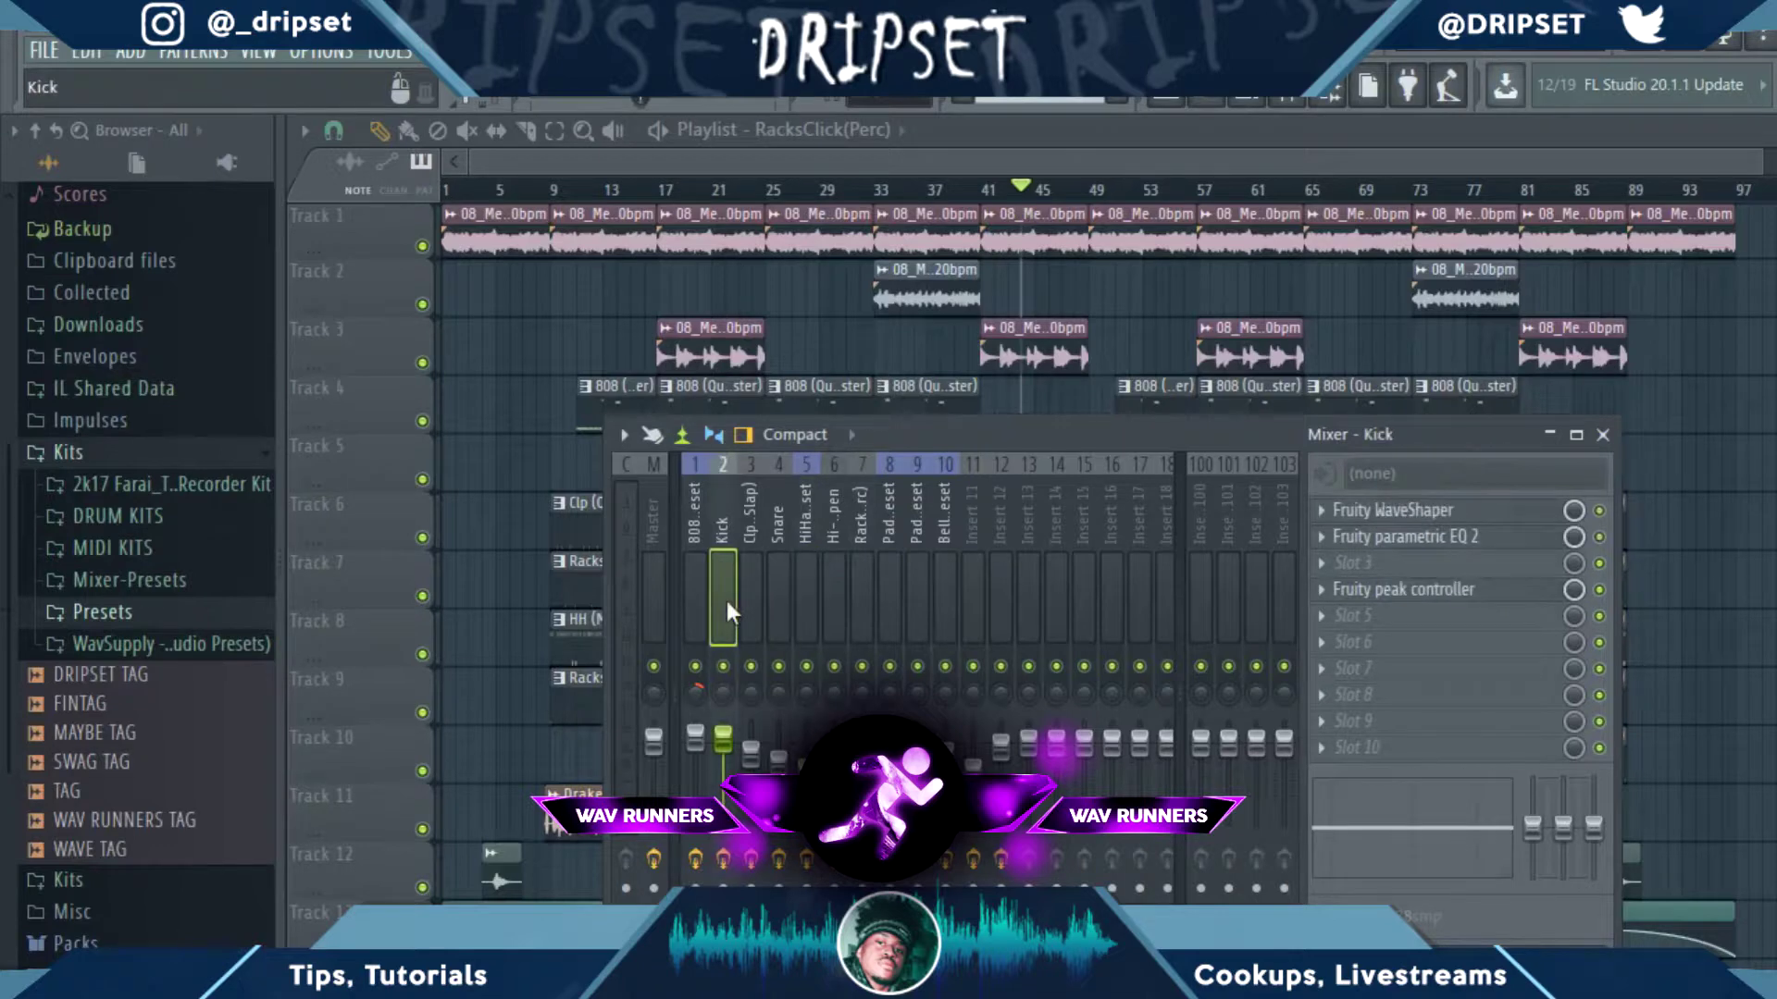
pyautogui.click(705, 603)
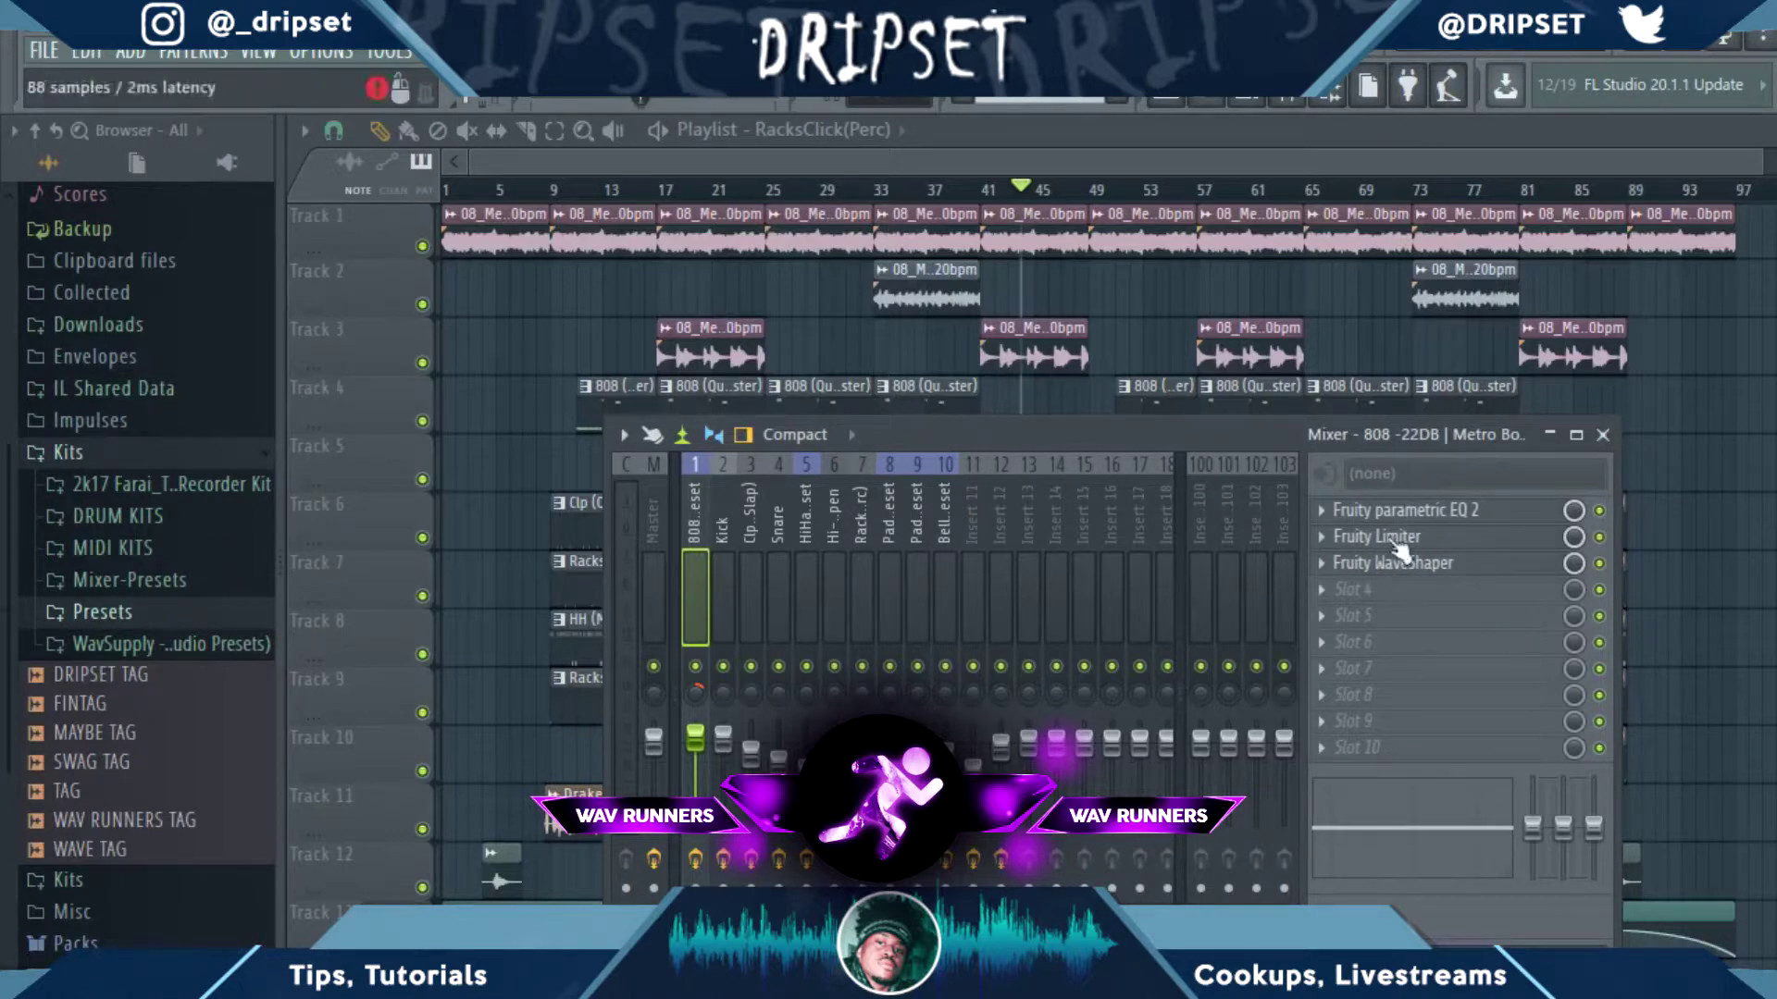
pyautogui.click(722, 583)
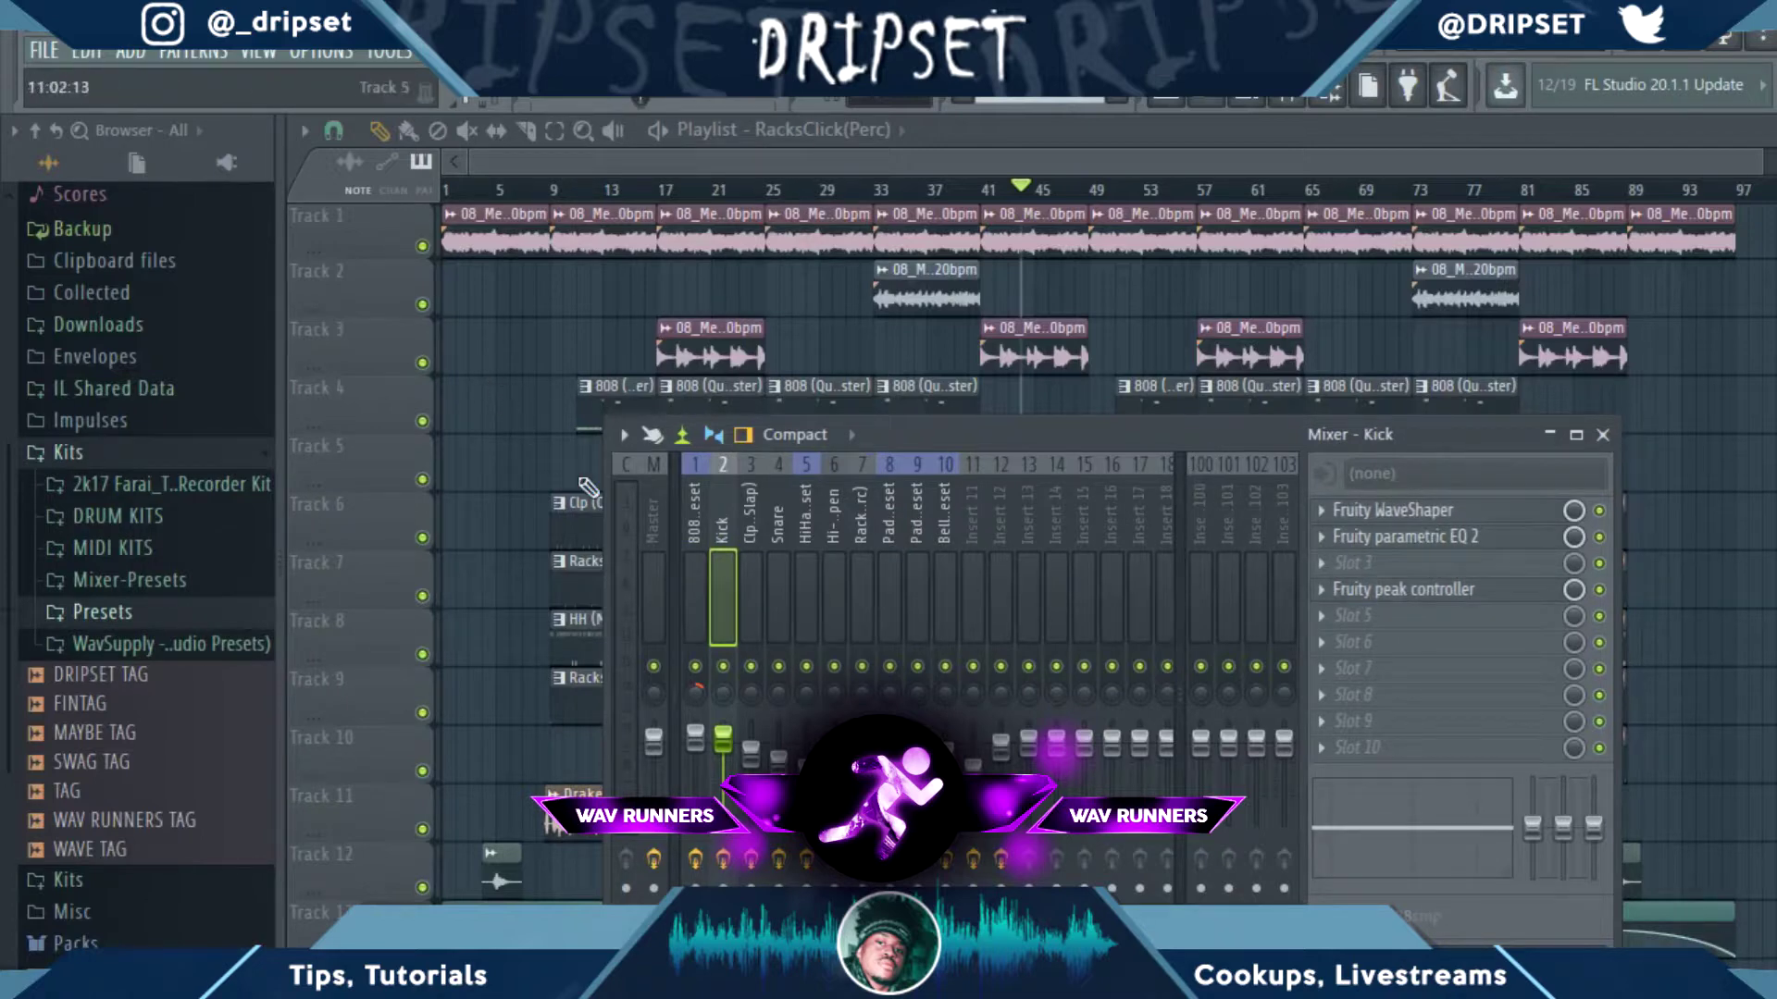
pyautogui.click(694, 527)
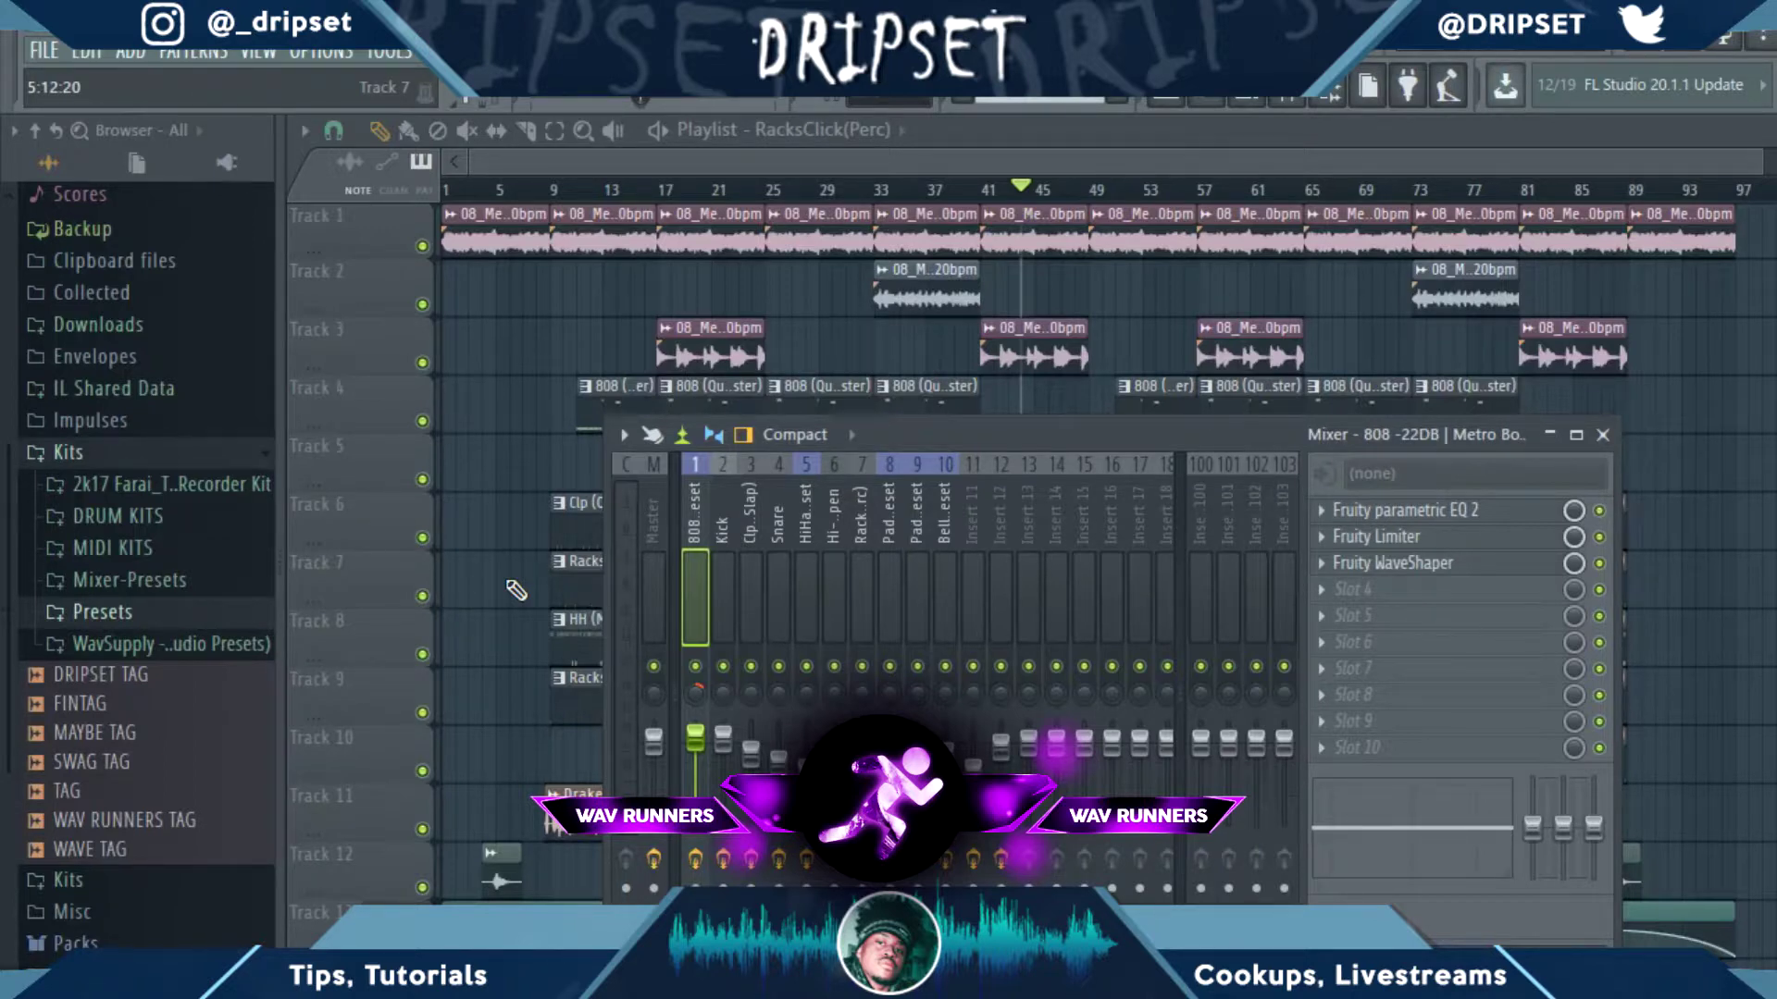
pyautogui.press('F9')
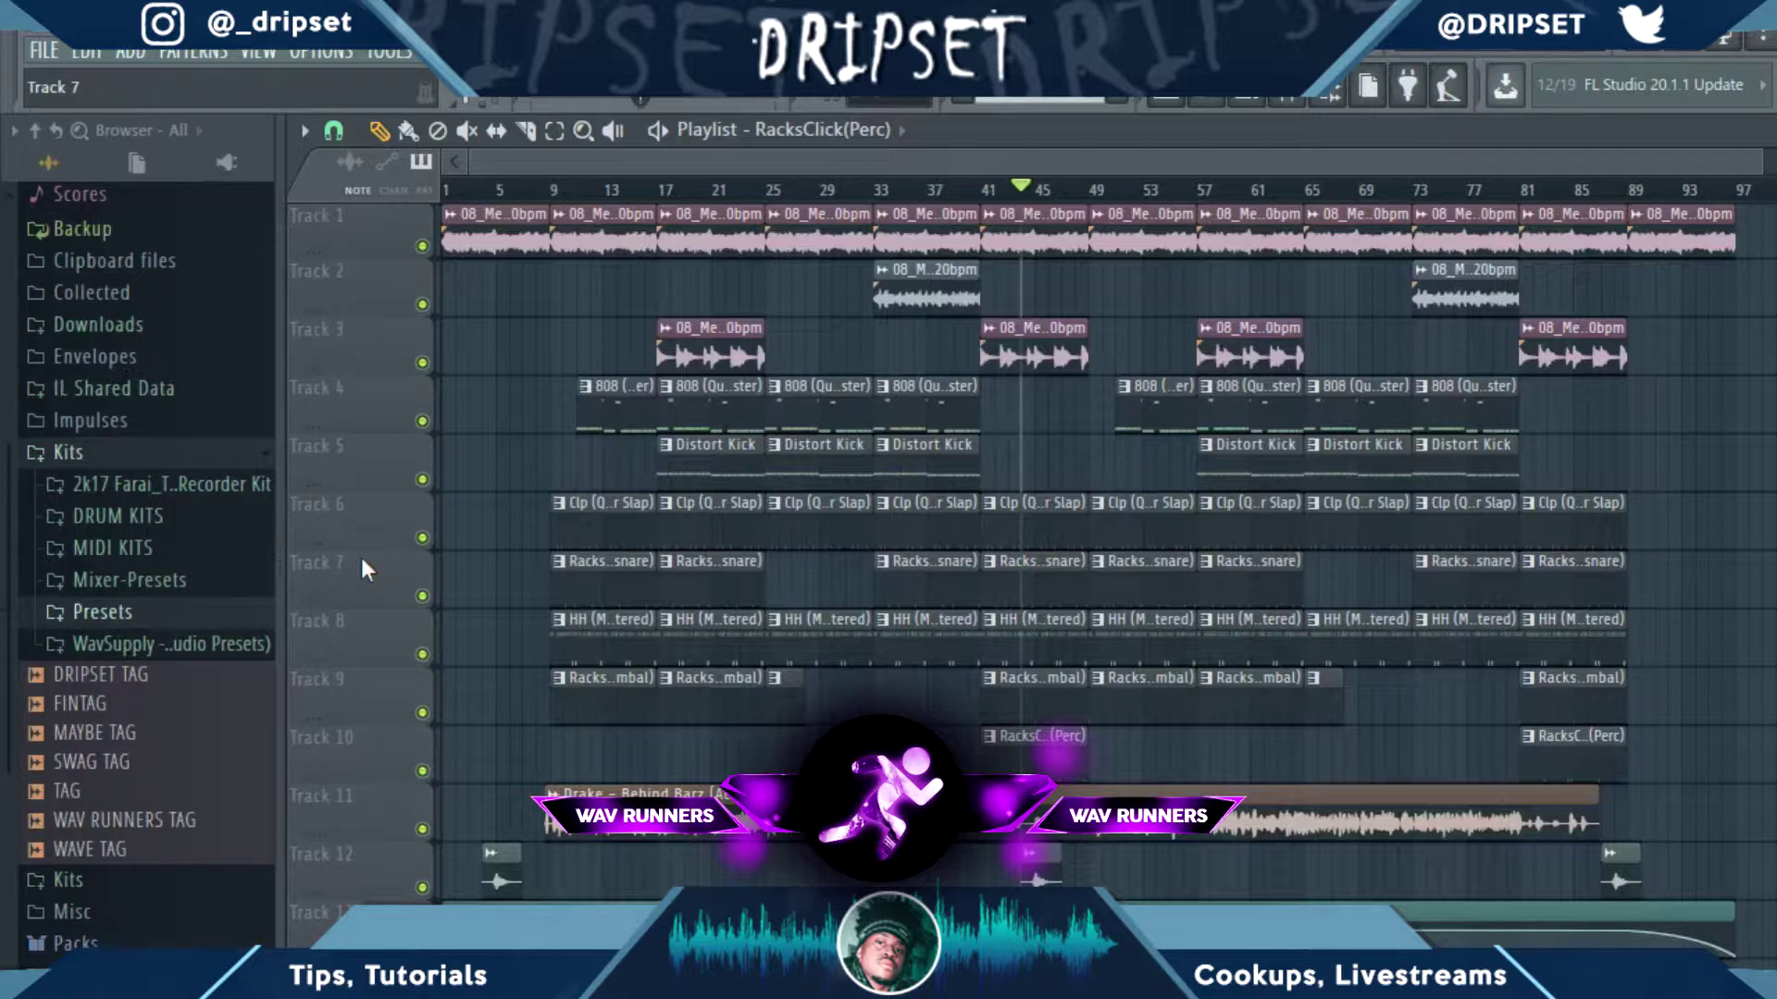
# Step: Play the arrangement briefly from around bar 43, and audition the full beat with the vocal from around bar 8
pyautogui.press('space')
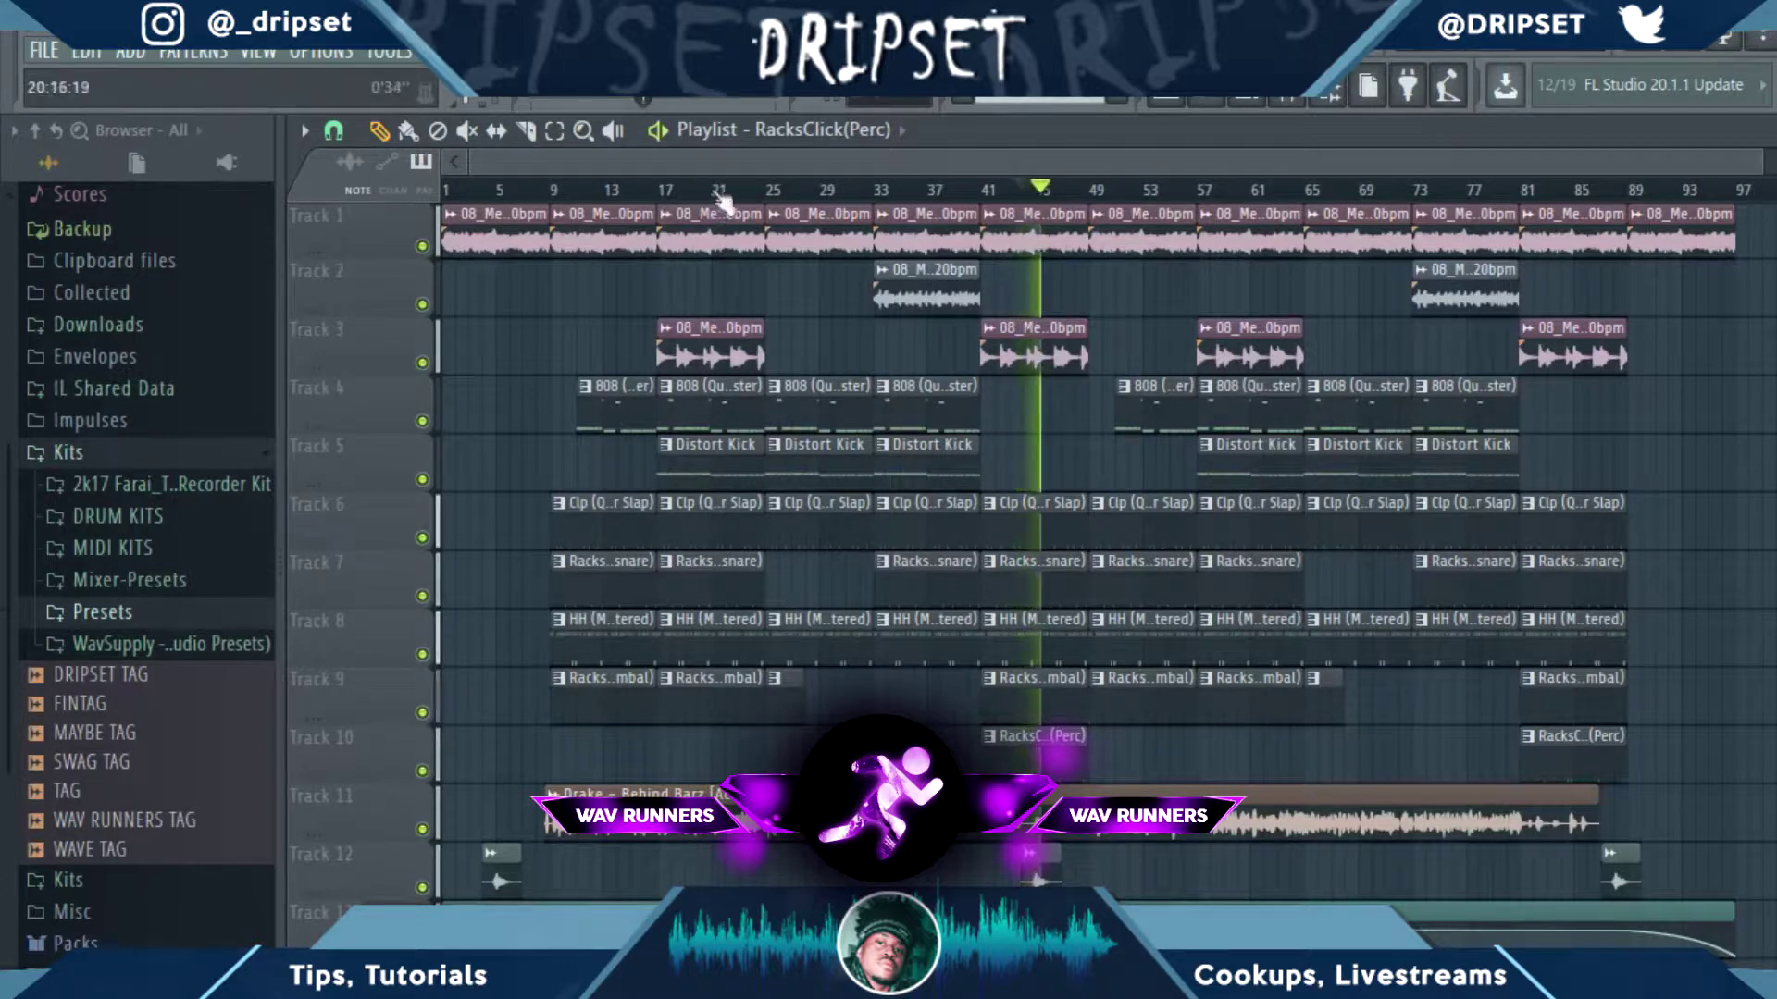
pyautogui.press('space')
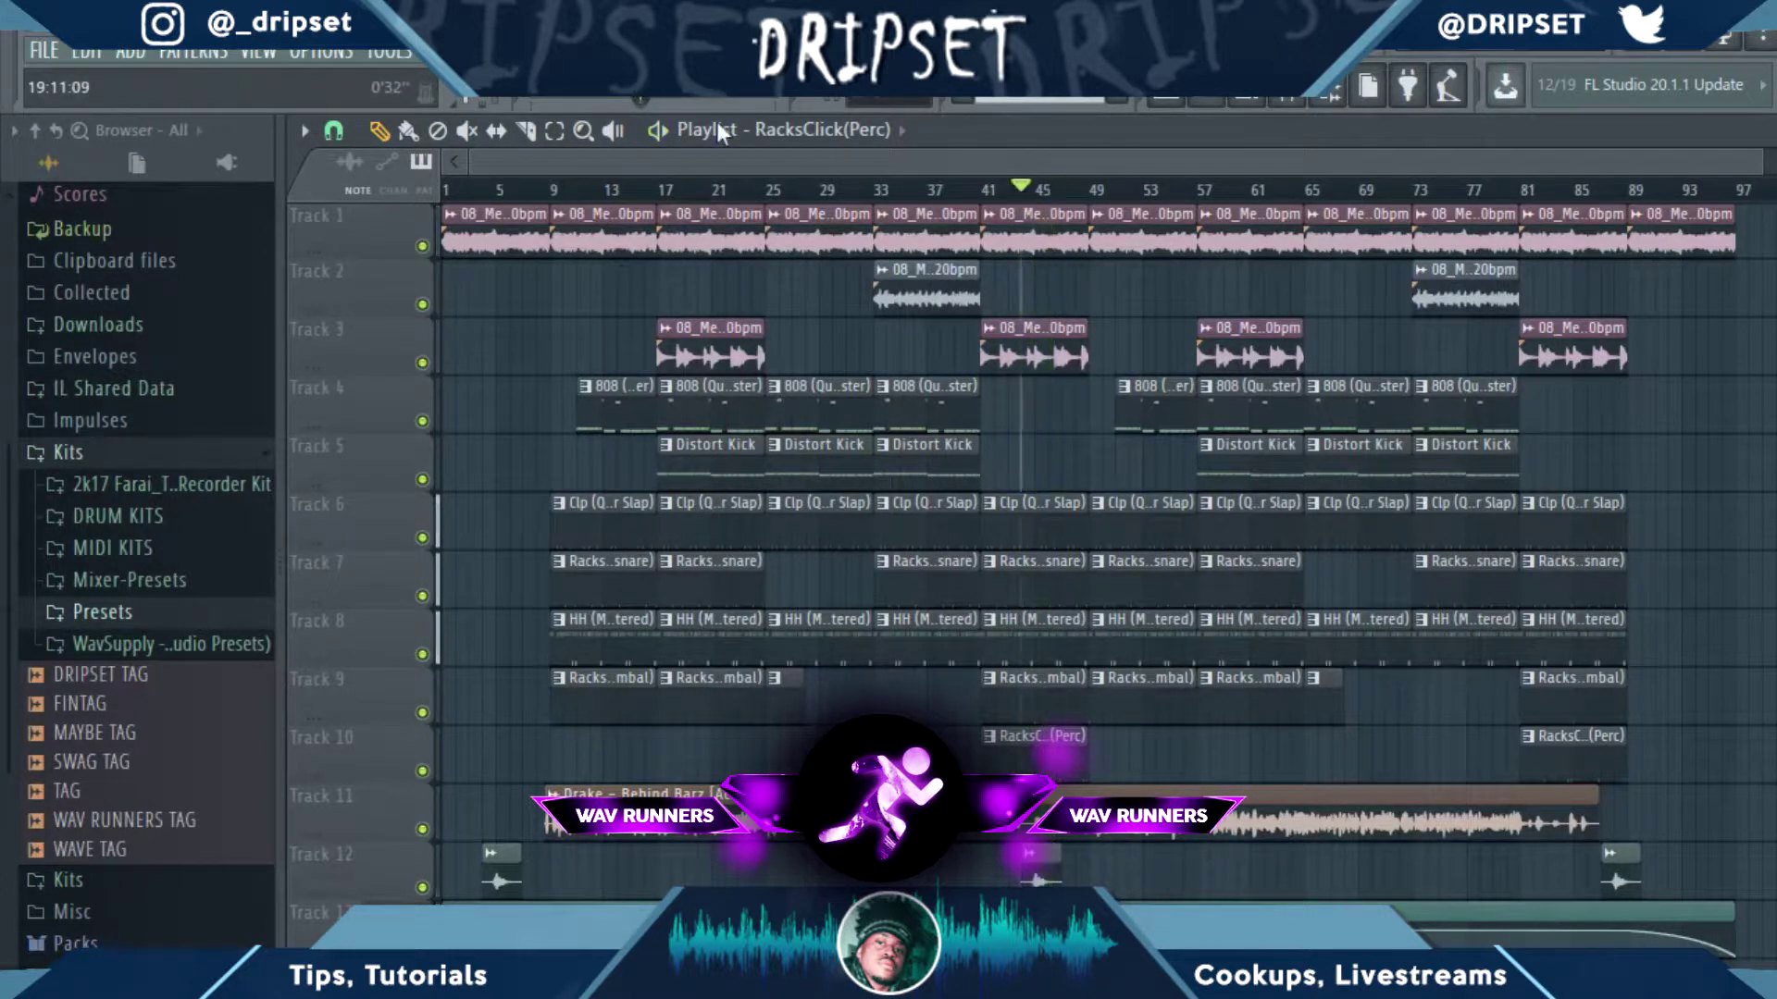
pyautogui.click(562, 189)
pyautogui.moveTo(566, 190); pyautogui.dragTo(546, 190)
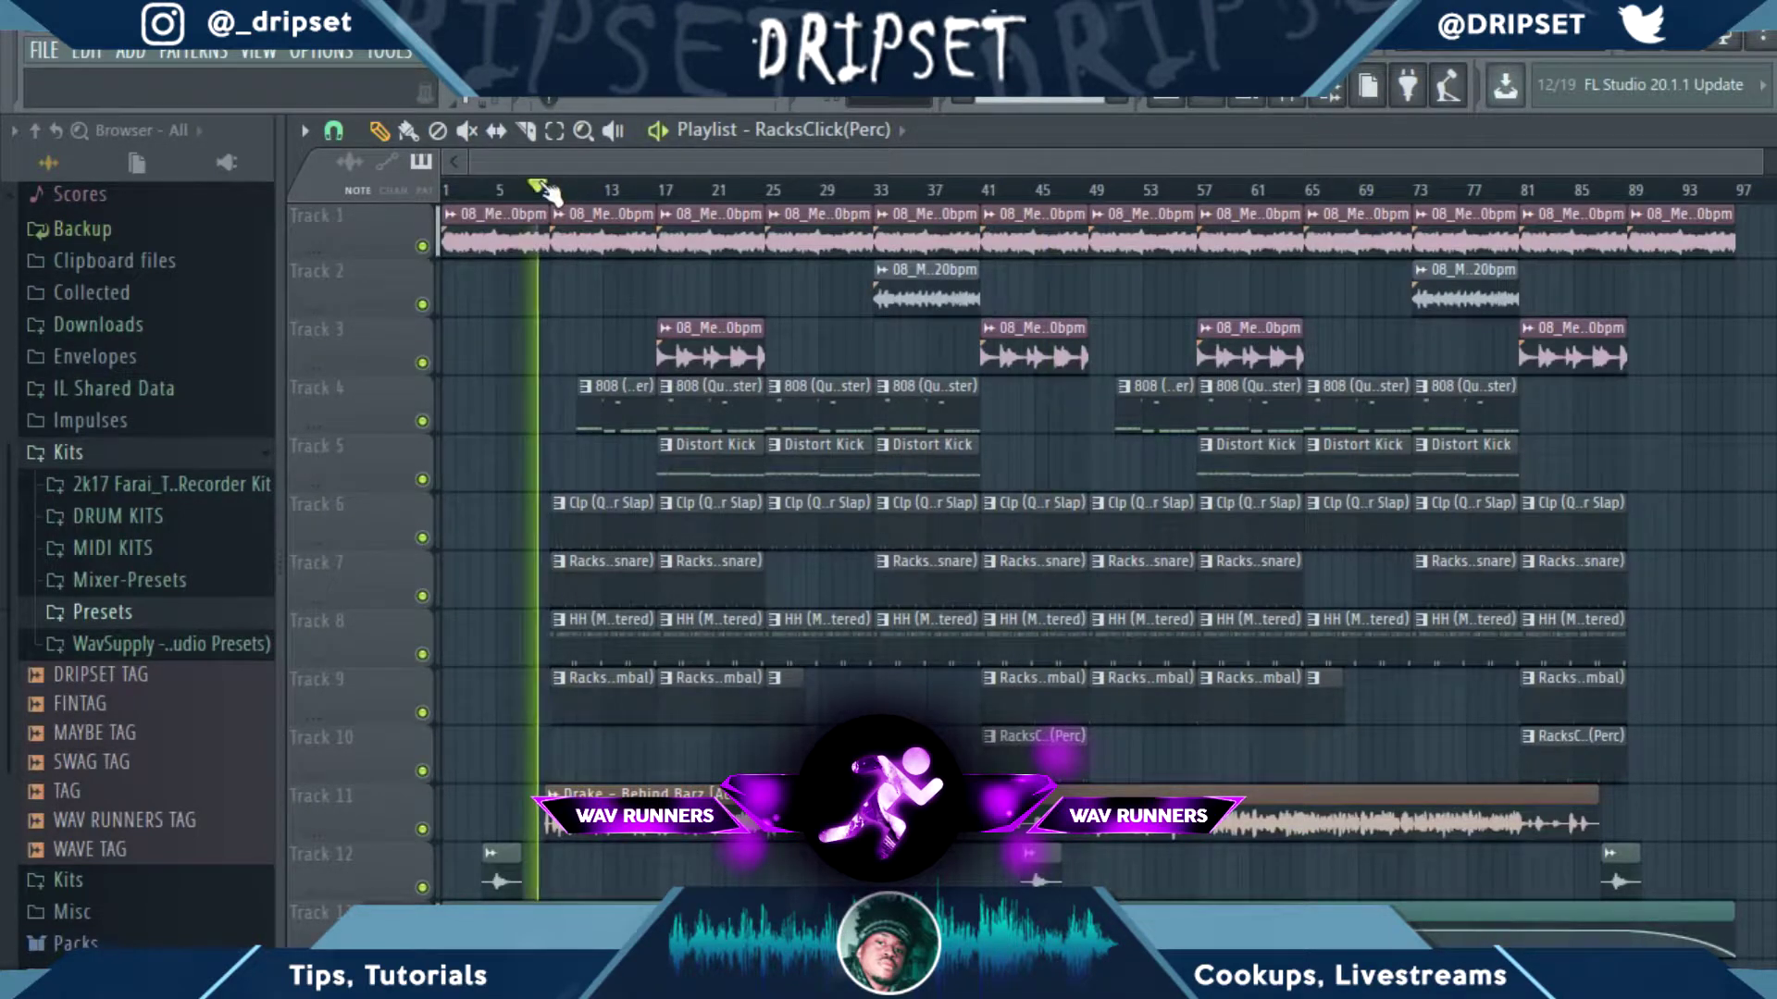
pyautogui.press('space')
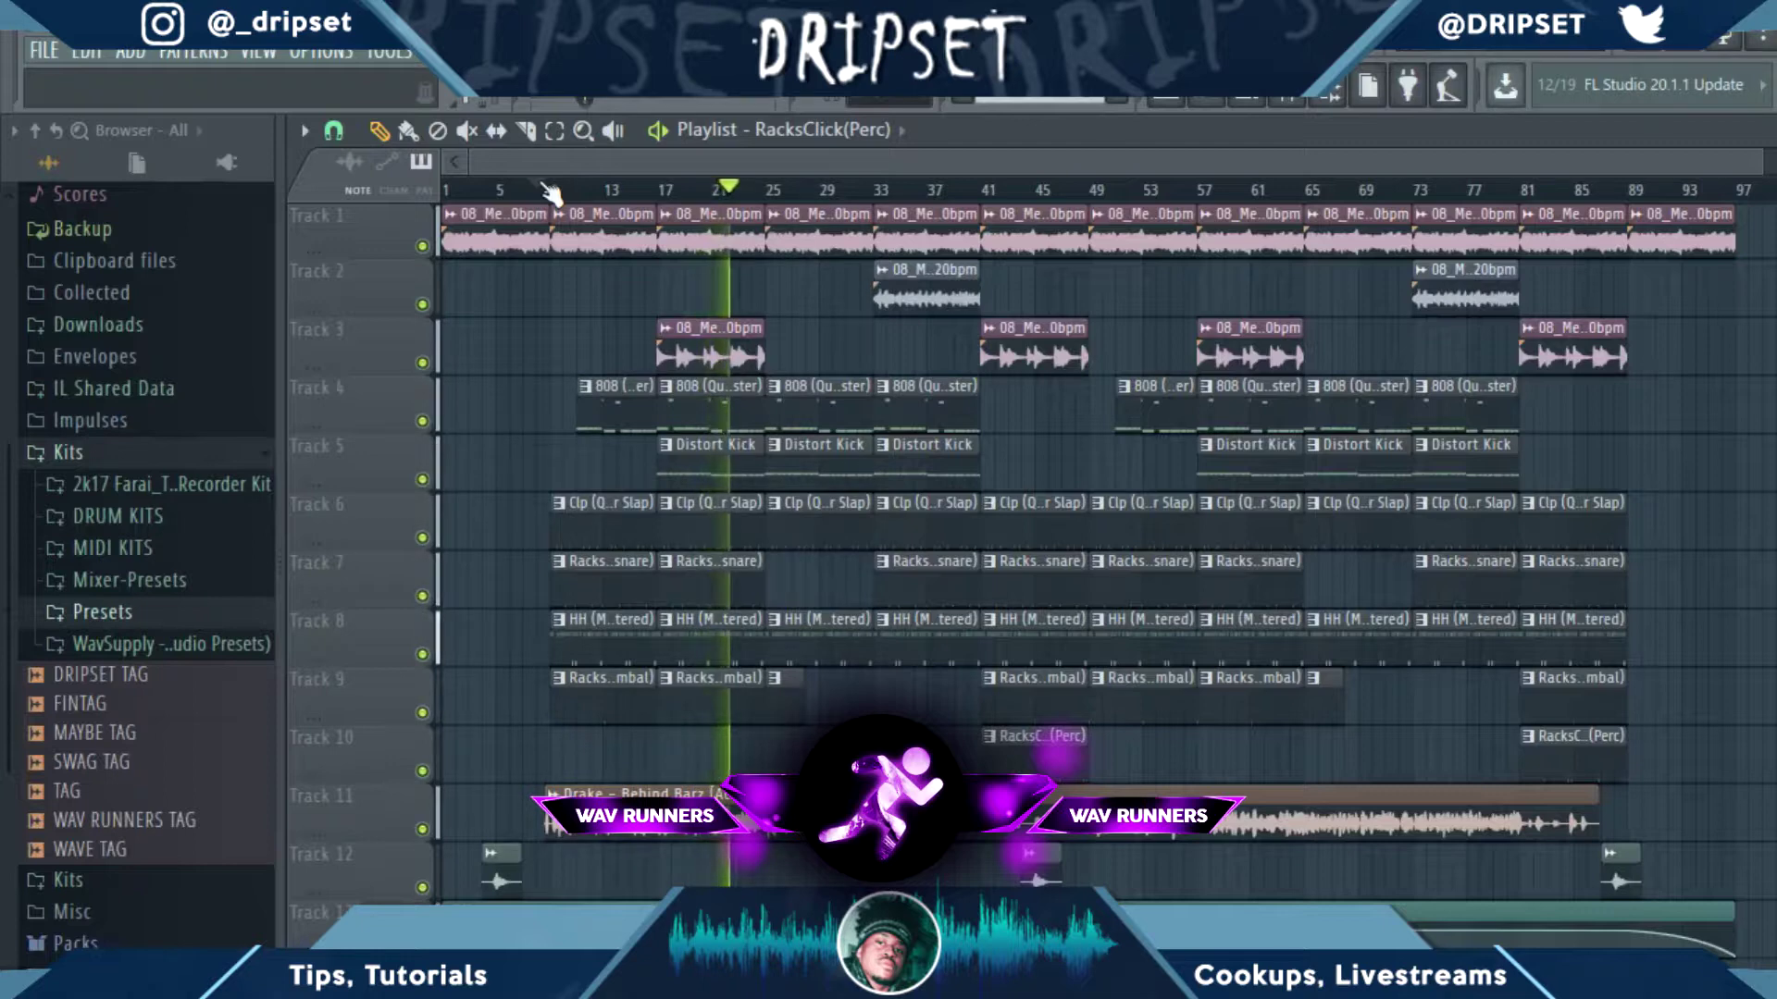
pyautogui.press('space')
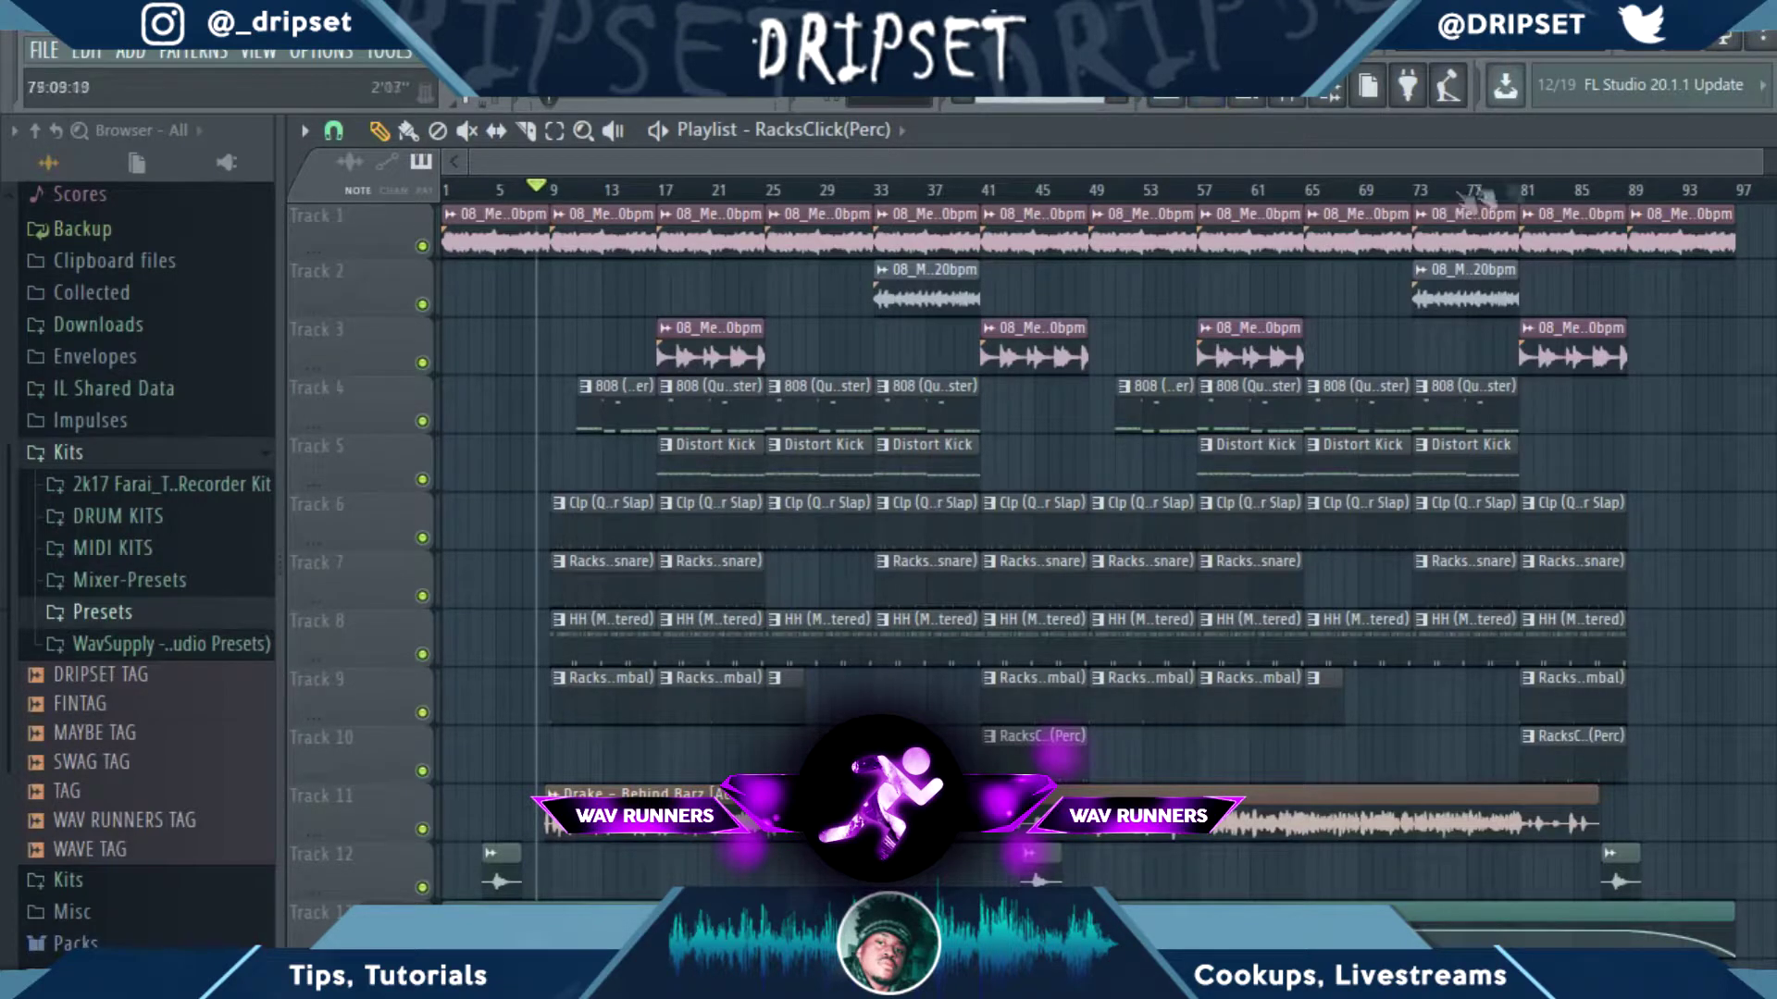
# Step: Replay a short part of the arrangement from around bar 8 and stop playback
pyautogui.scroll(-1, 1758, 165)
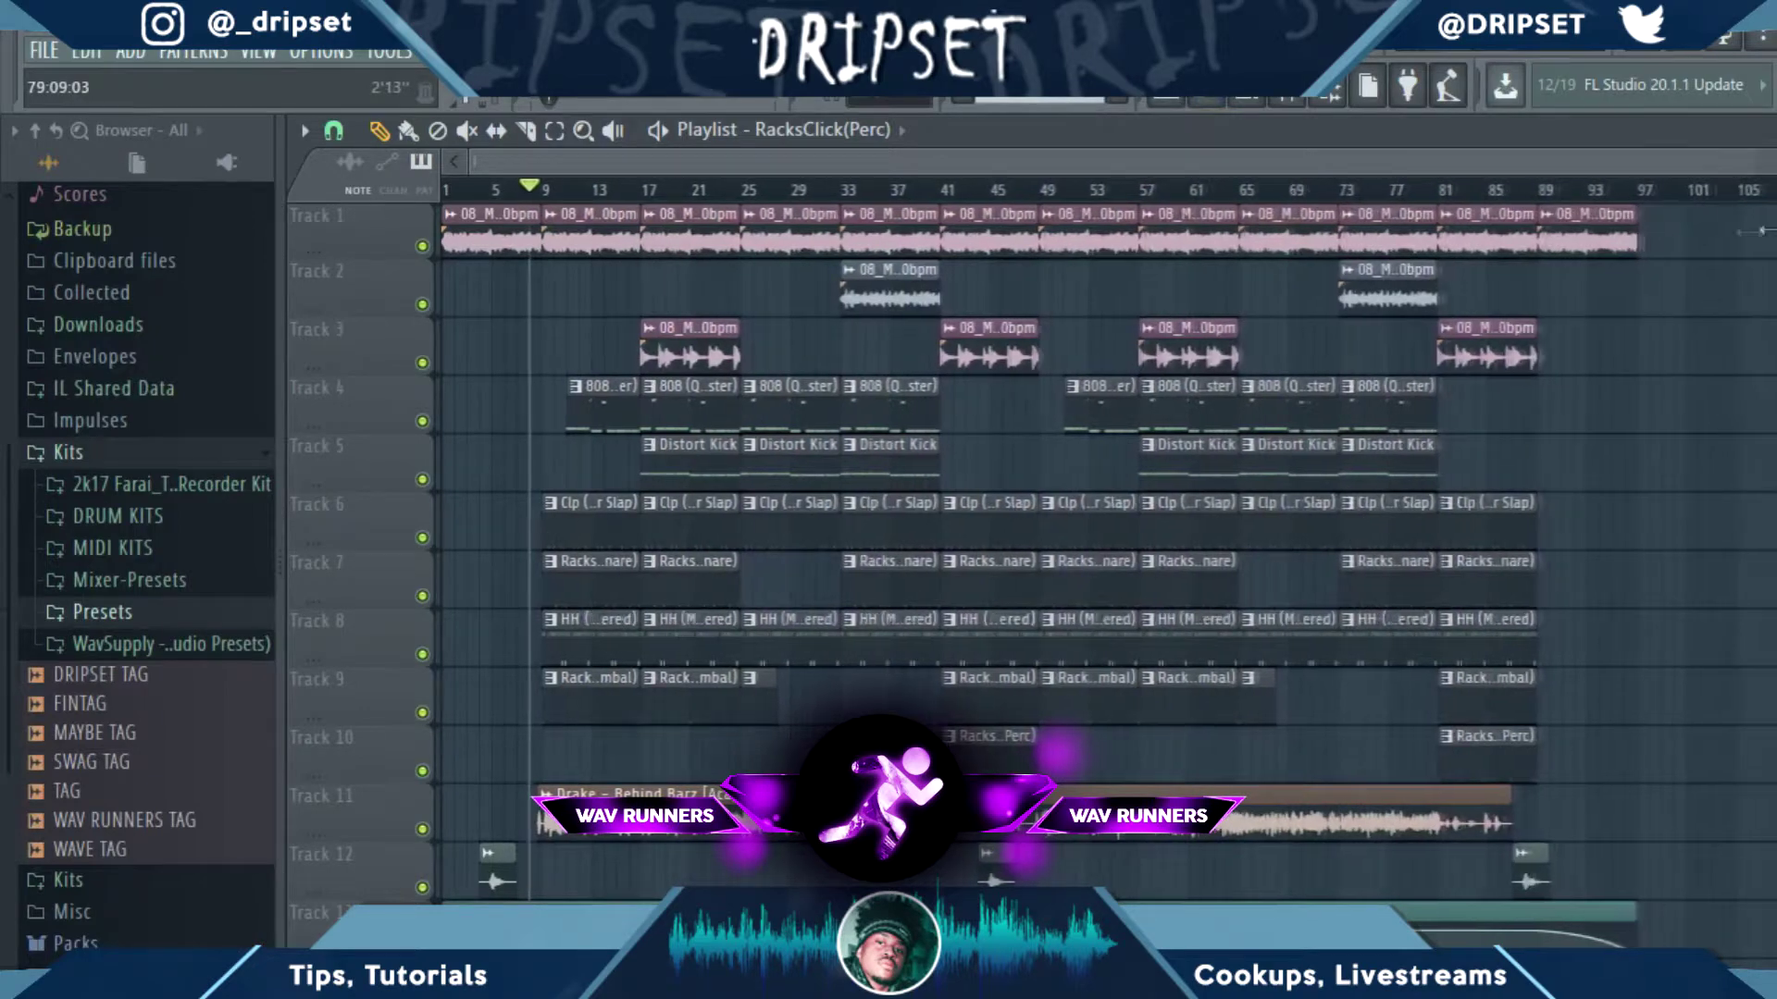
pyautogui.scroll(1, 1595, 294)
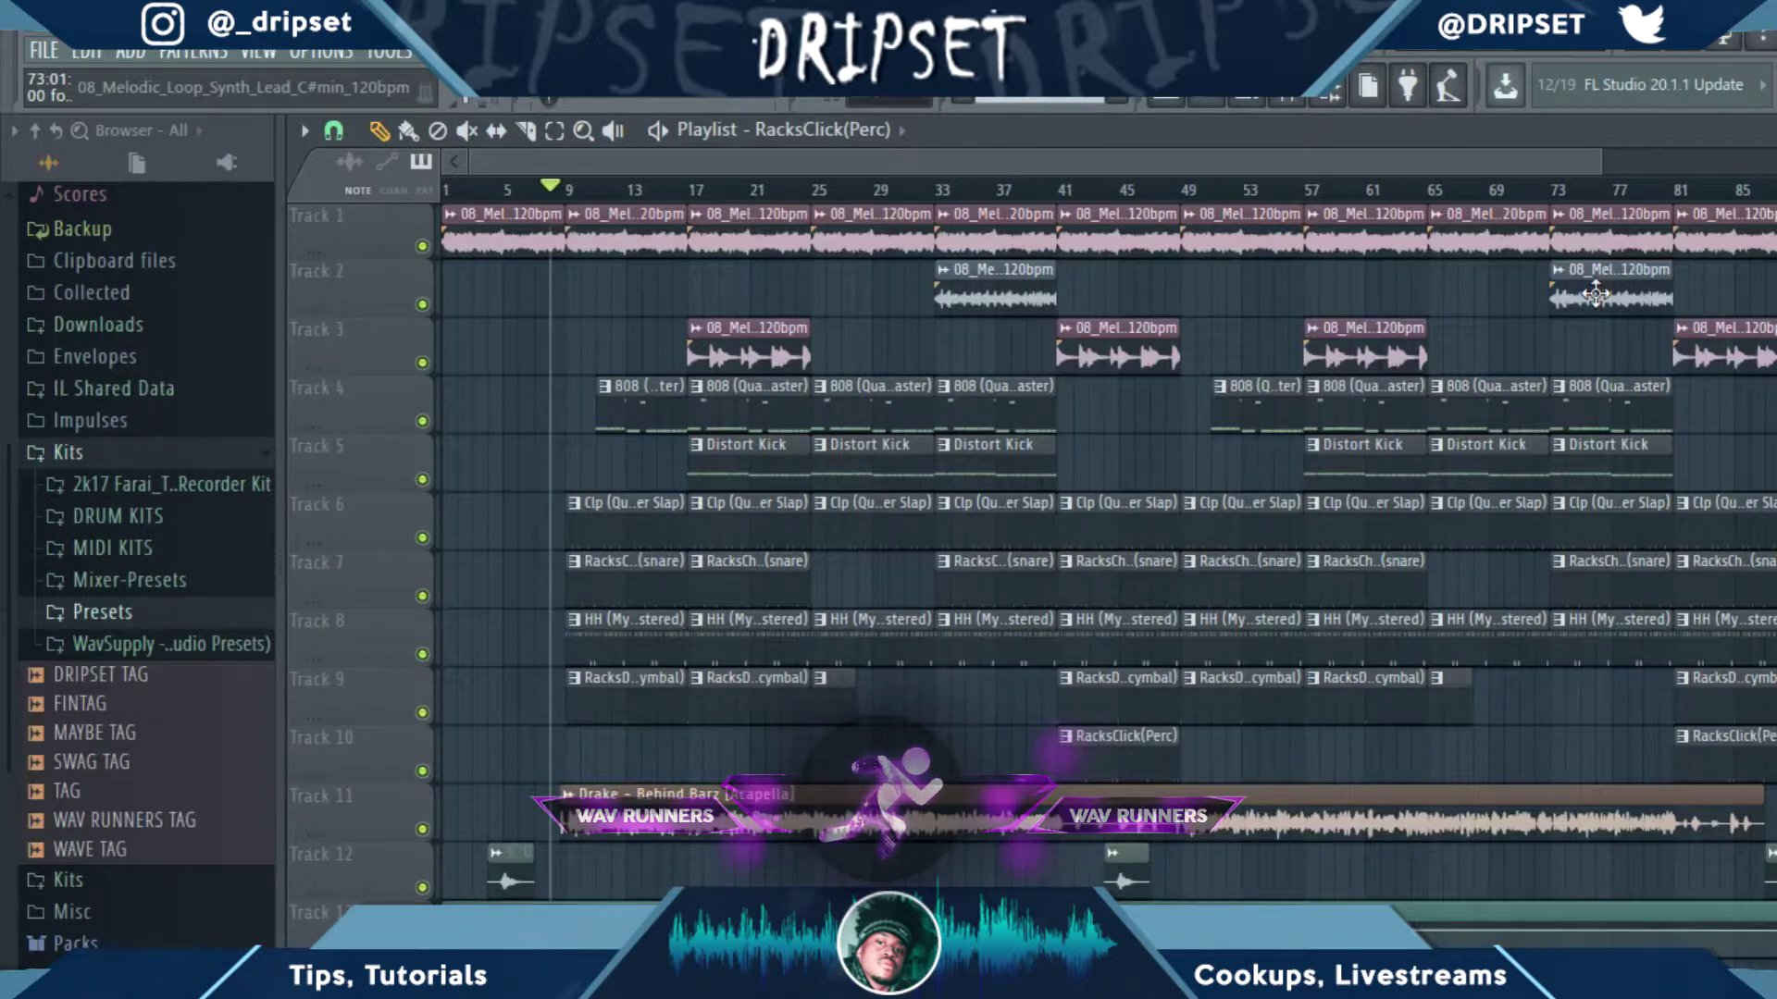
pyautogui.press('space')
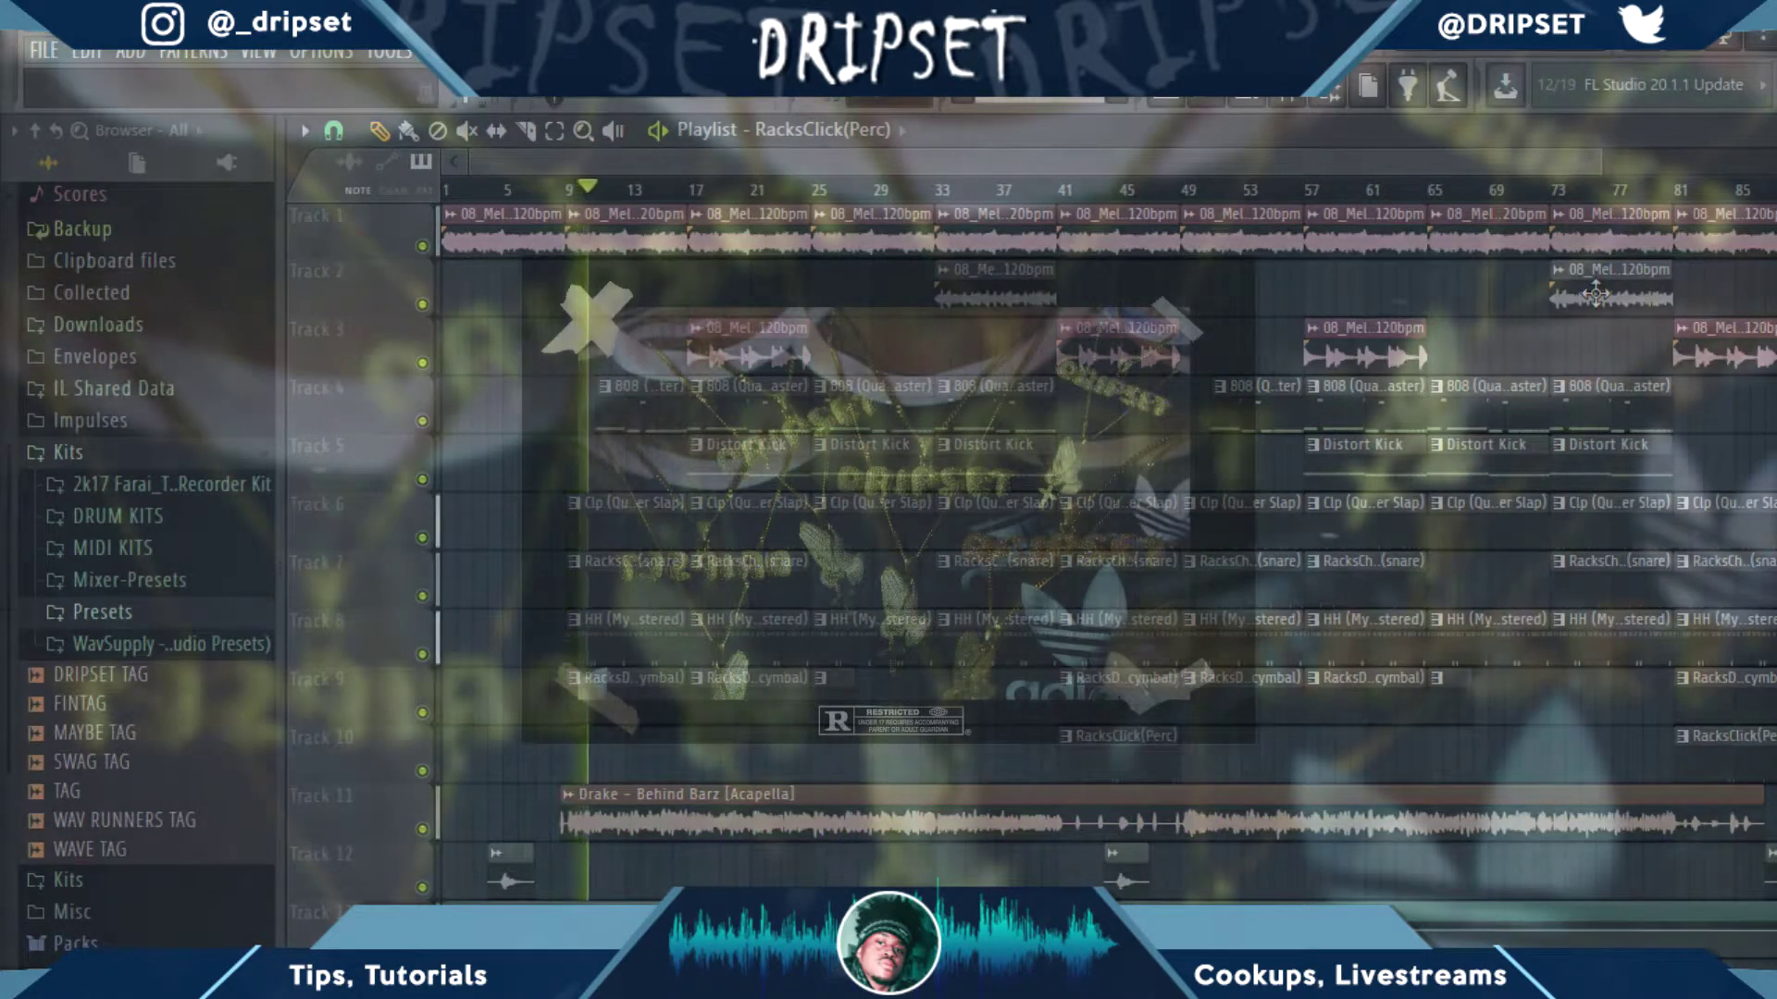
pyautogui.press('space')
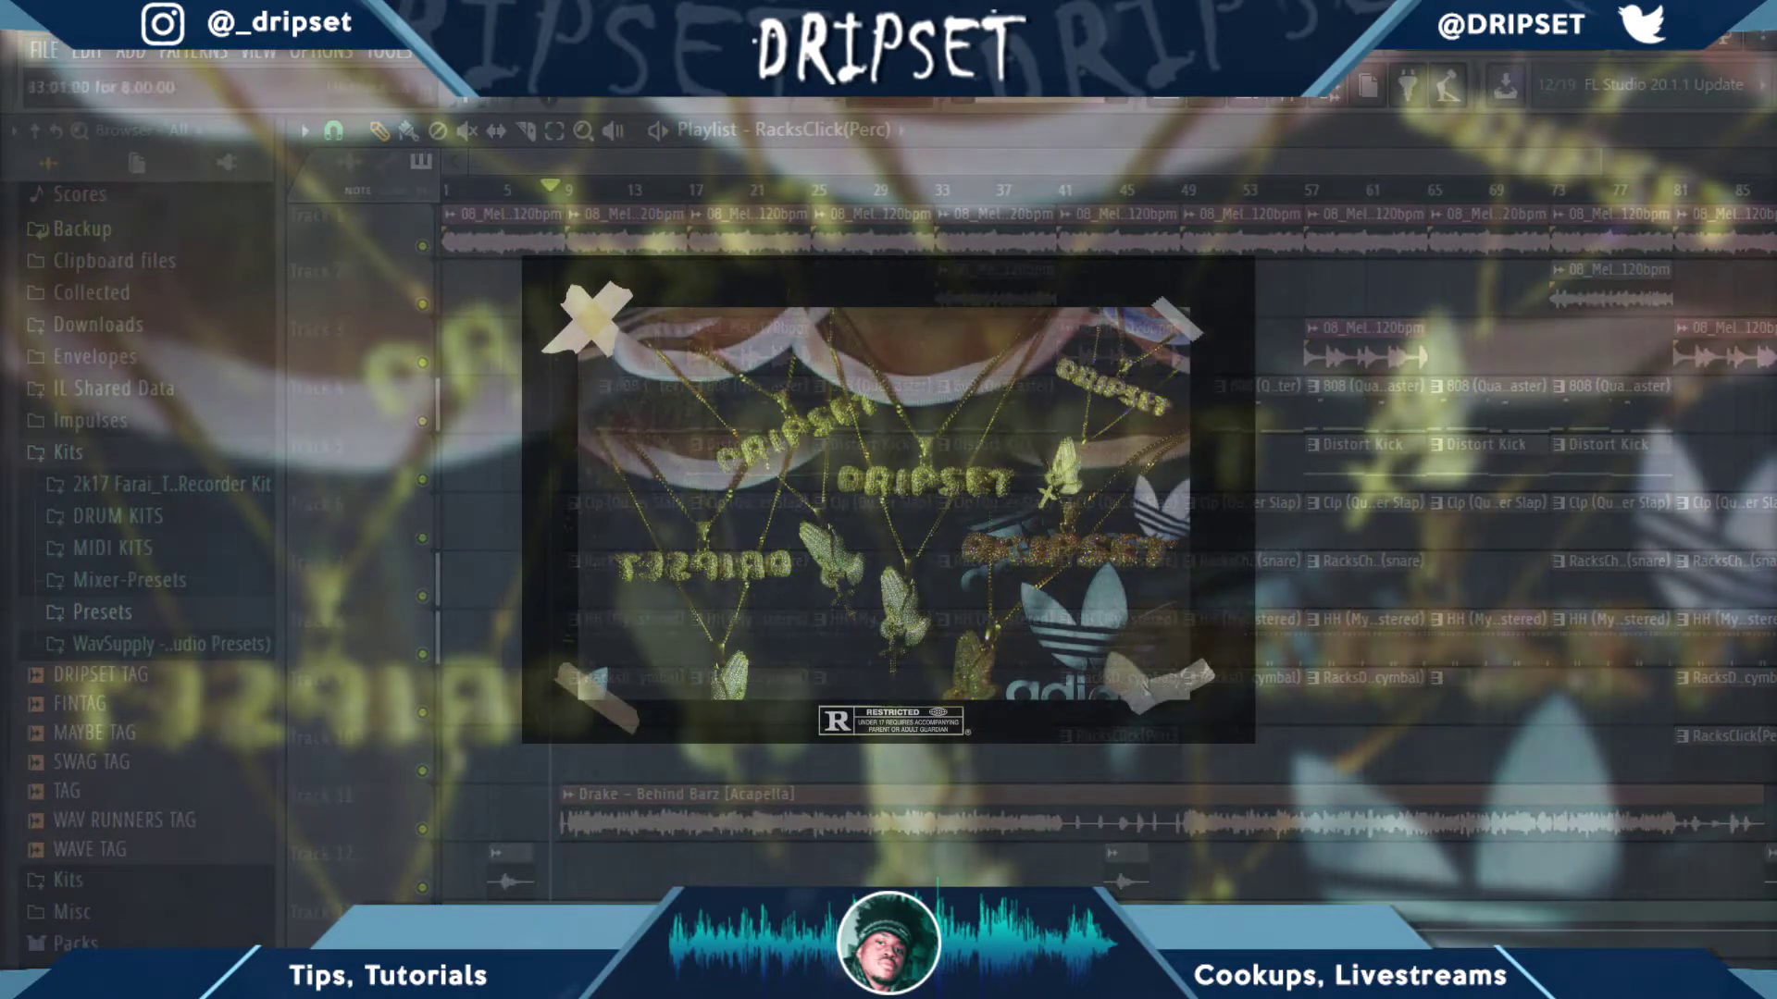